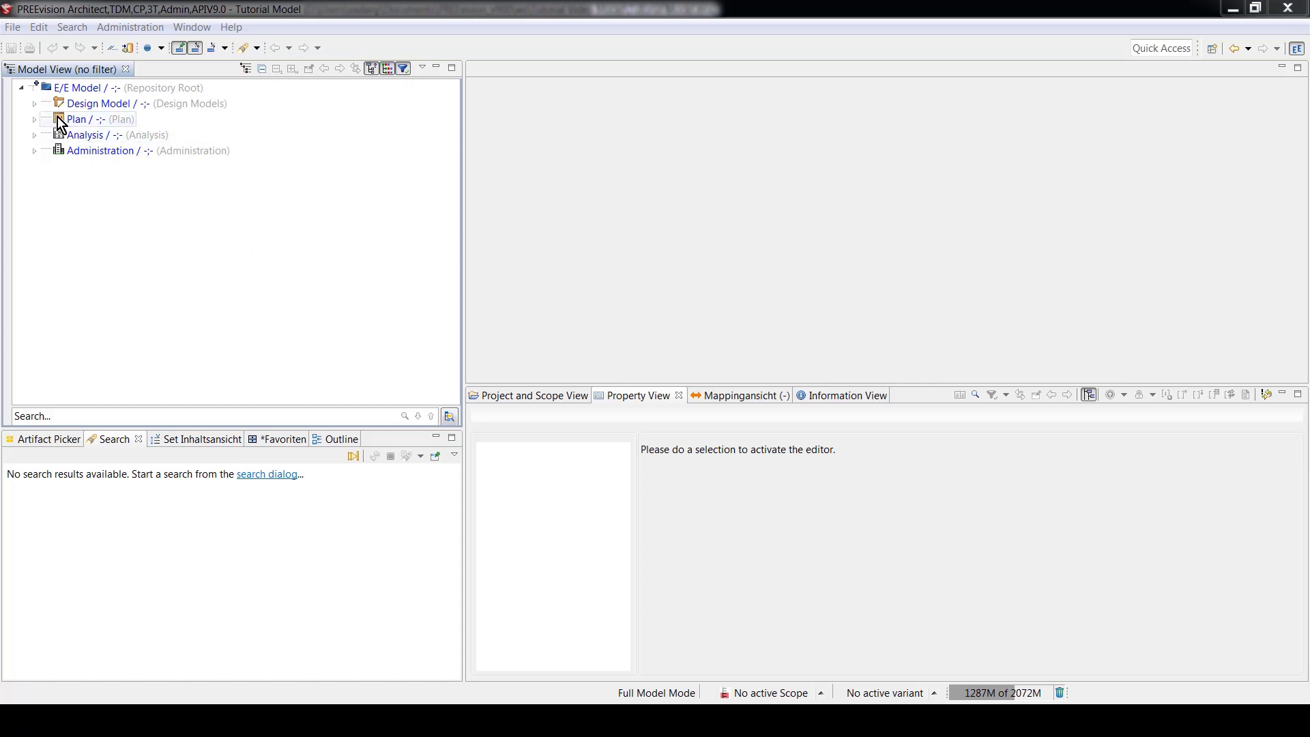
- Review the Design Model's Product Goals Catalog and Product Line, then start the Import wizard
click(33, 103)
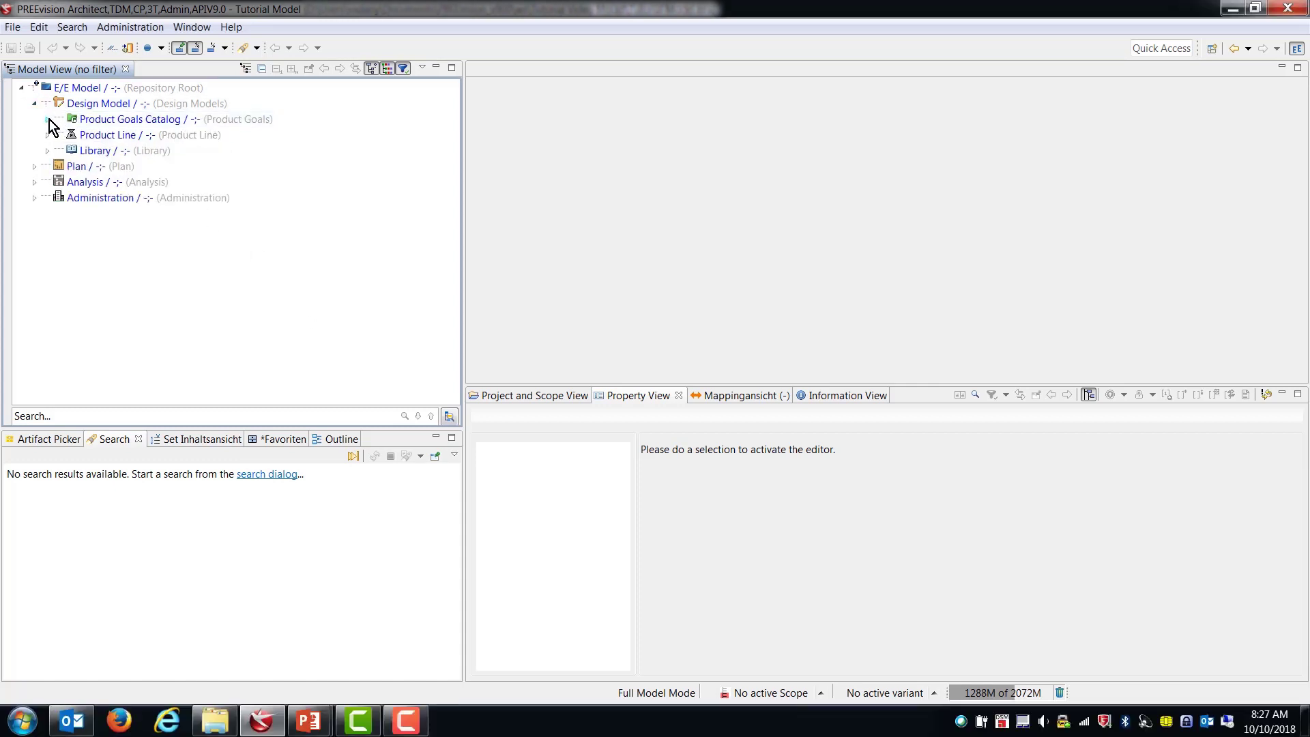
click(49, 120)
click(48, 166)
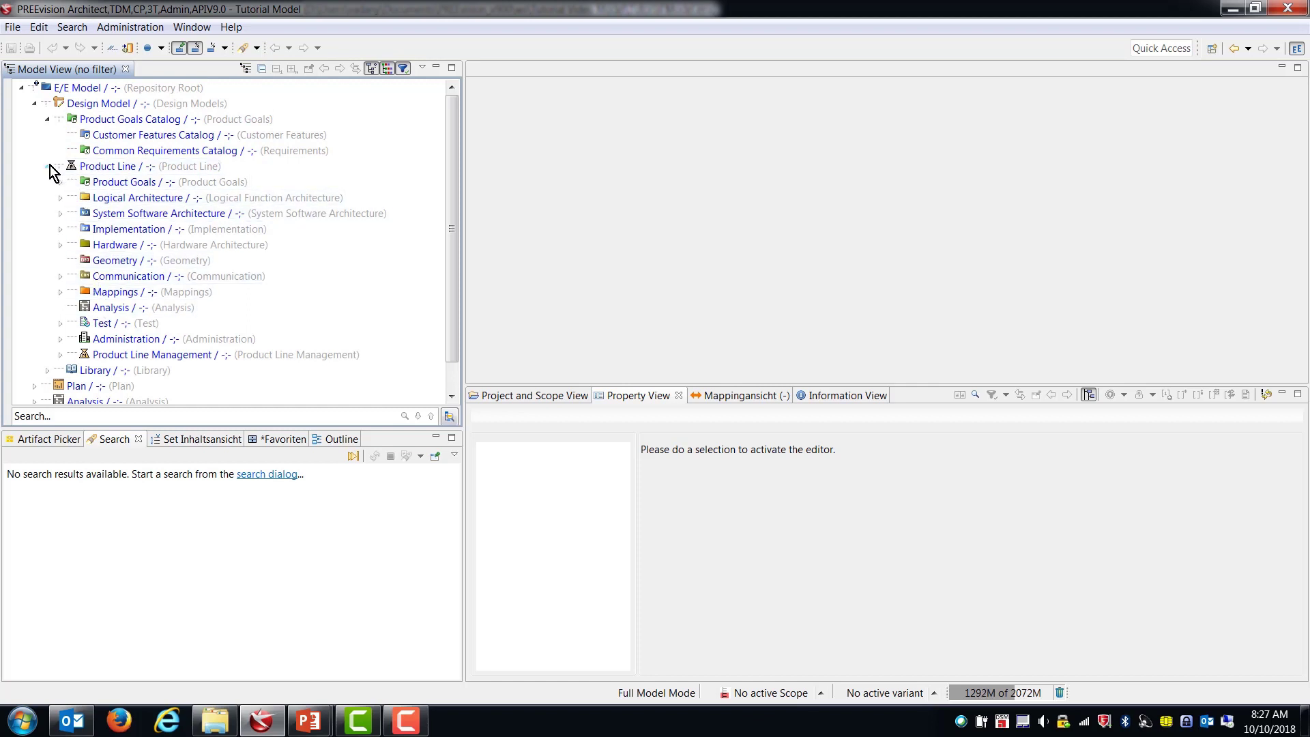
click(49, 166)
click(49, 120)
click(35, 104)
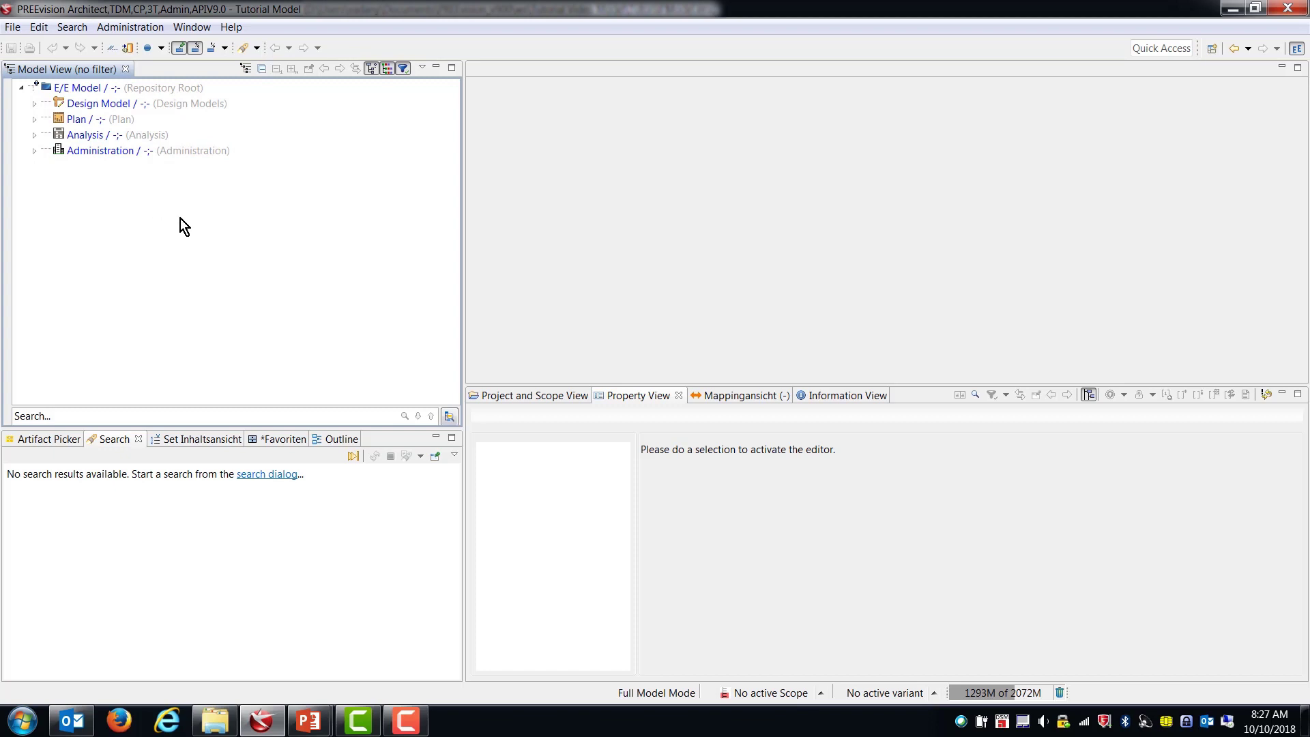
click(13, 28)
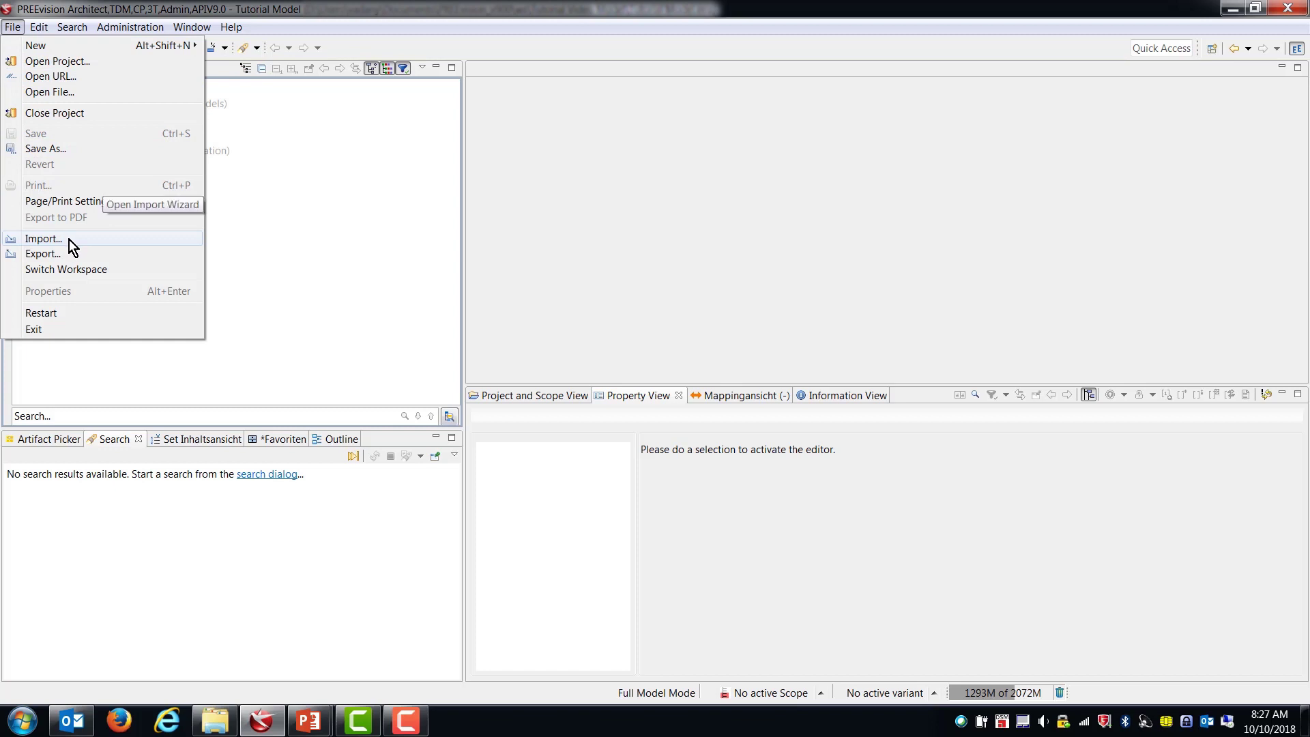
click(68, 239)
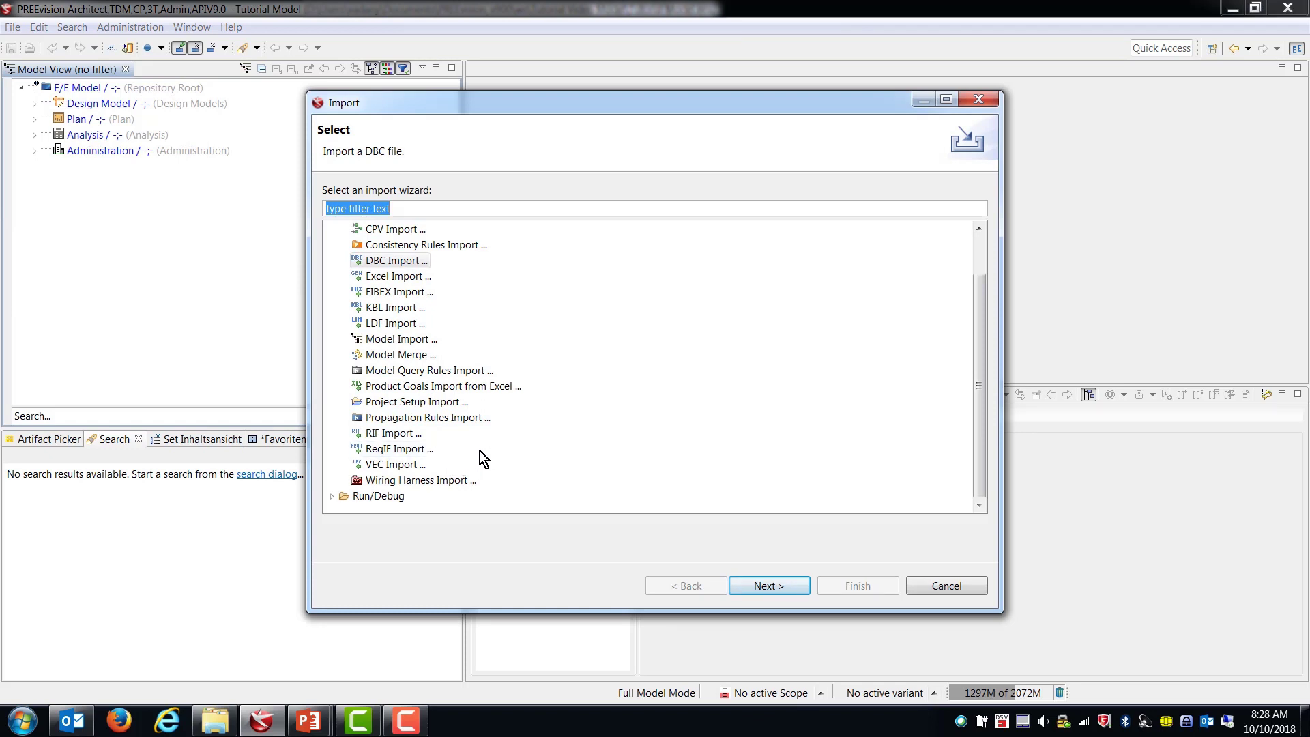
- Choose DBC Import and set the layout byte order to Motorola (Big Endian)
click(424, 261)
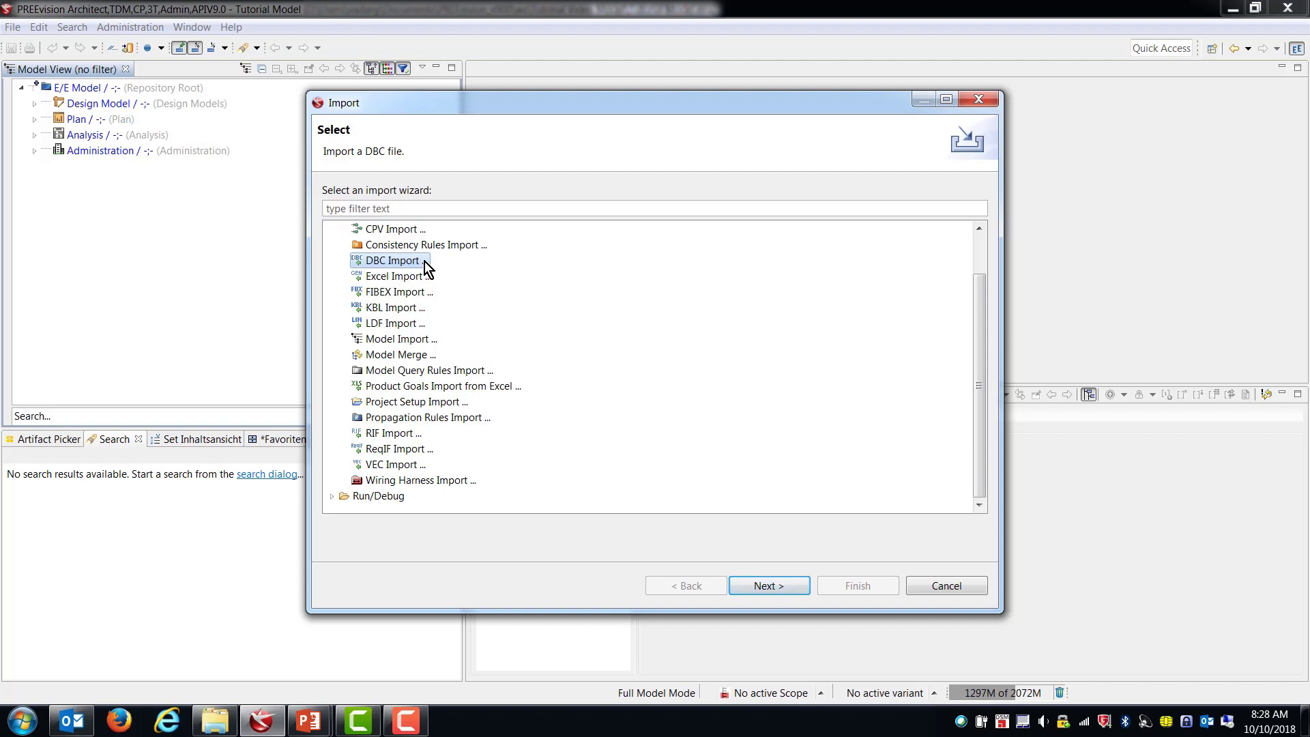
click(782, 587)
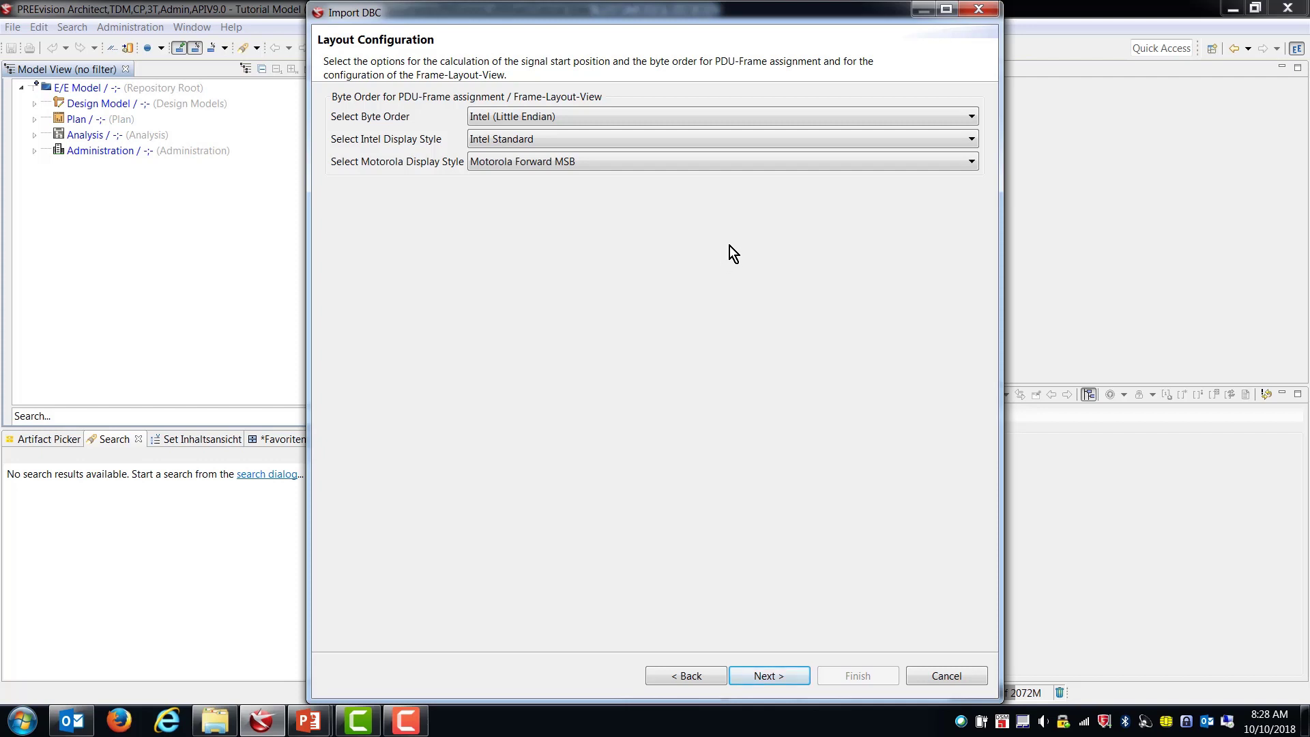
click(973, 118)
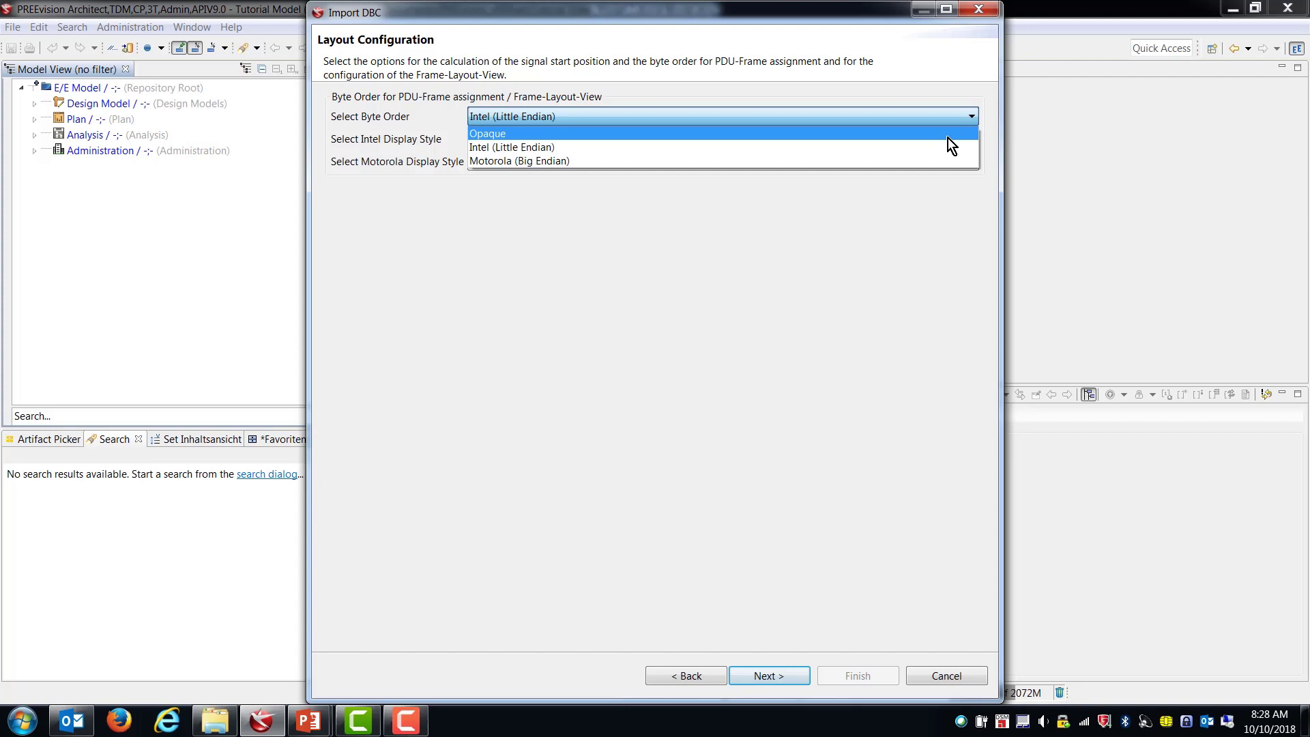
click(938, 159)
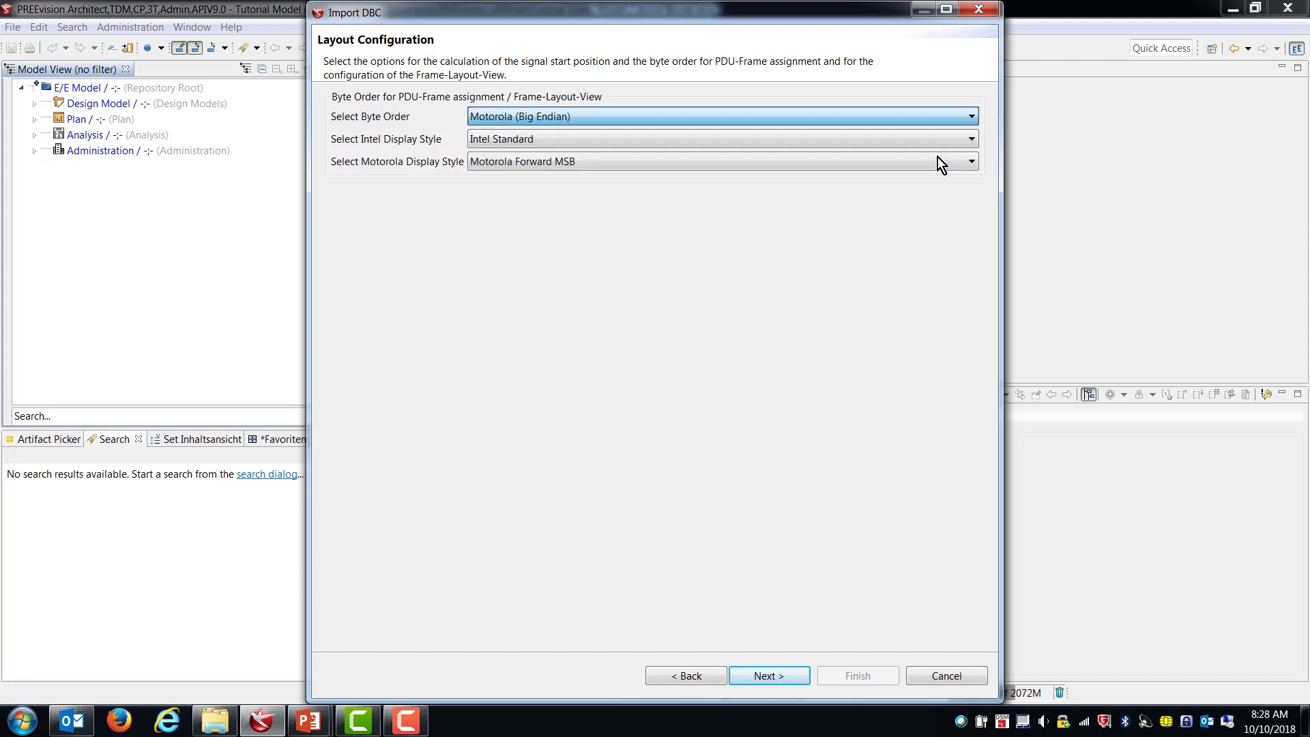
click(794, 677)
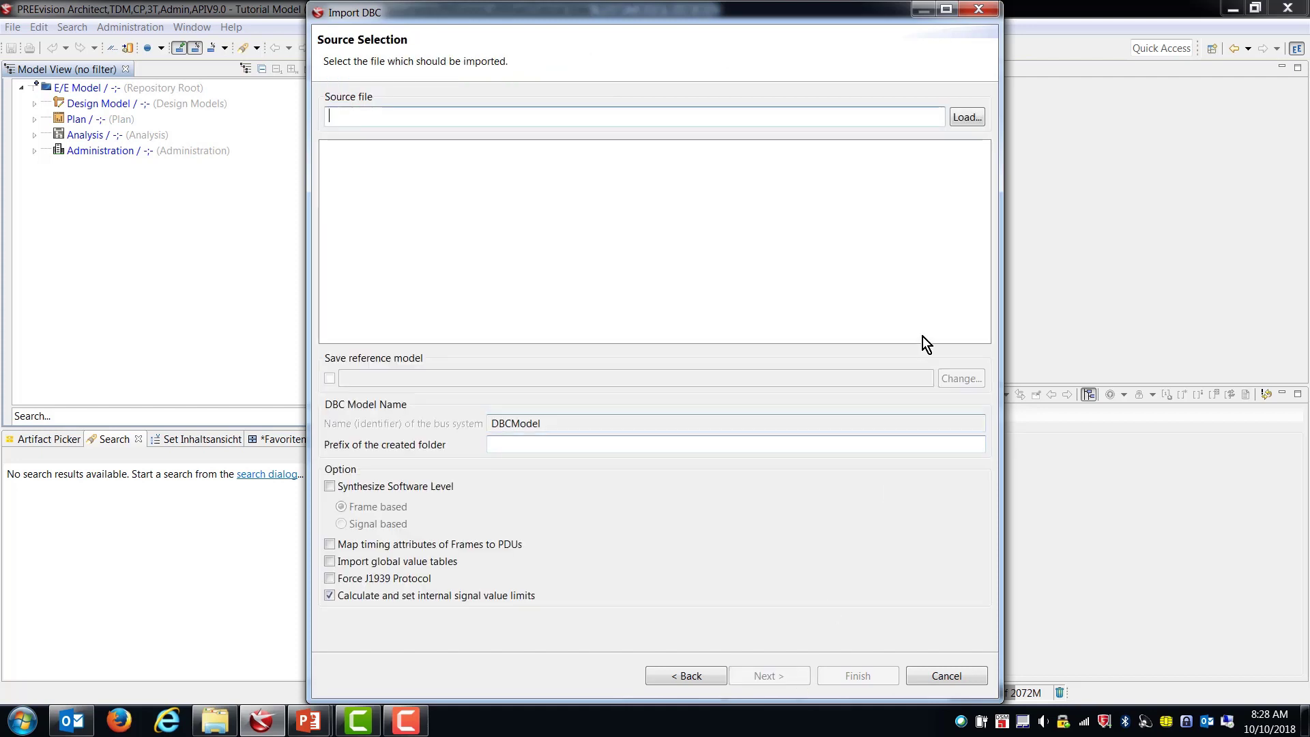
- Load Comfort.dbc as the import source and select the Prefix field text
click(967, 118)
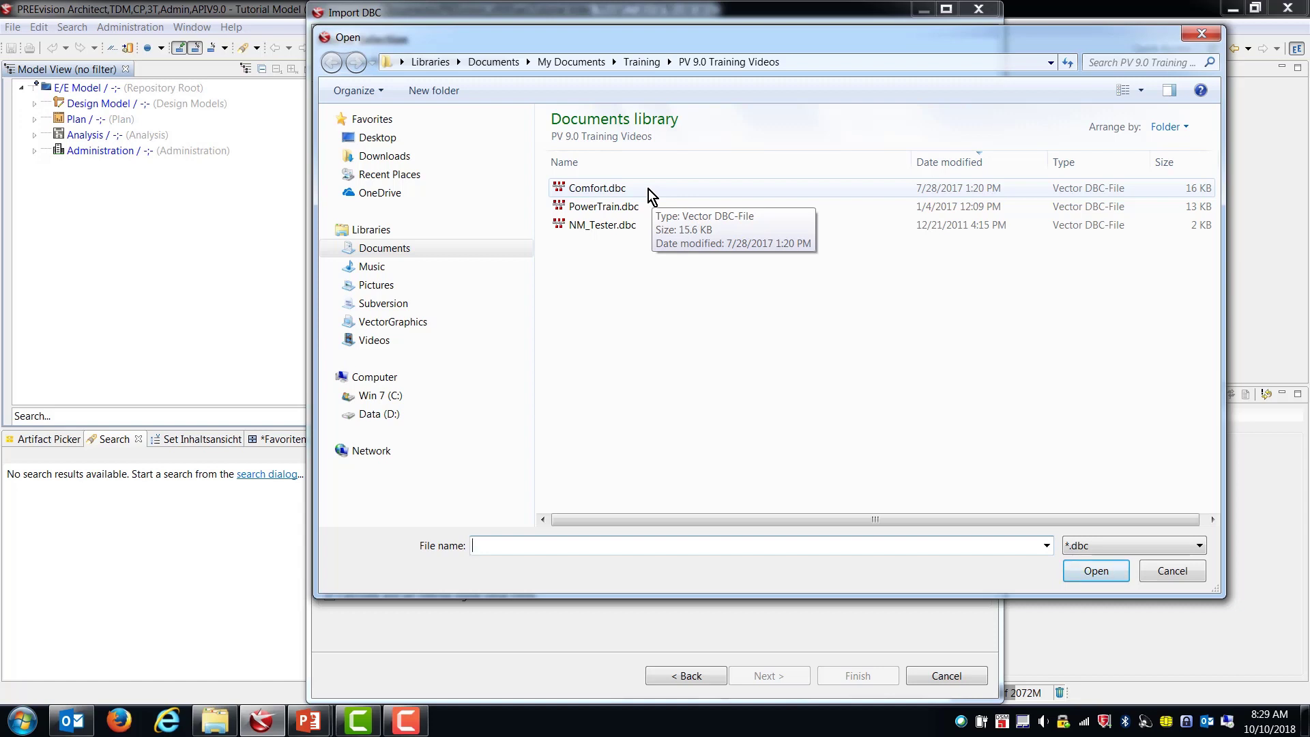
click(652, 190)
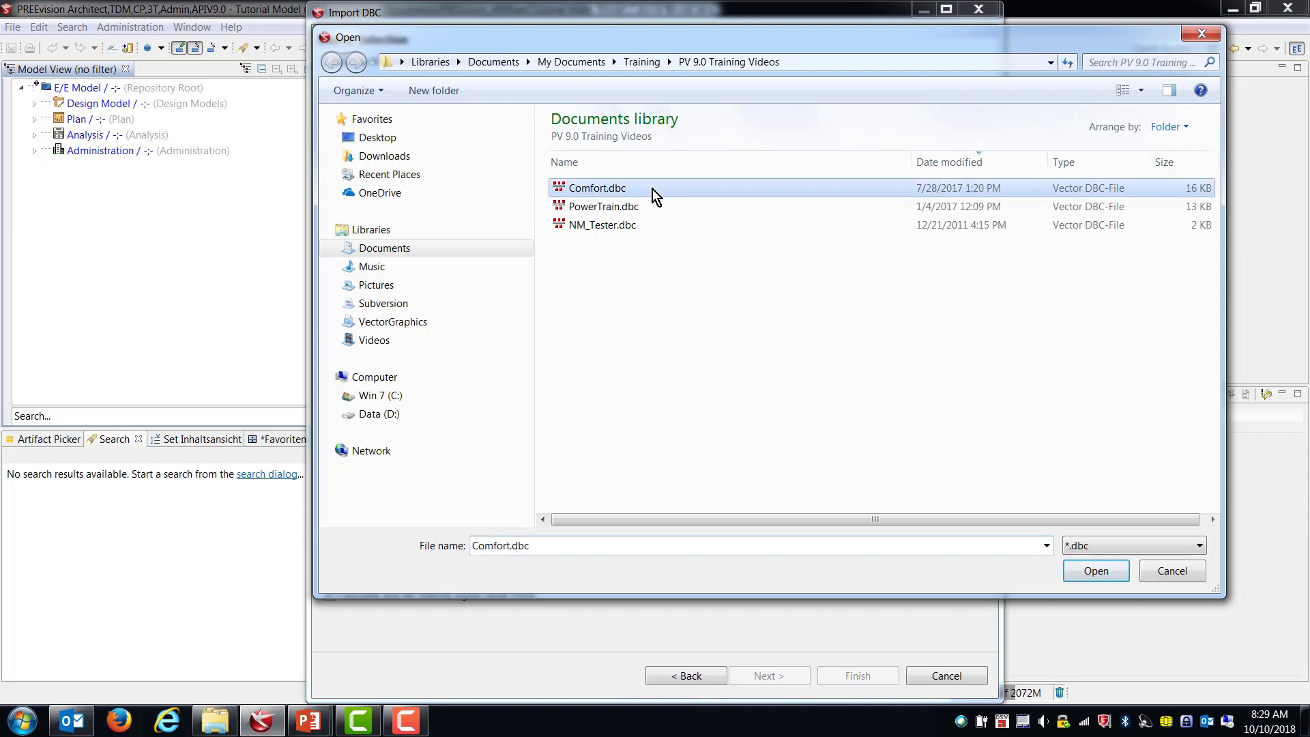
click(1100, 571)
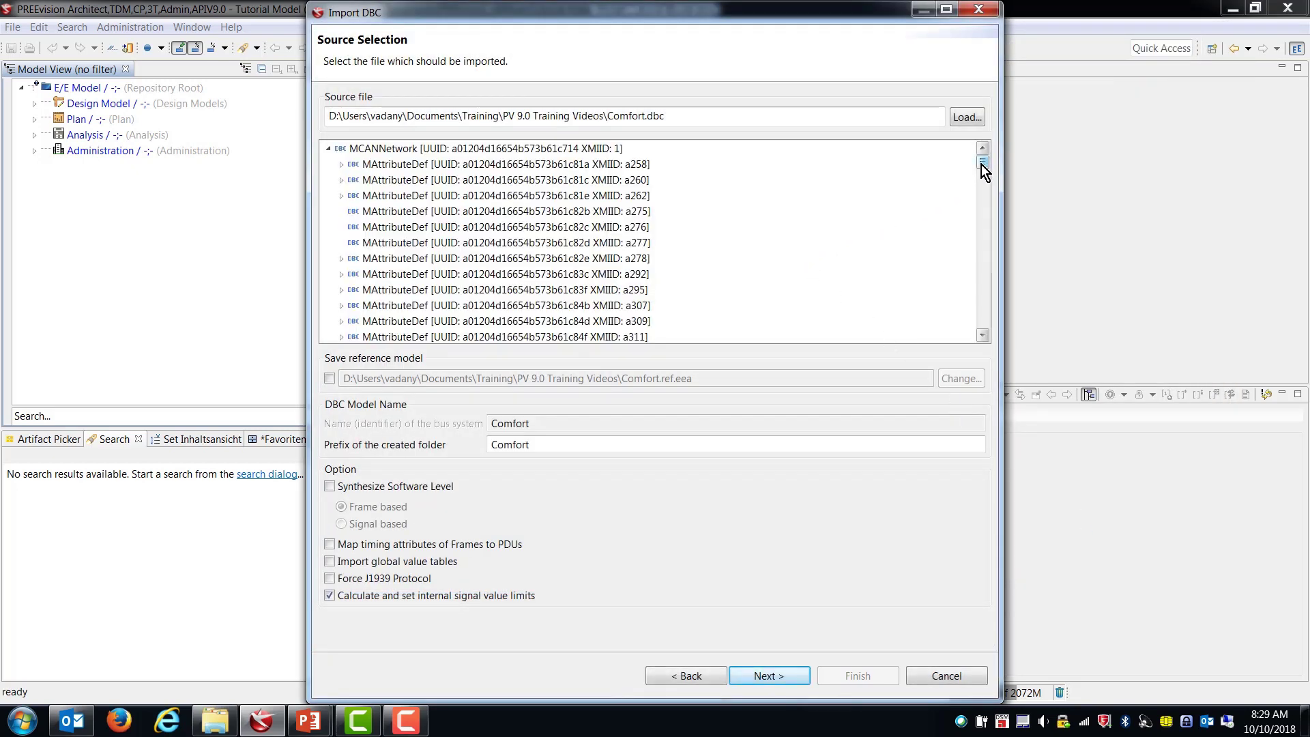
mouse_move(981, 165)
mouse_down()
mouse_move(967, 325)
mouse_move(980, 150)
mouse_up()
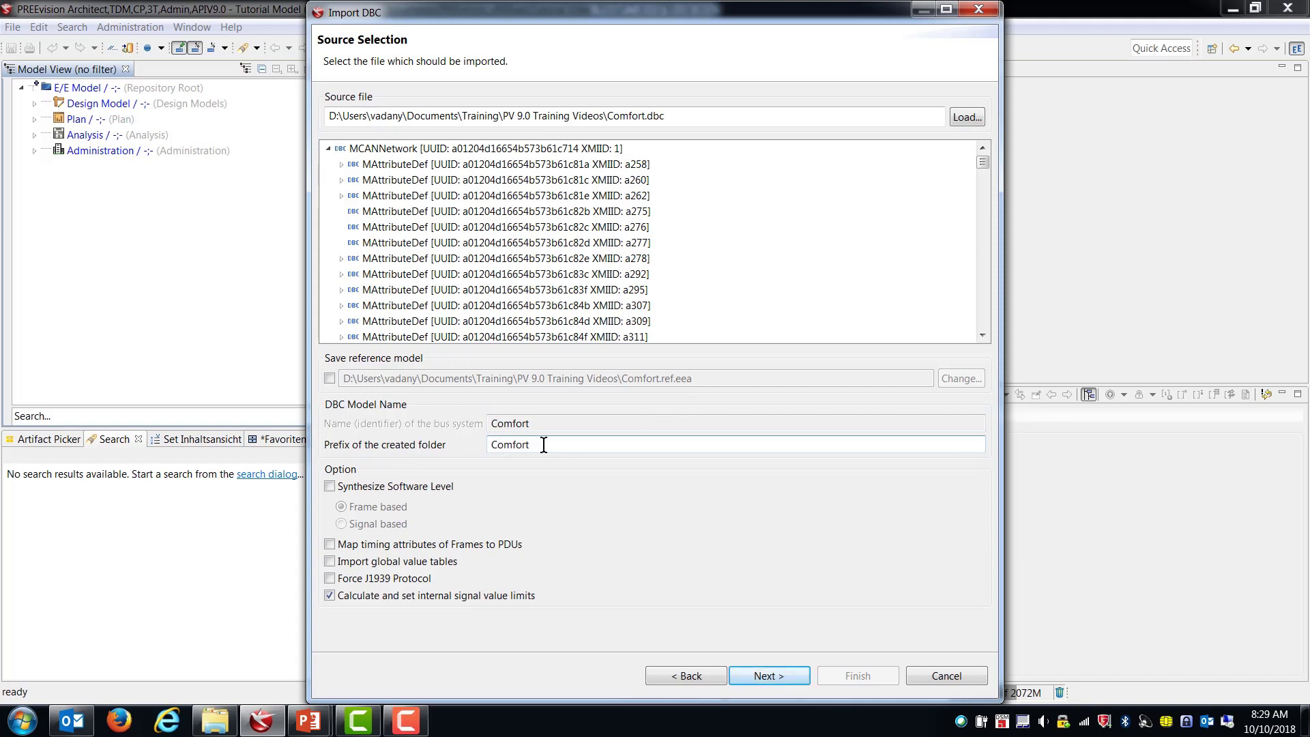
double_click(504, 447)
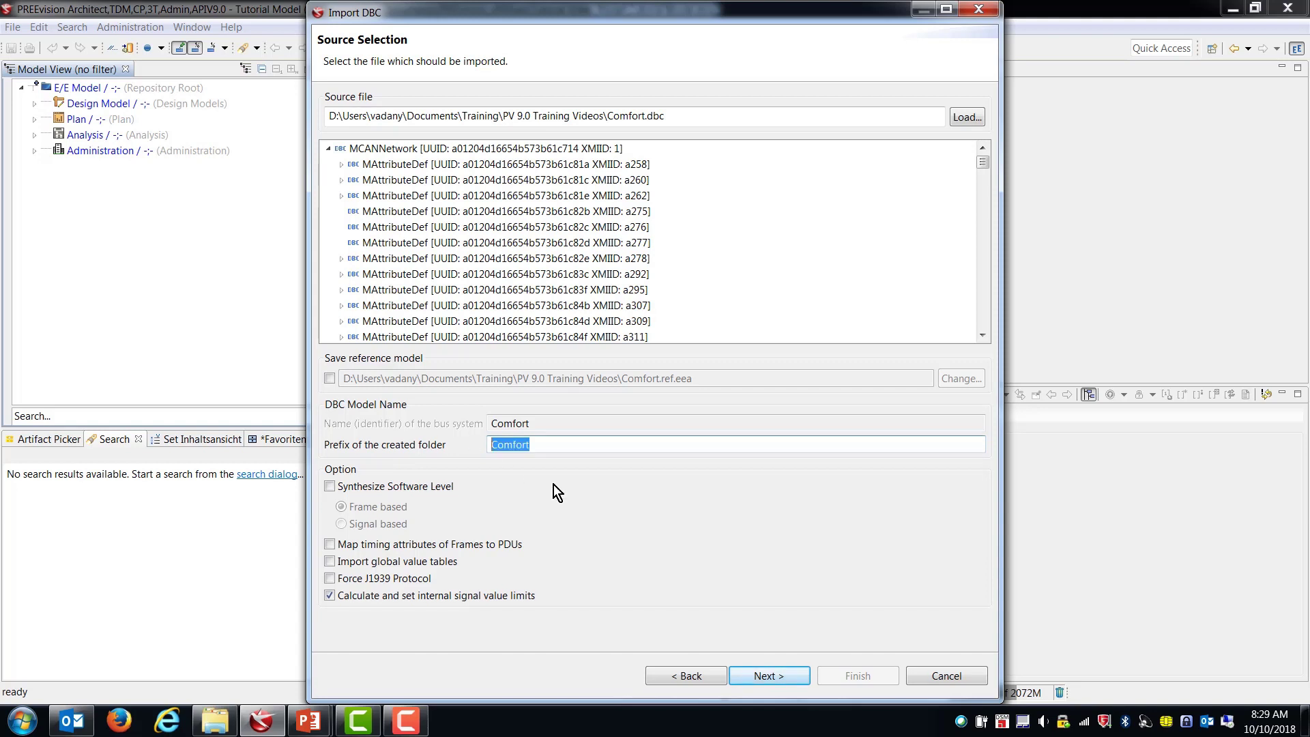
- Clear the folder prefix and enable signal-based Synthesize Software Level
key(BackSpace)
click(329, 487)
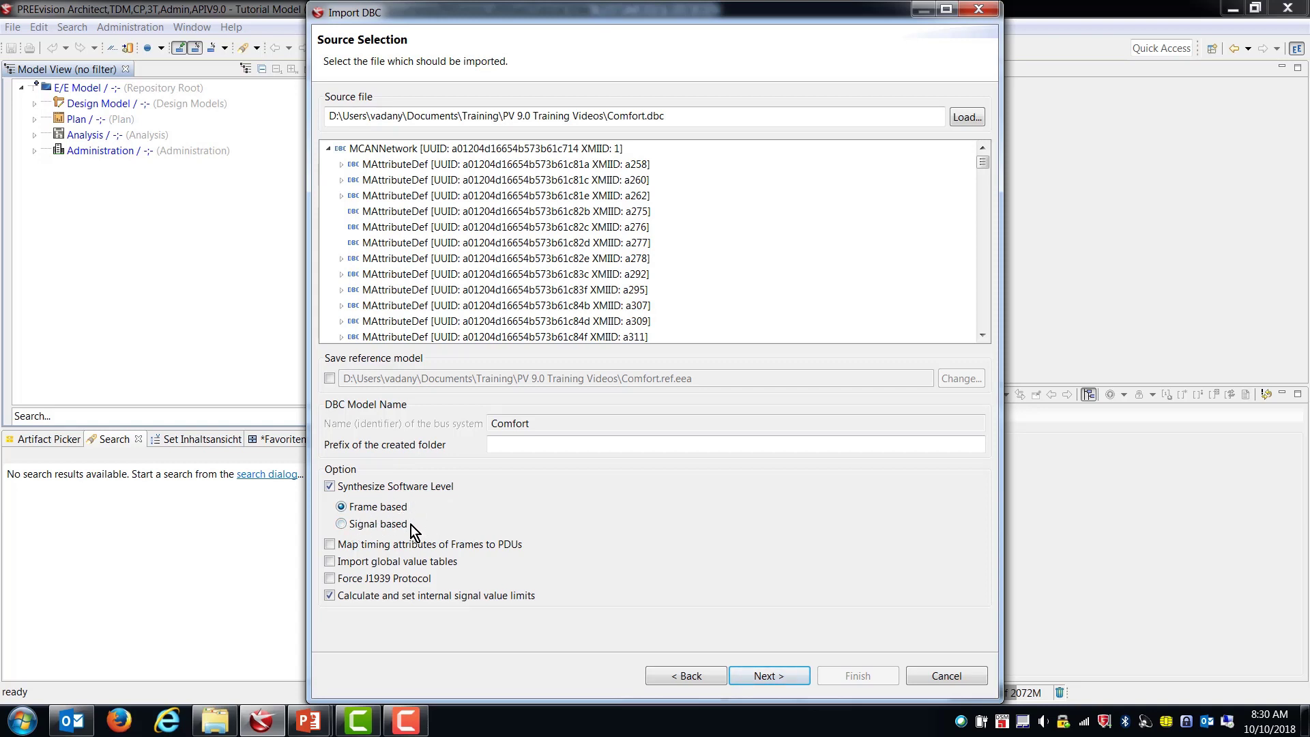
click(341, 524)
- Enable 'Map timing attributes of Frames to PDUs' and 'Import global value tables'
click(330, 544)
click(330, 562)
- Run a Complete Import of Comfort.dbc into a new Import DBC Comfort package
click(771, 675)
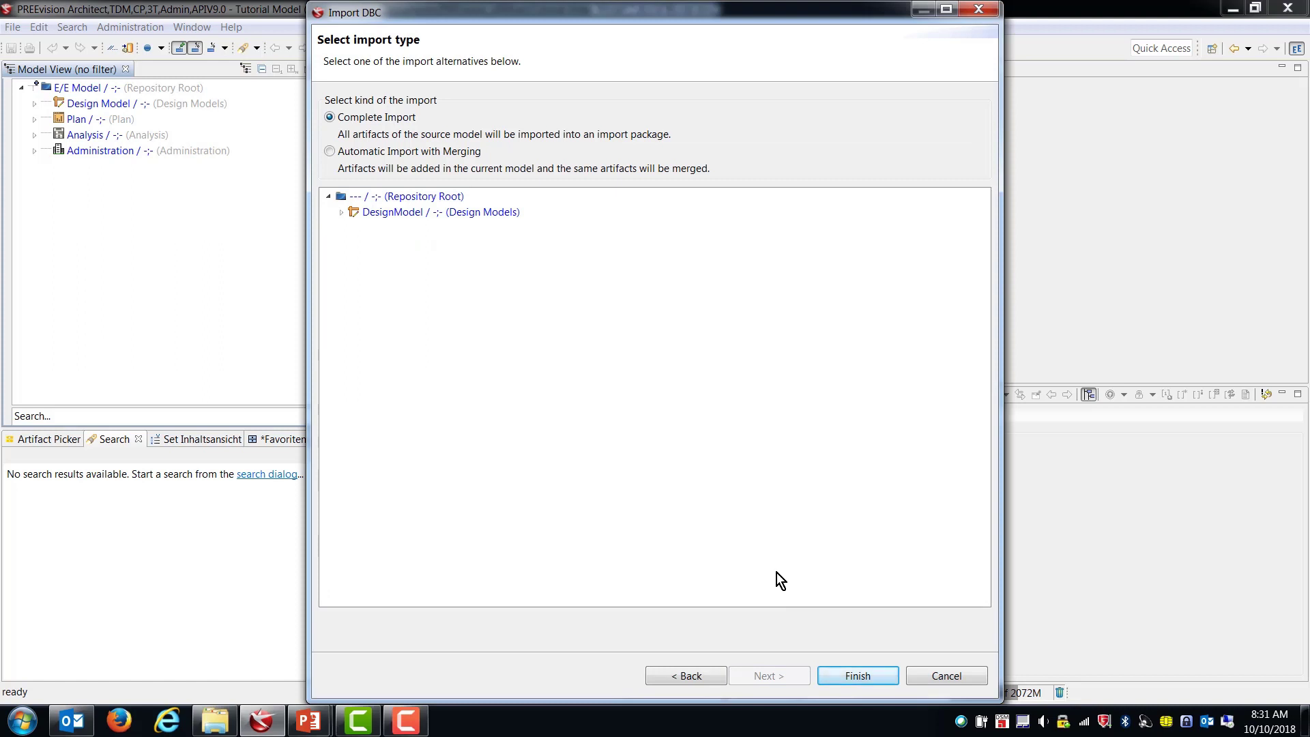
click(861, 674)
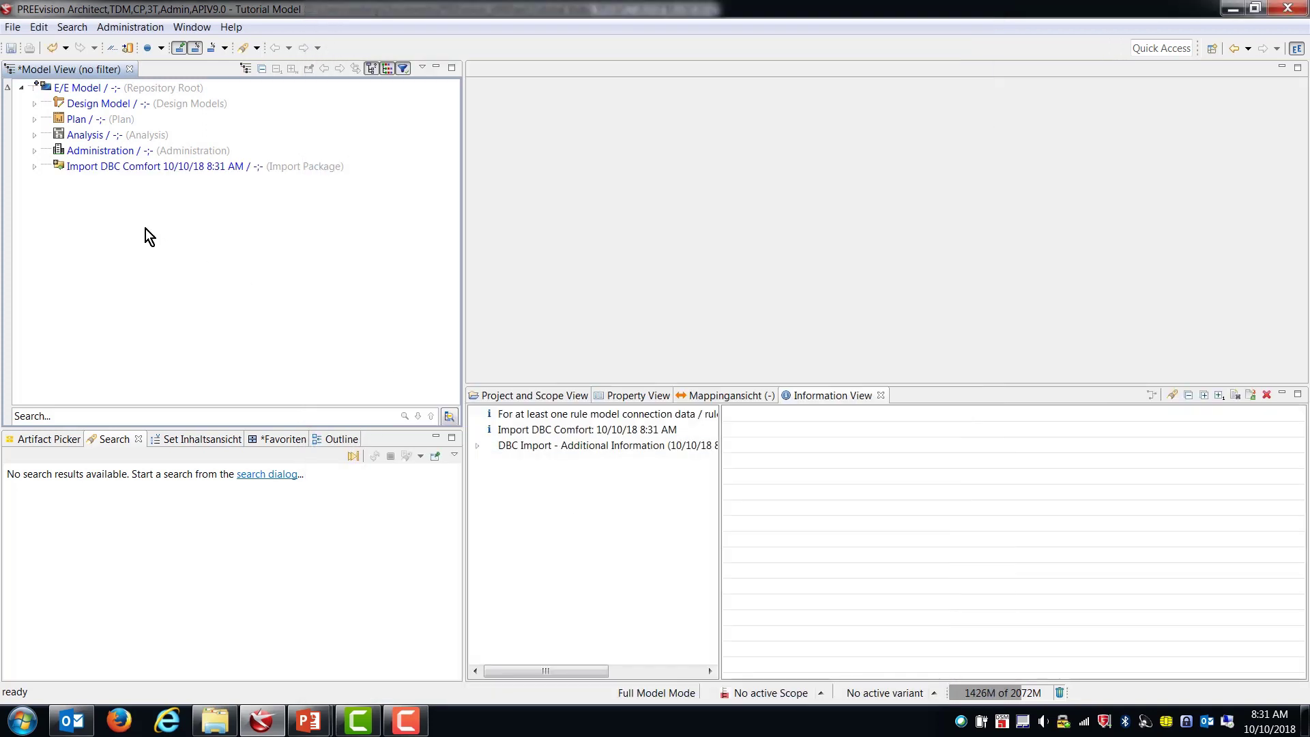
- Expand Import DBC Comfort down to the FunctionModel Composition listing the SW components
click(137, 169)
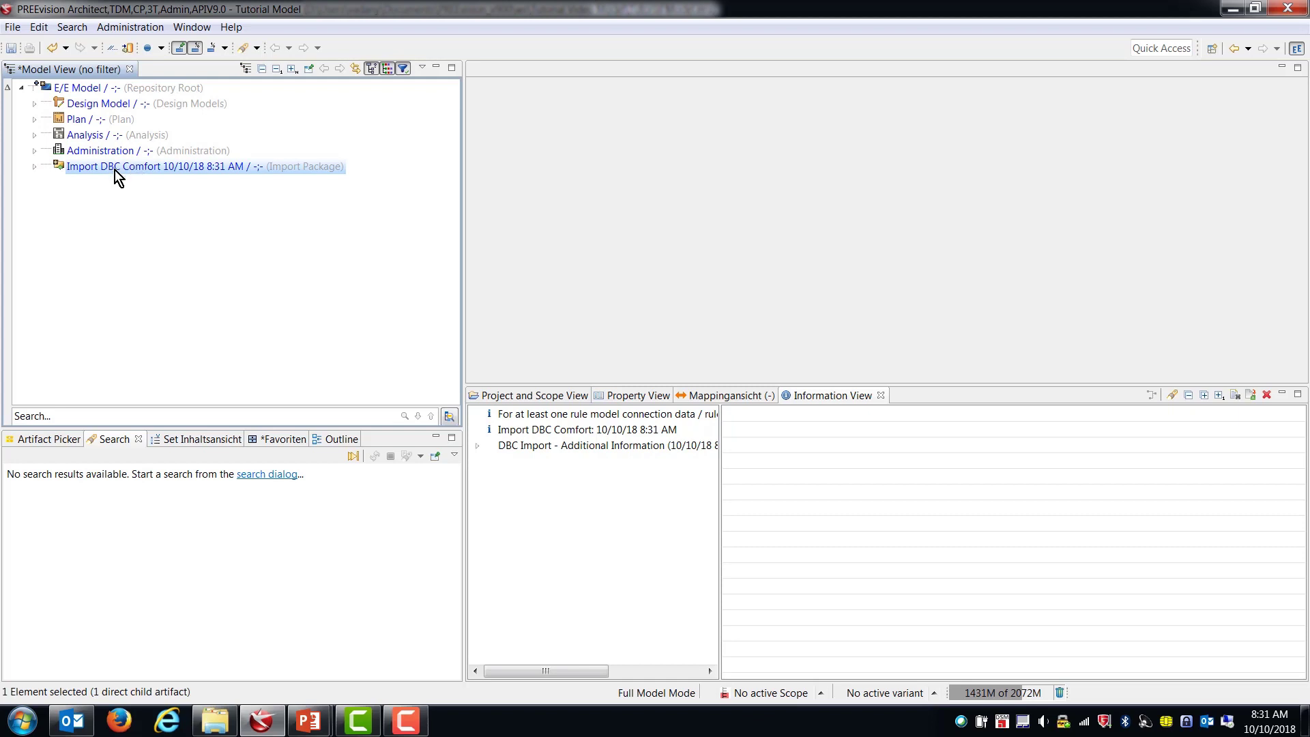
click(34, 166)
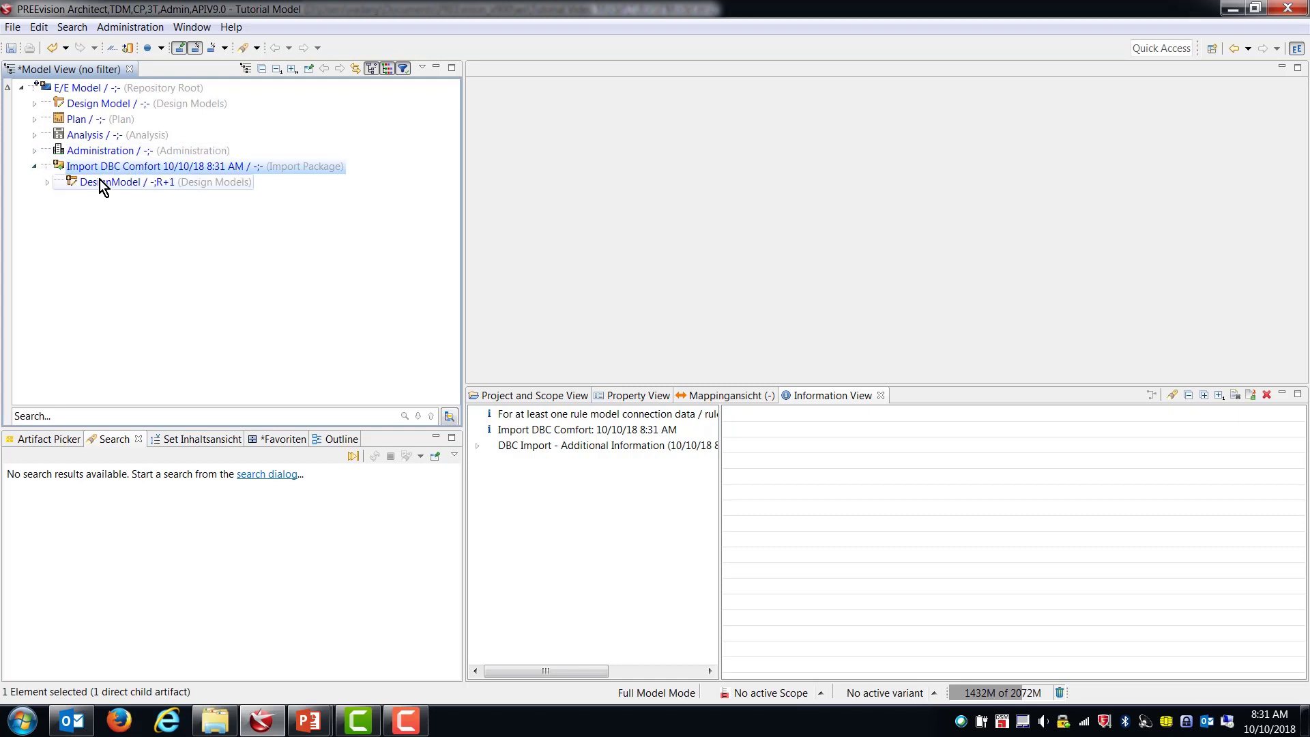
click(100, 180)
click(47, 183)
click(87, 199)
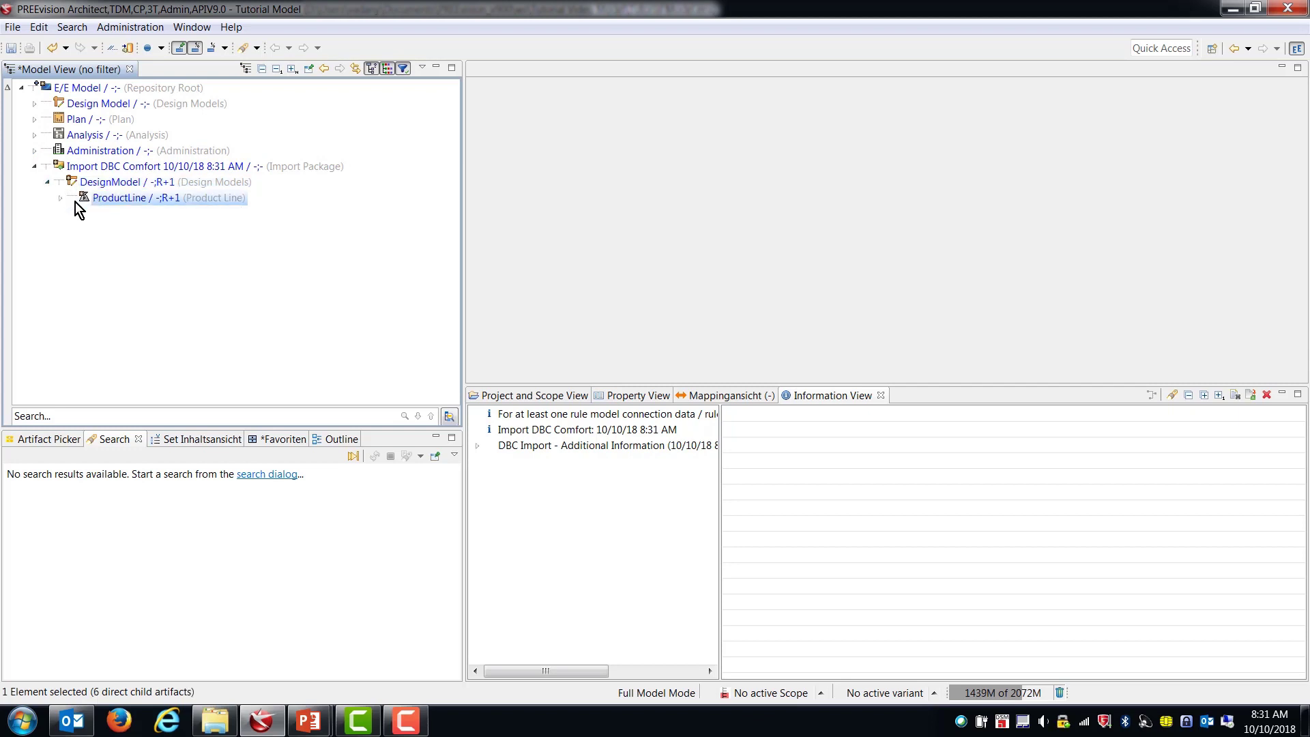
click(60, 198)
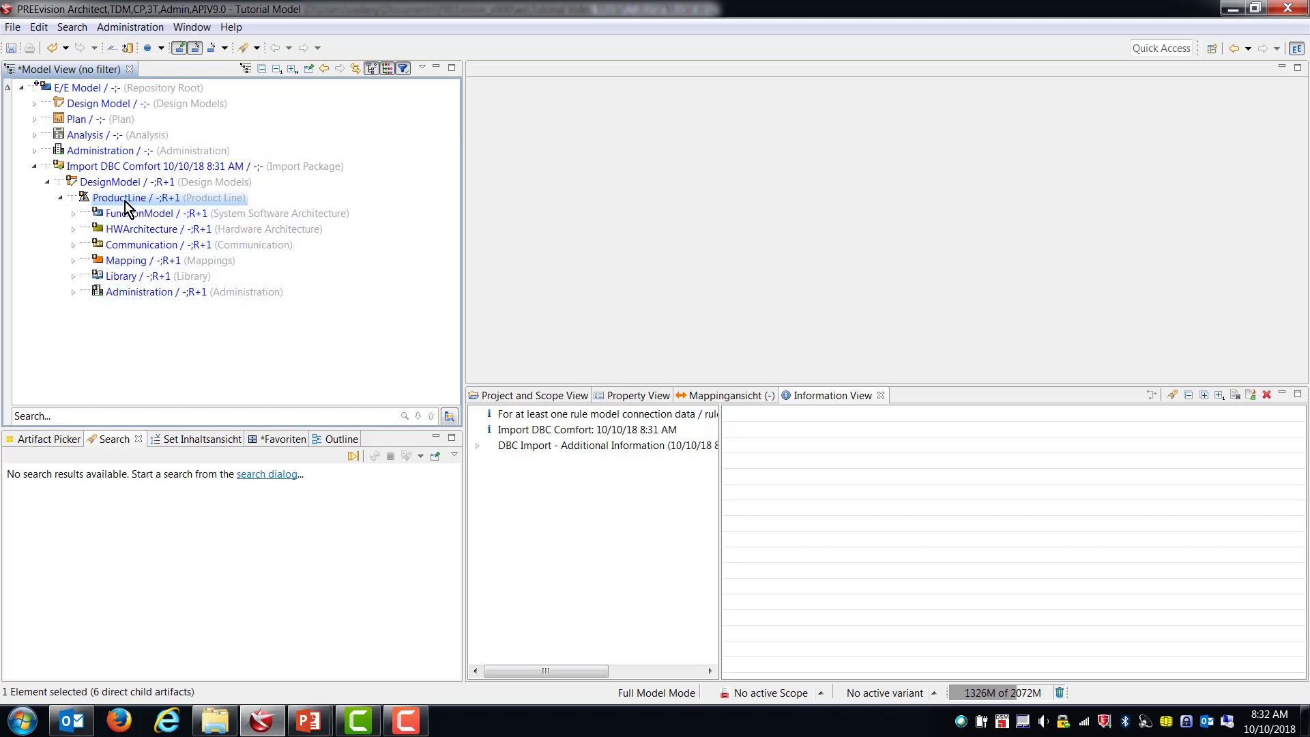
click(74, 214)
click(93, 230)
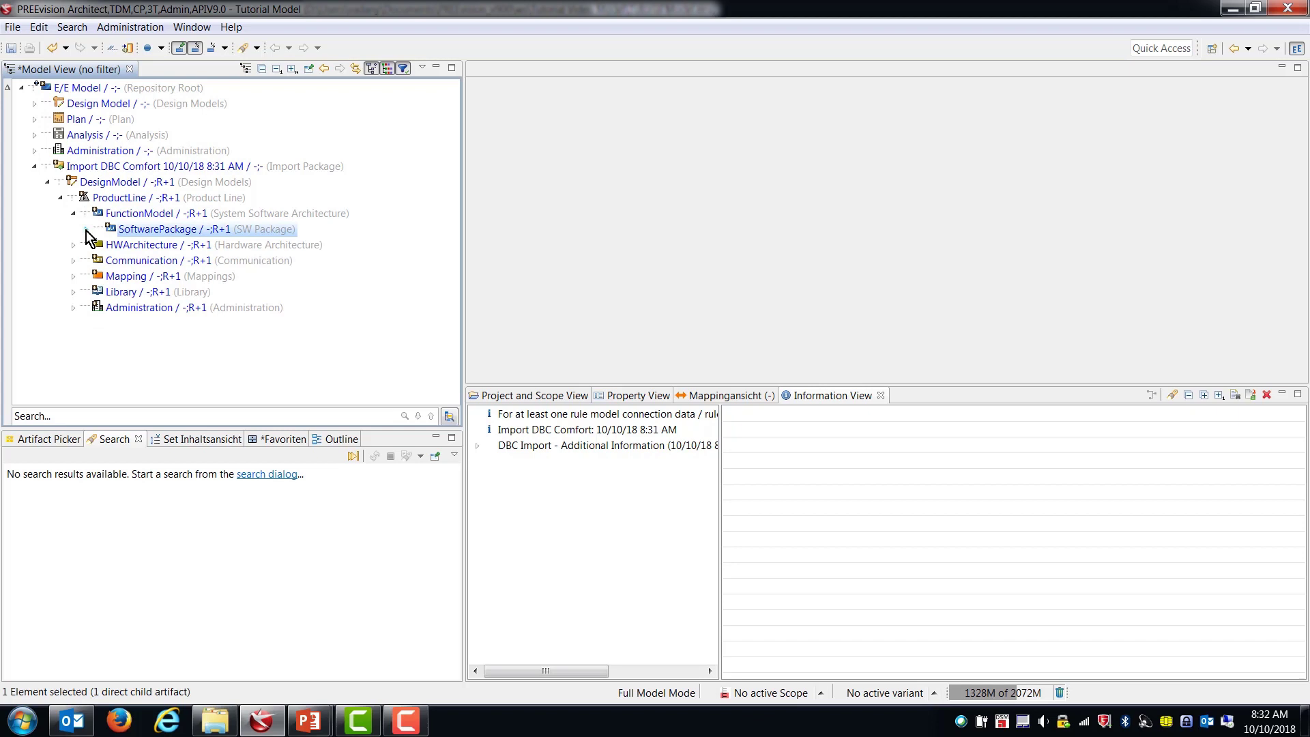
click(85, 230)
click(136, 244)
click(99, 244)
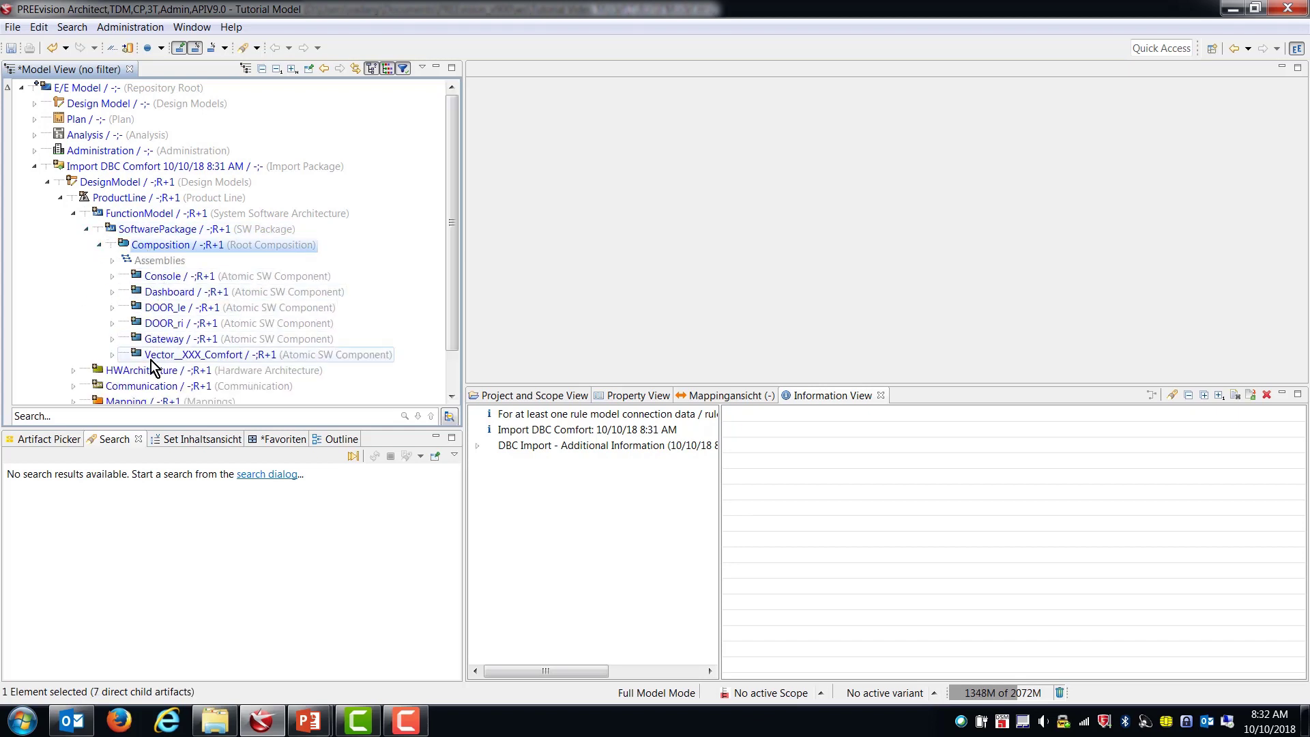
scroll(164, 282, down, 1)
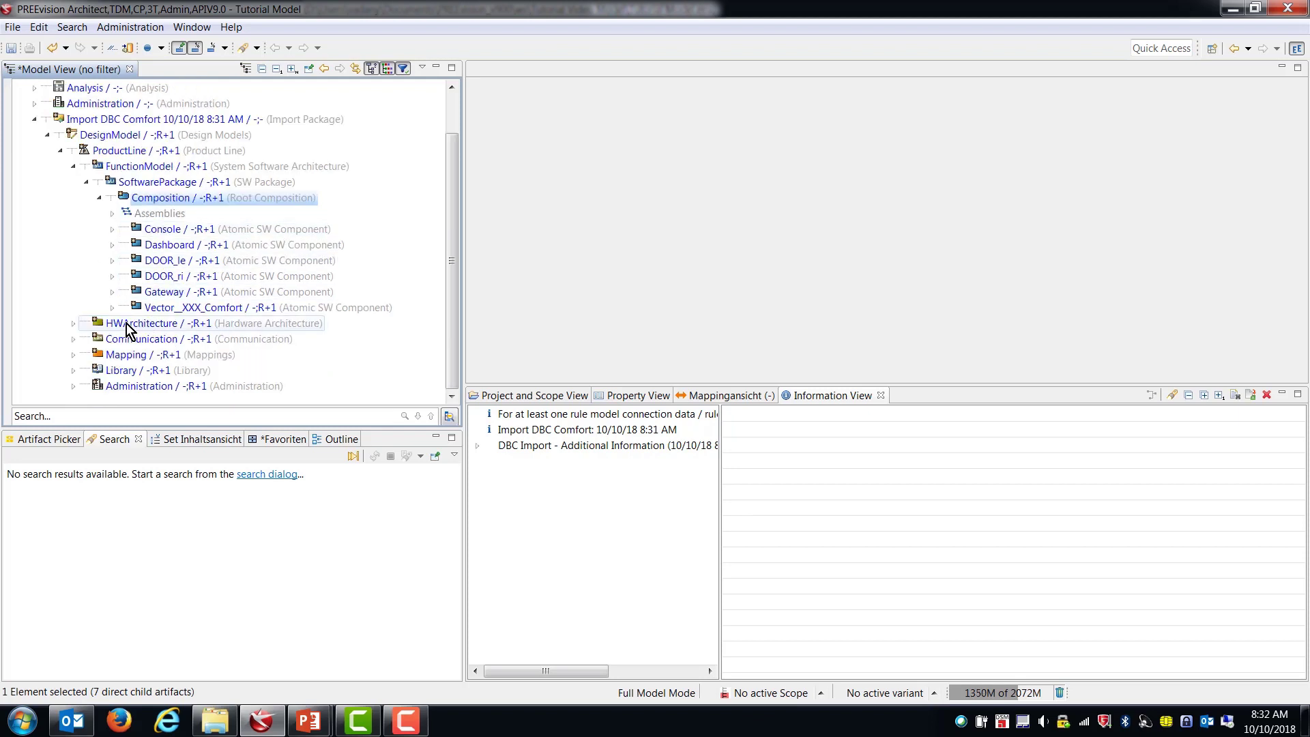
- Expand HWArchitecture's HWComponentPackage Components to list the imported ECUs
click(73, 323)
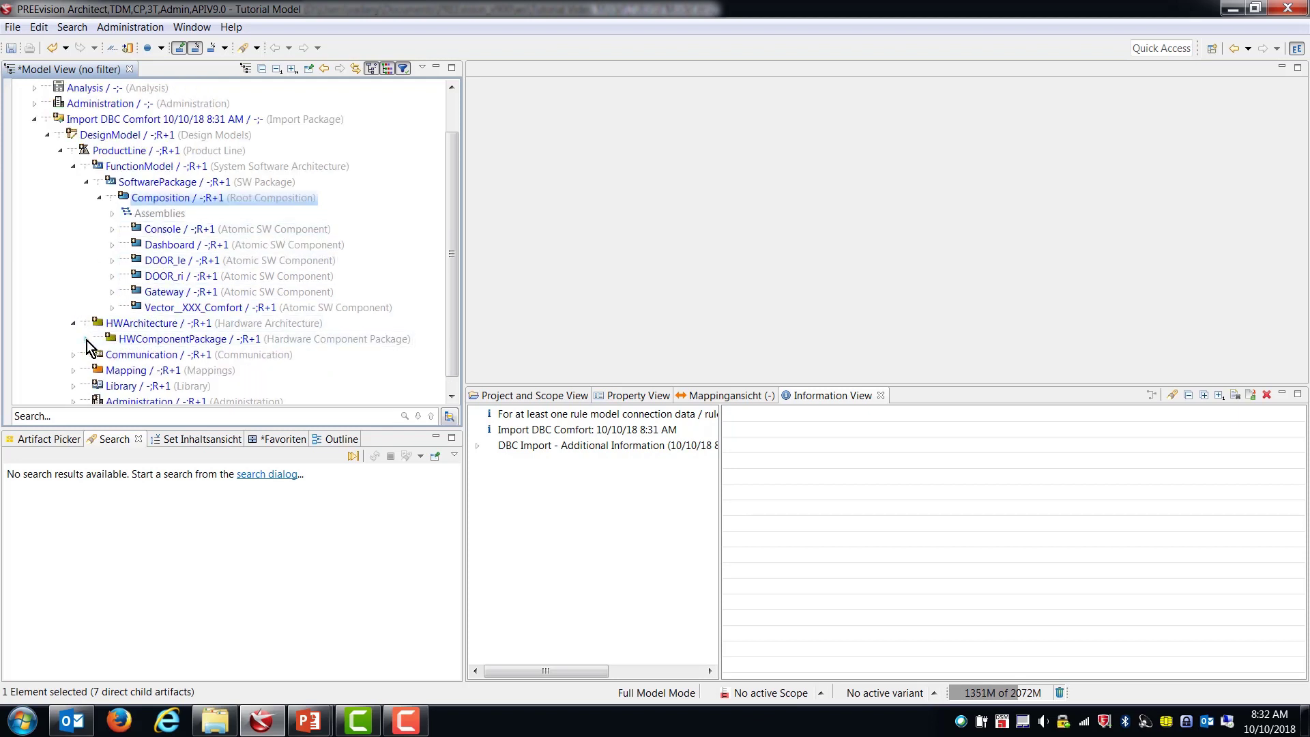
click(86, 339)
click(99, 355)
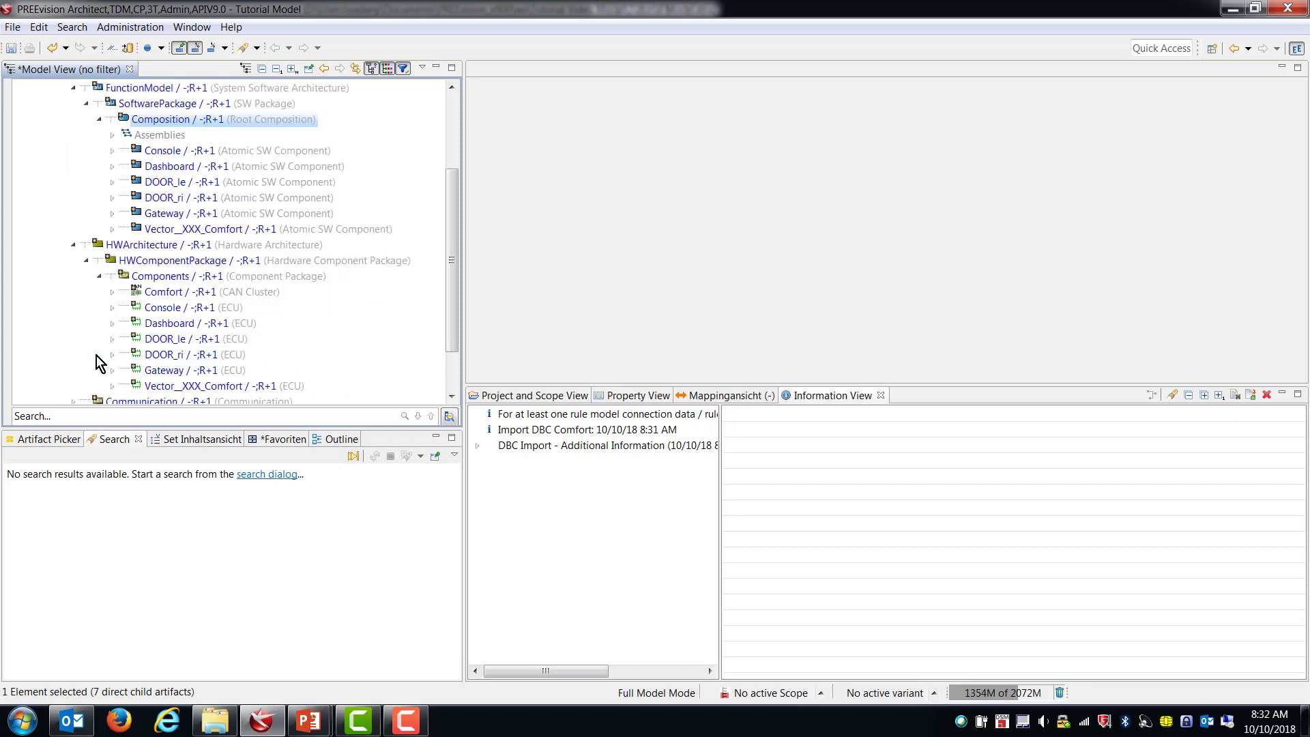
scroll(159, 327, down, 2)
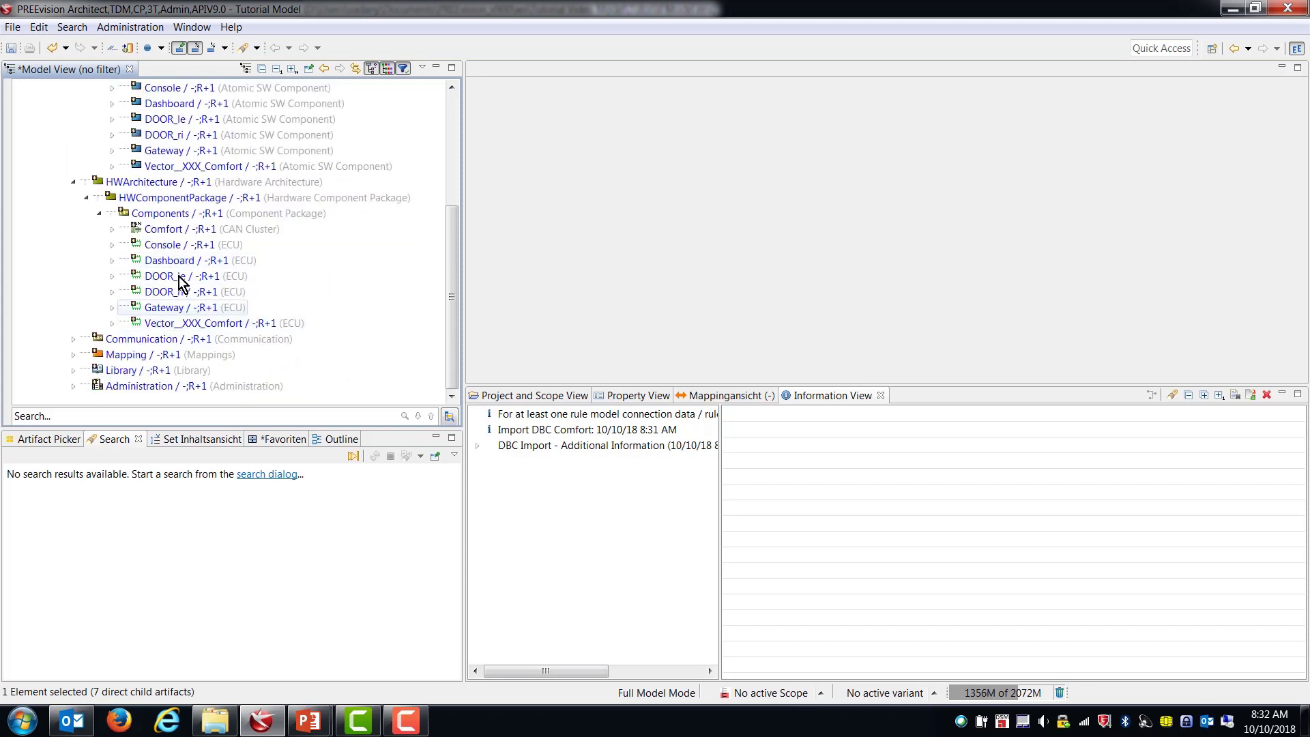
- Expand the Communication Package's Layout contents and select PortConfigurationPackage
click(73, 339)
double_click(125, 355)
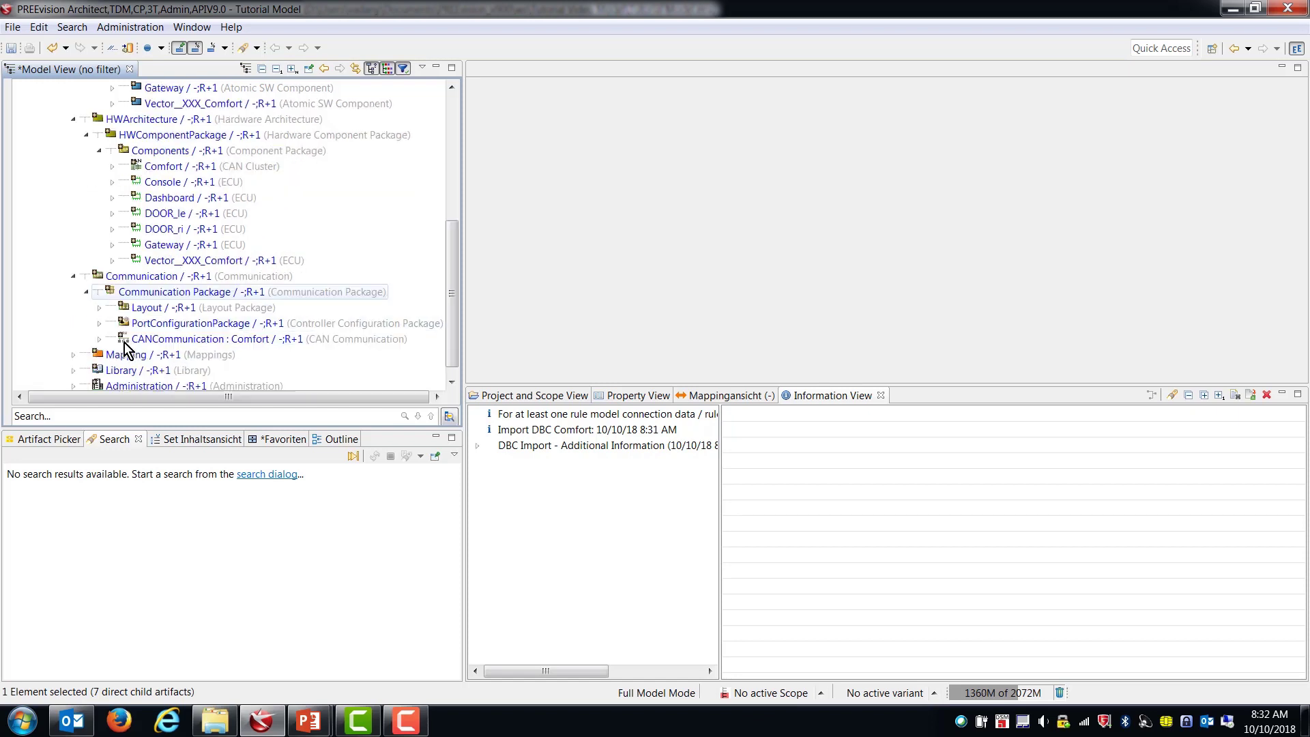
click(99, 292)
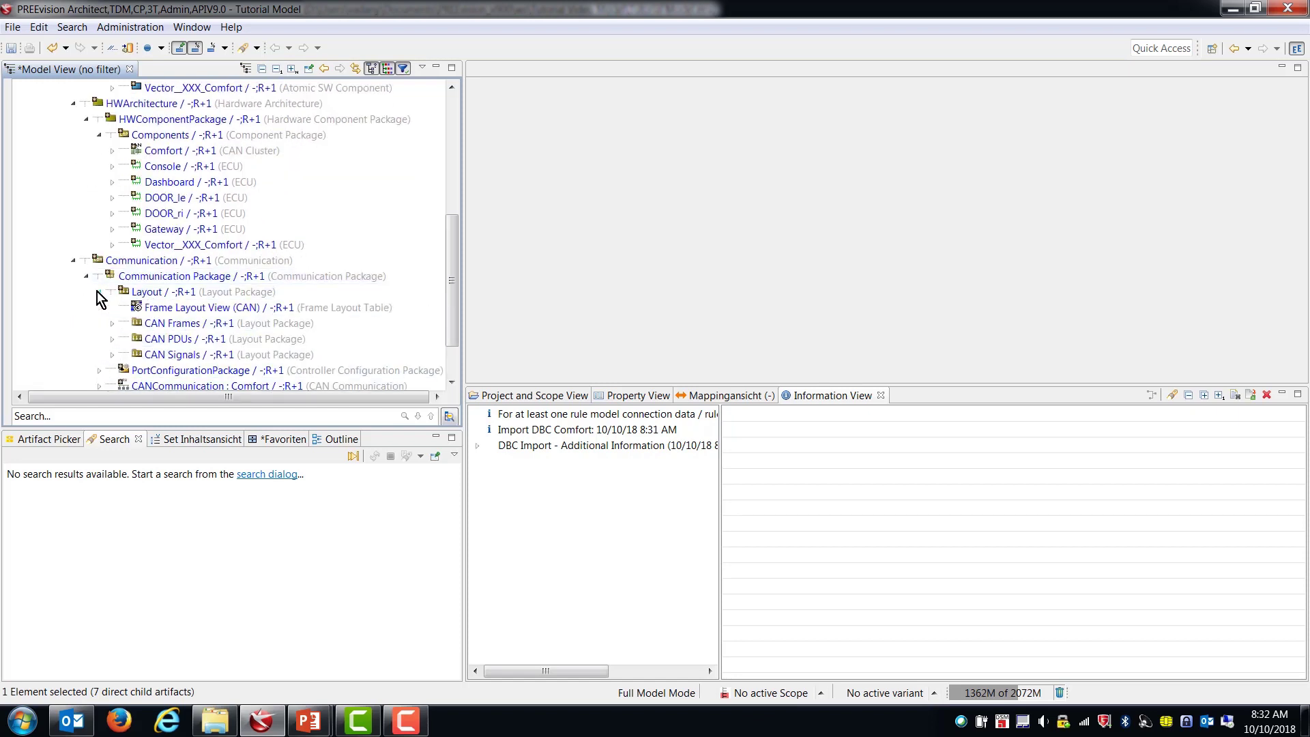
scroll(150, 300, down, 2)
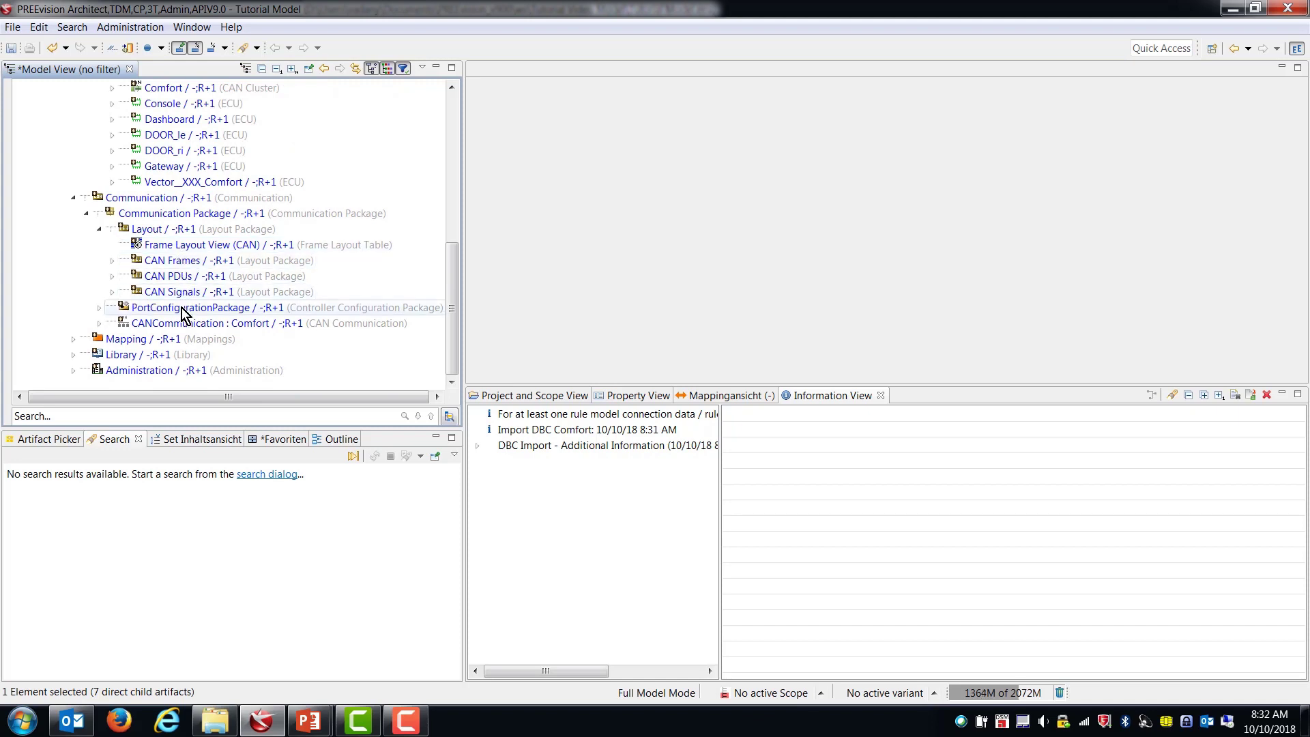
click(181, 309)
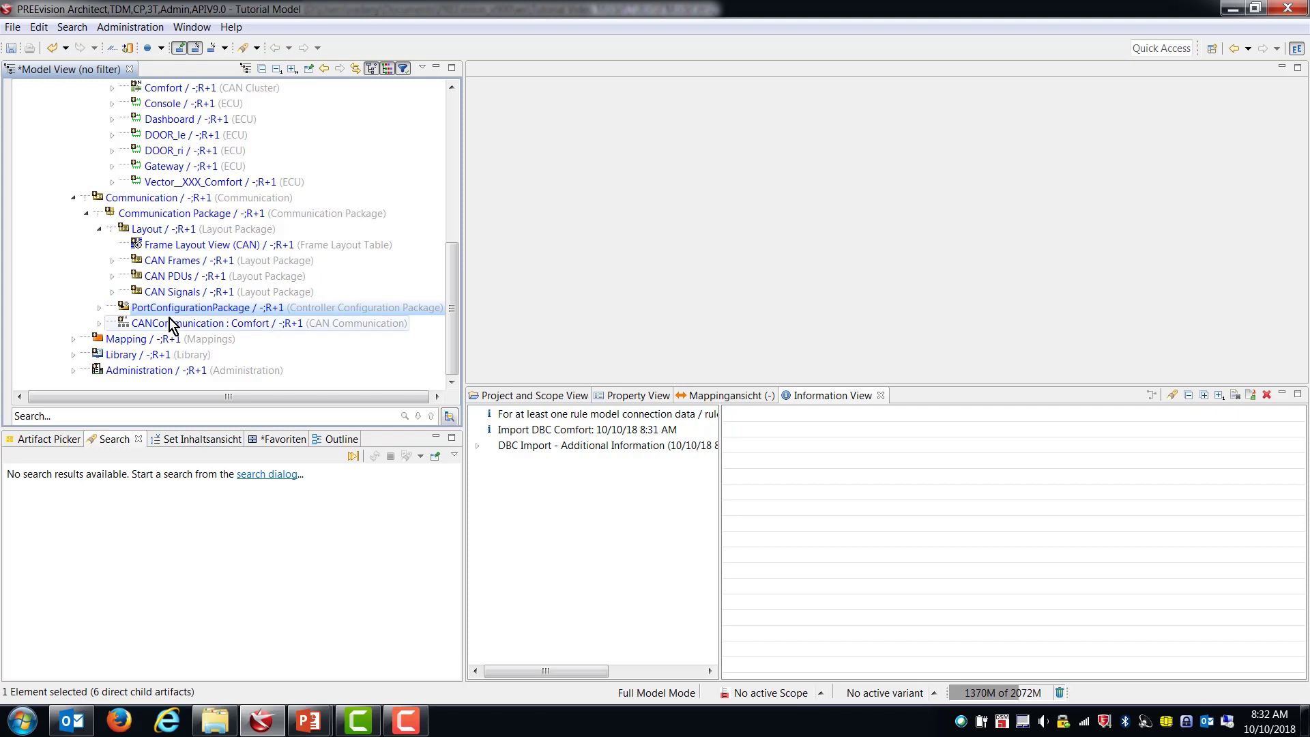
- Show the DOOR_l frame in Frame Layout View (CAN) and select its WN_Position signal
double_click(184, 246)
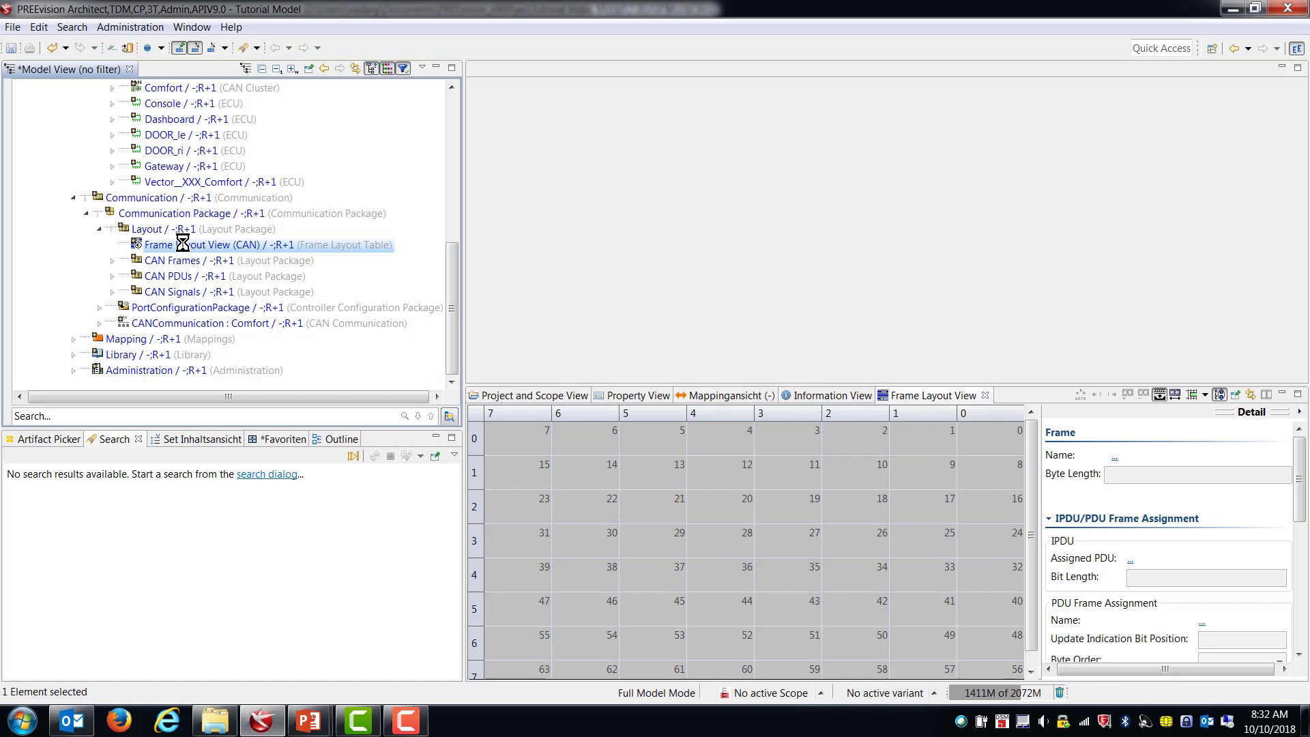
click(174, 262)
click(112, 261)
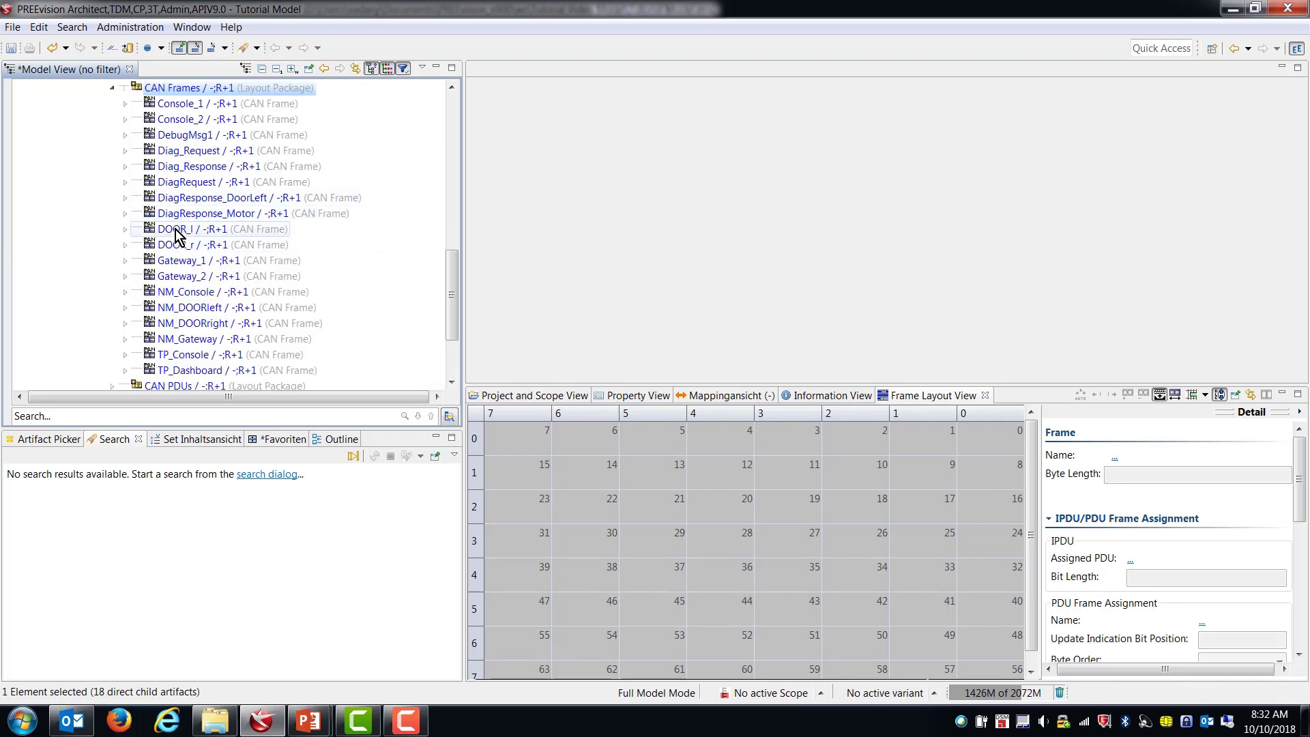
click(178, 232)
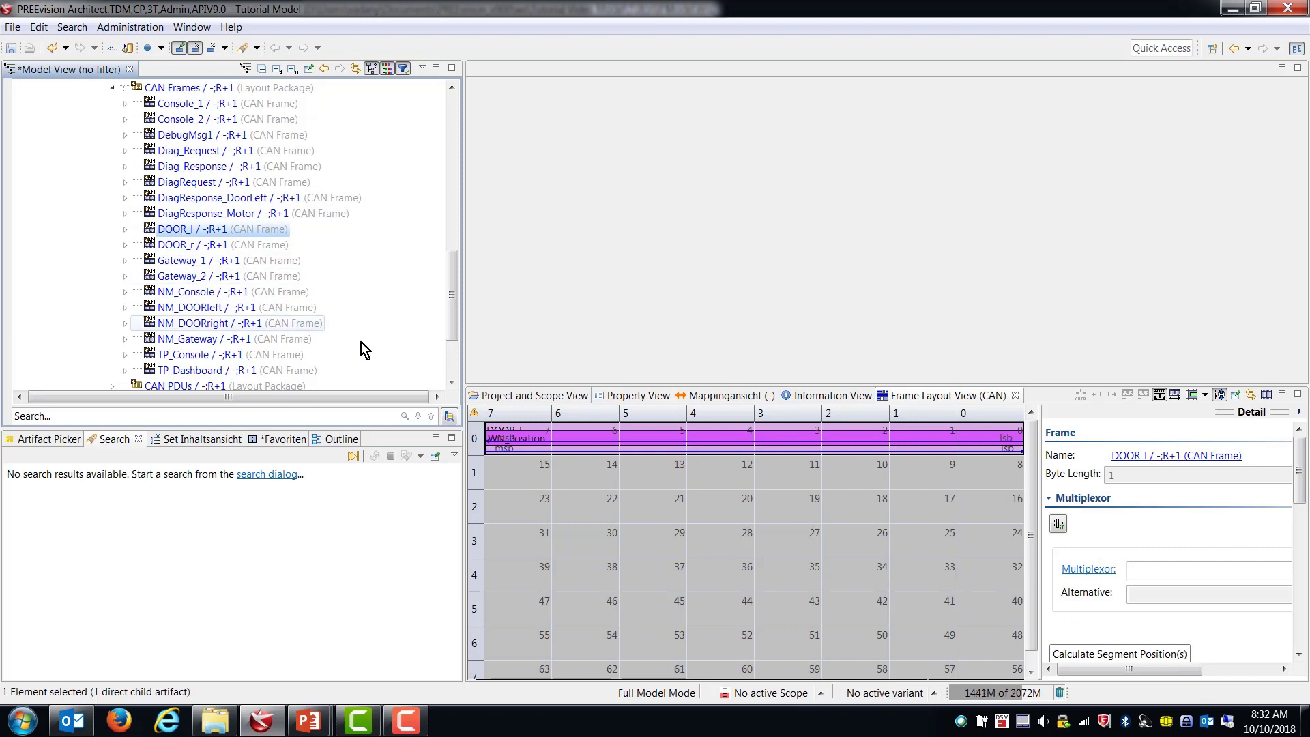
drag(539, 396, 543, 268)
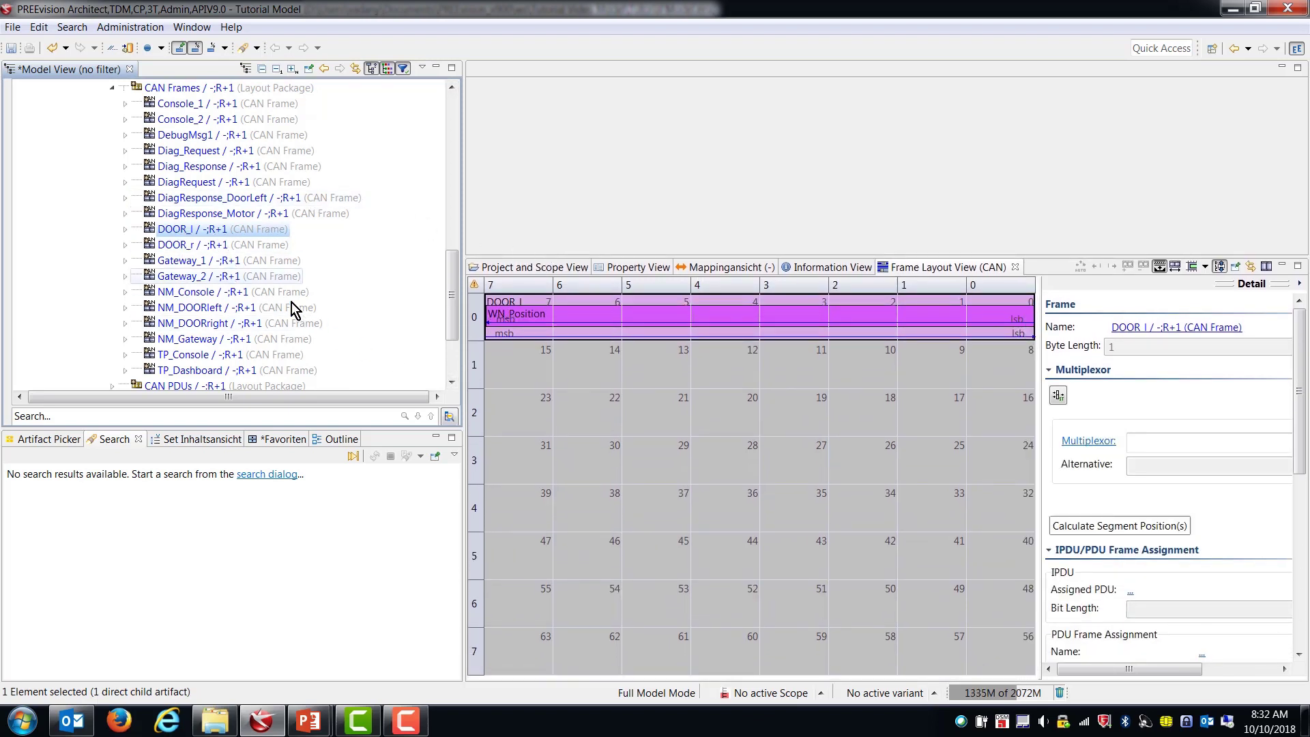
click(526, 318)
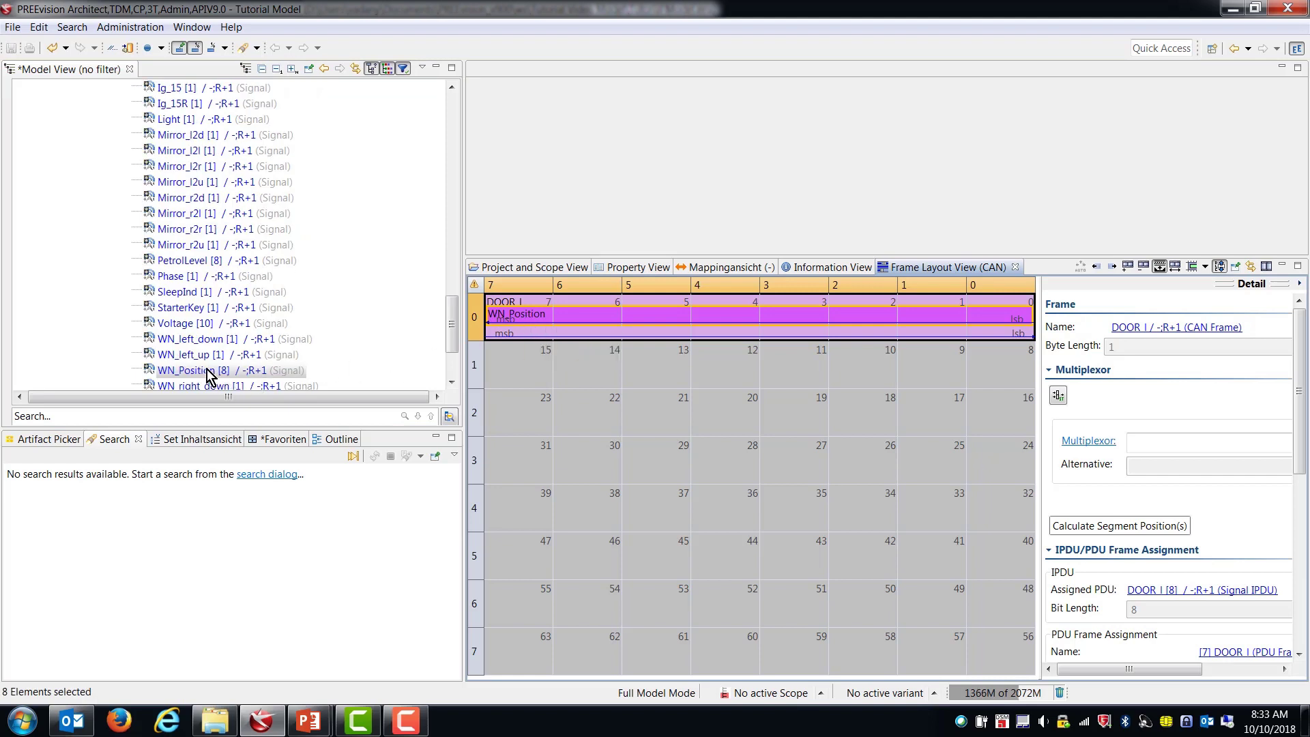
click(209, 372)
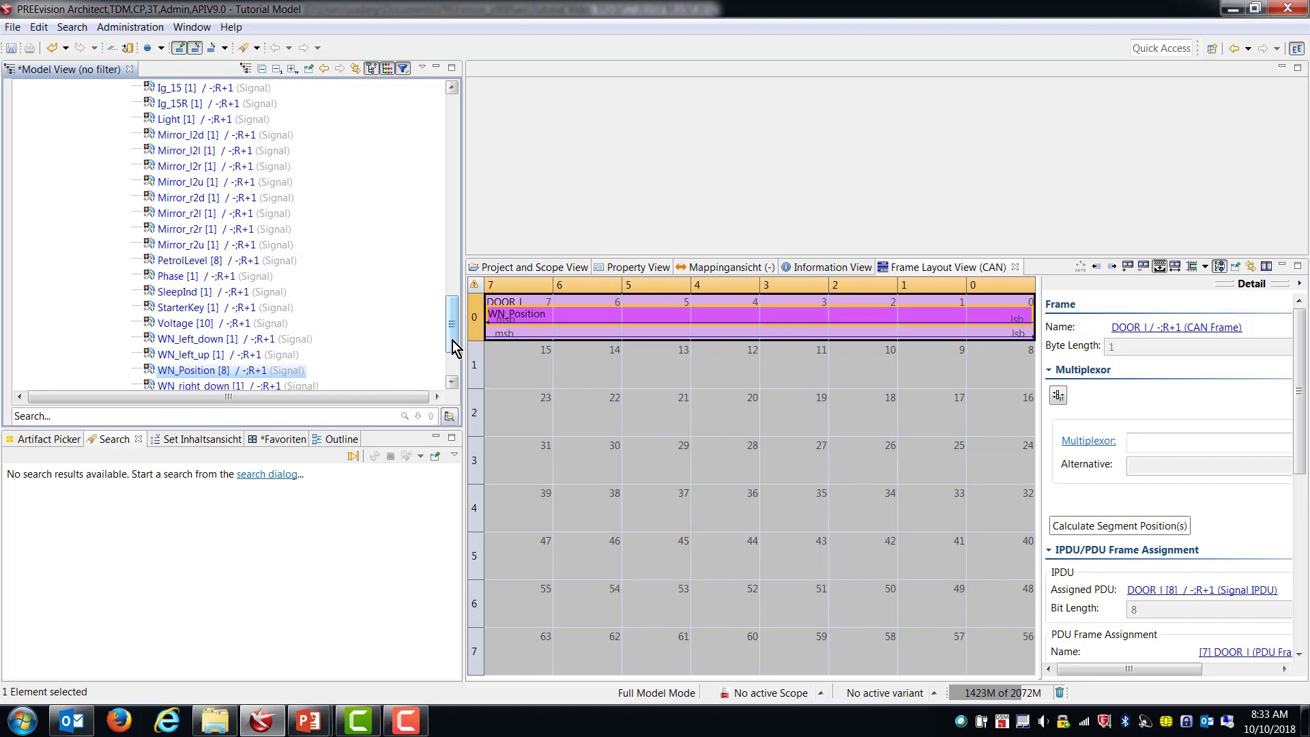
drag(453, 341, 461, 137)
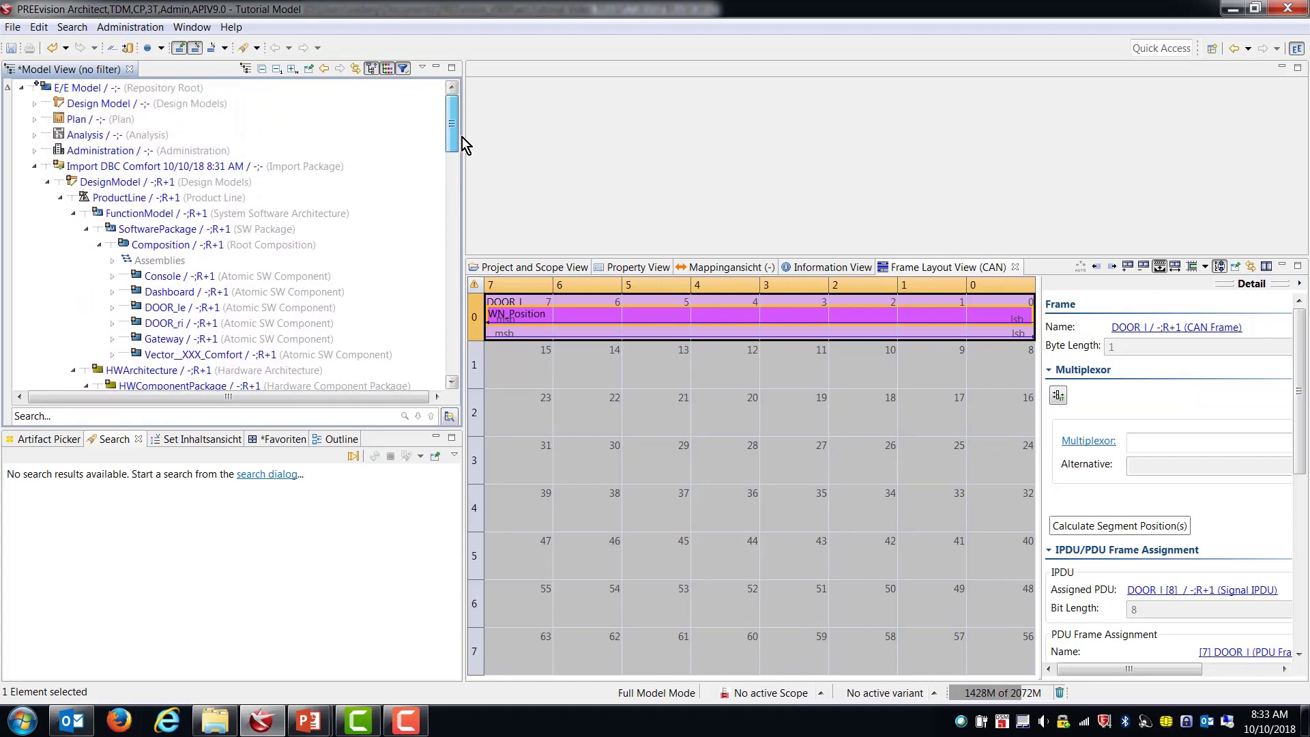
- Collapse FunctionModel, HWArchitecture and Communication, leaving the imported ProductLine selected
click(48, 182)
click(105, 182)
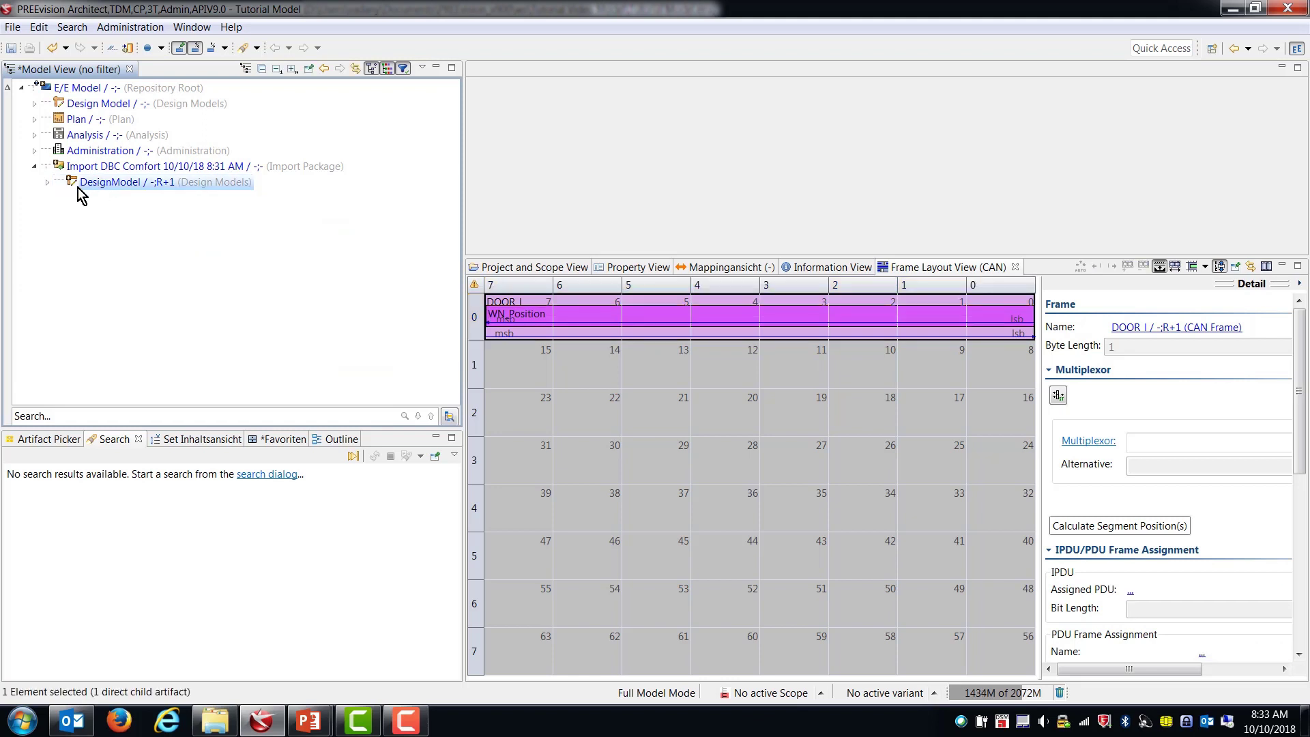
click(47, 182)
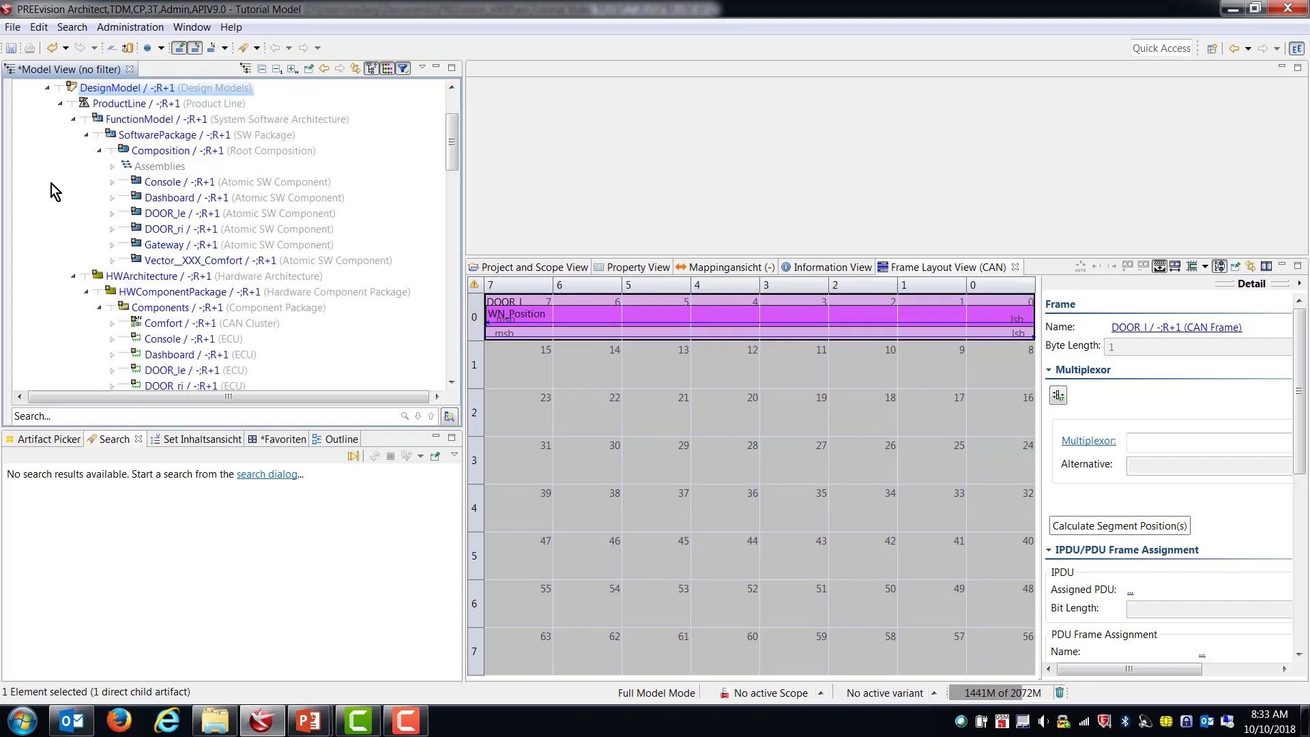
click(73, 119)
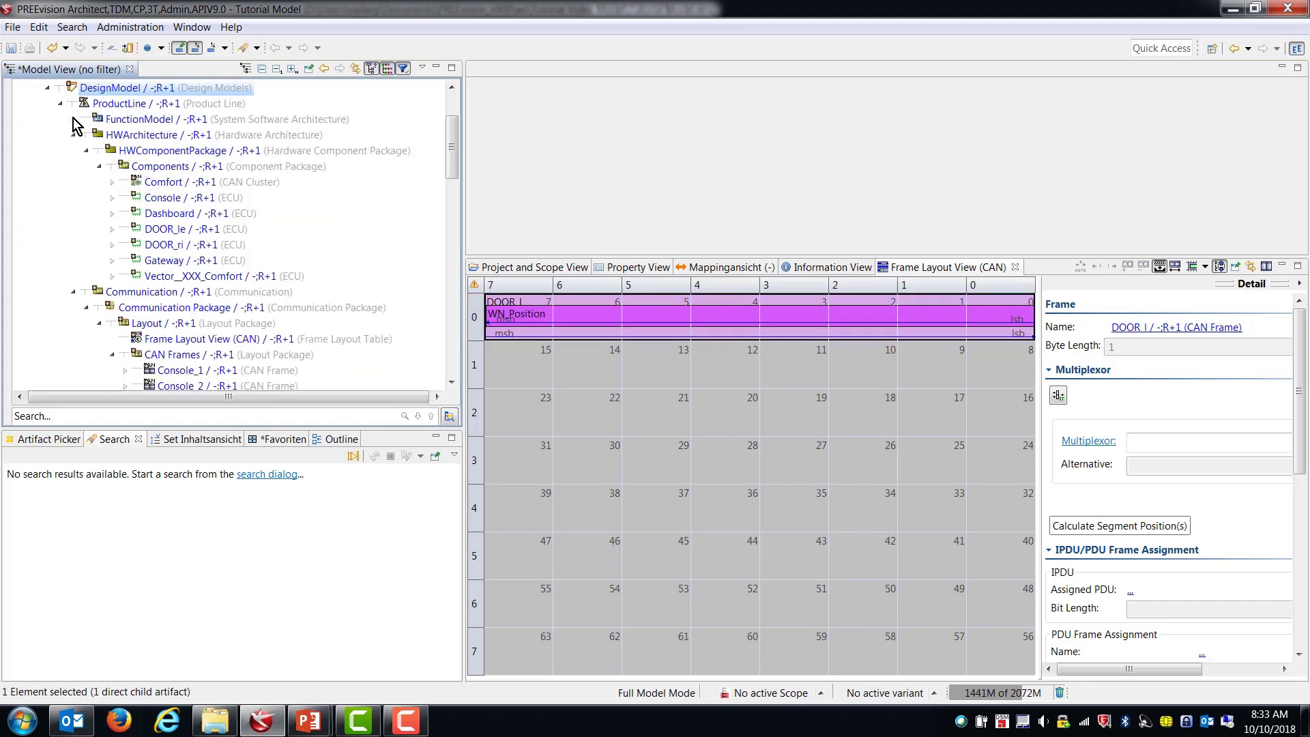
click(73, 134)
click(74, 151)
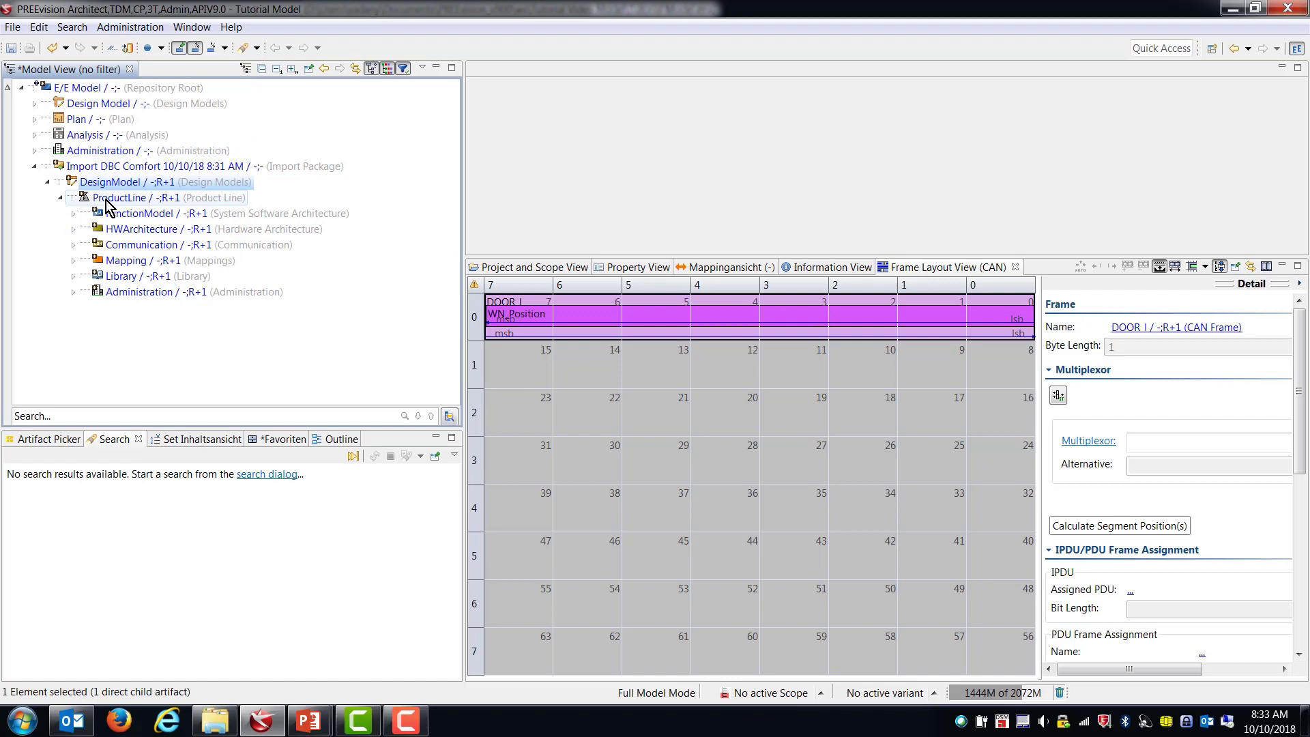
click(106, 199)
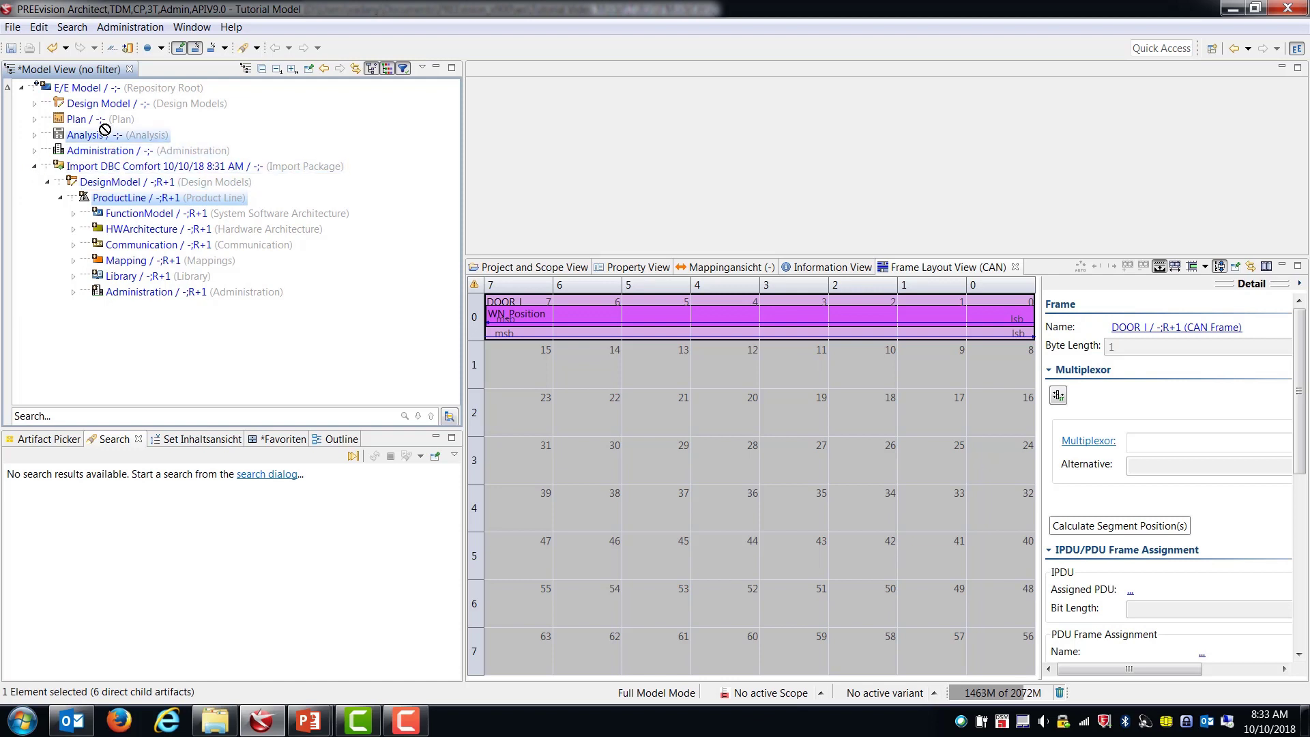
- Drag the imported ProductLine onto Design Model and choose Move
drag(77, 111, 40, 113)
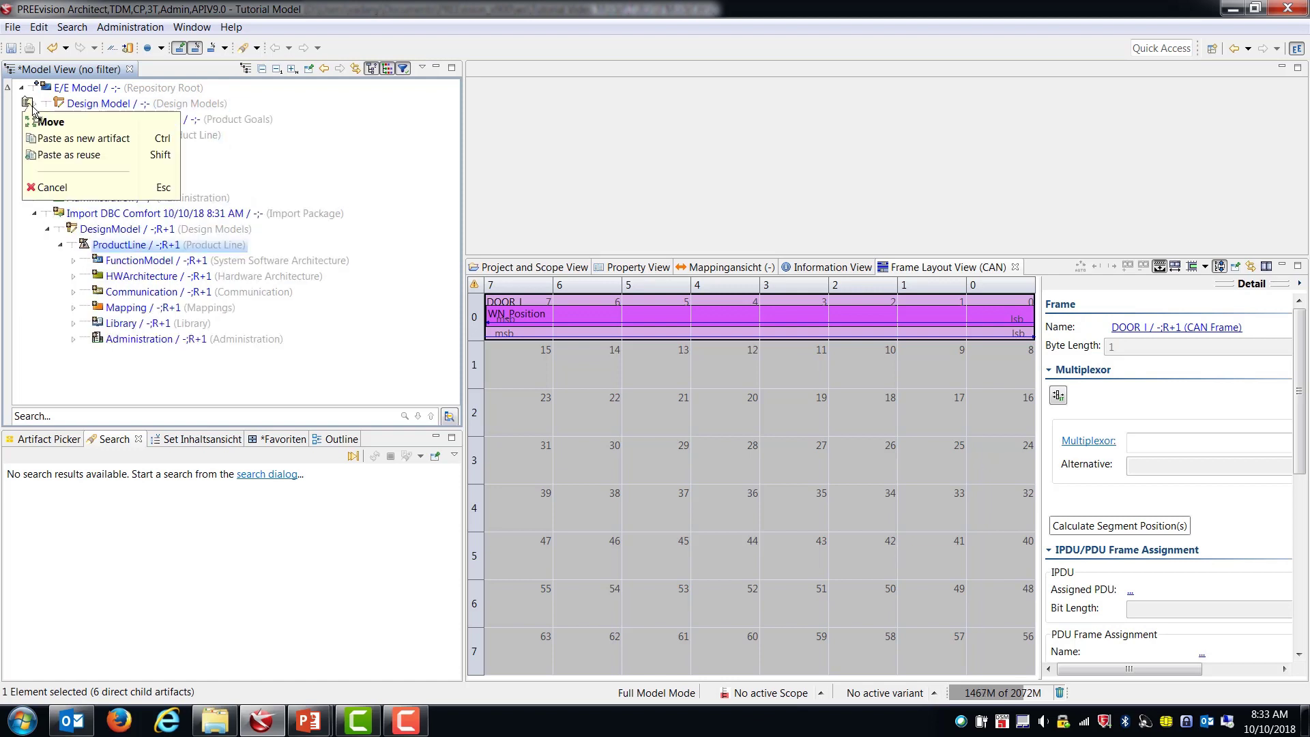
click(47, 121)
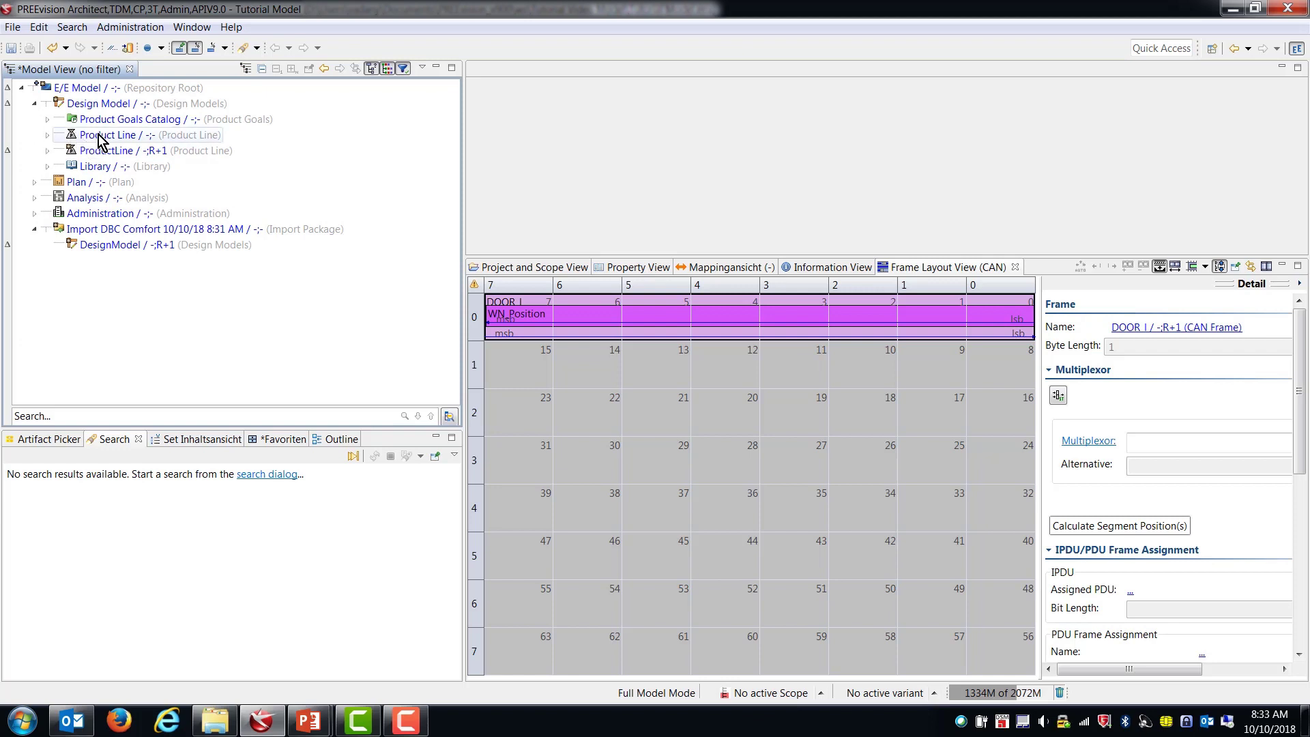
- Expand the existing Product Line and briefly open Product Line Management
click(45, 135)
scroll(48, 161, down, 2)
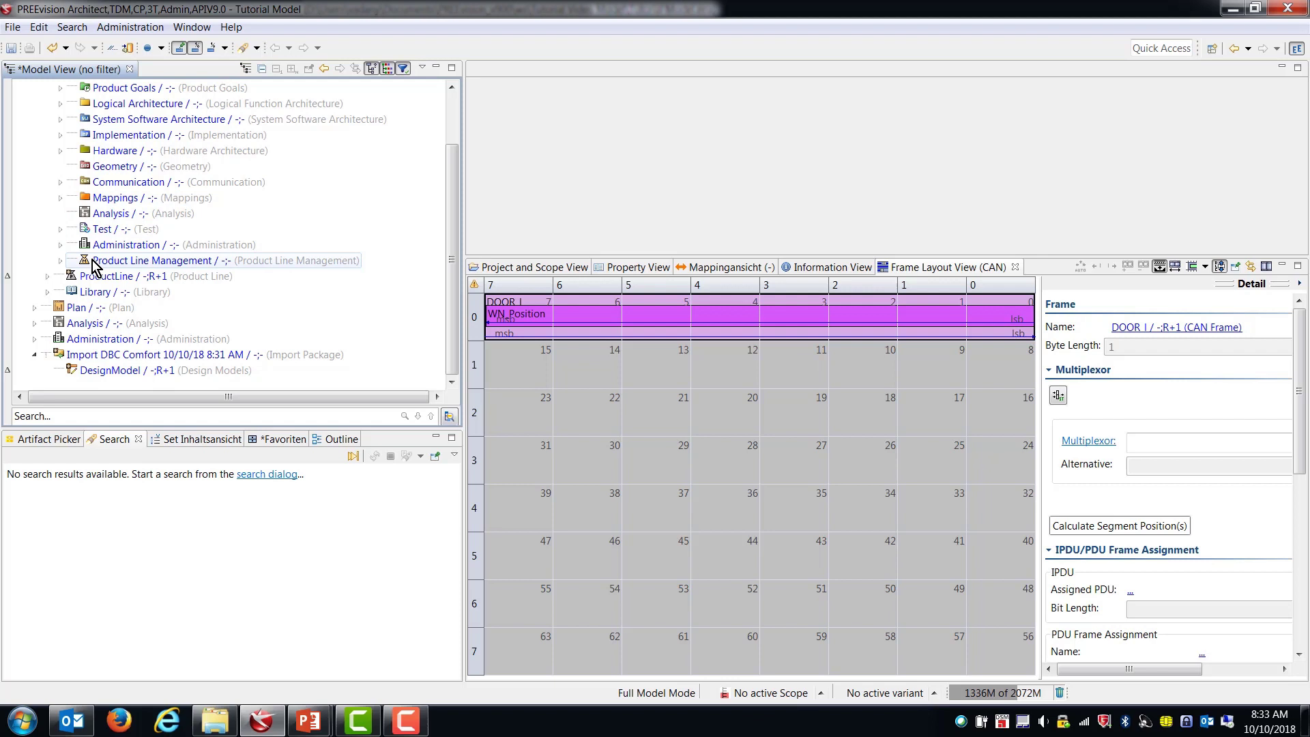
click(62, 261)
click(60, 262)
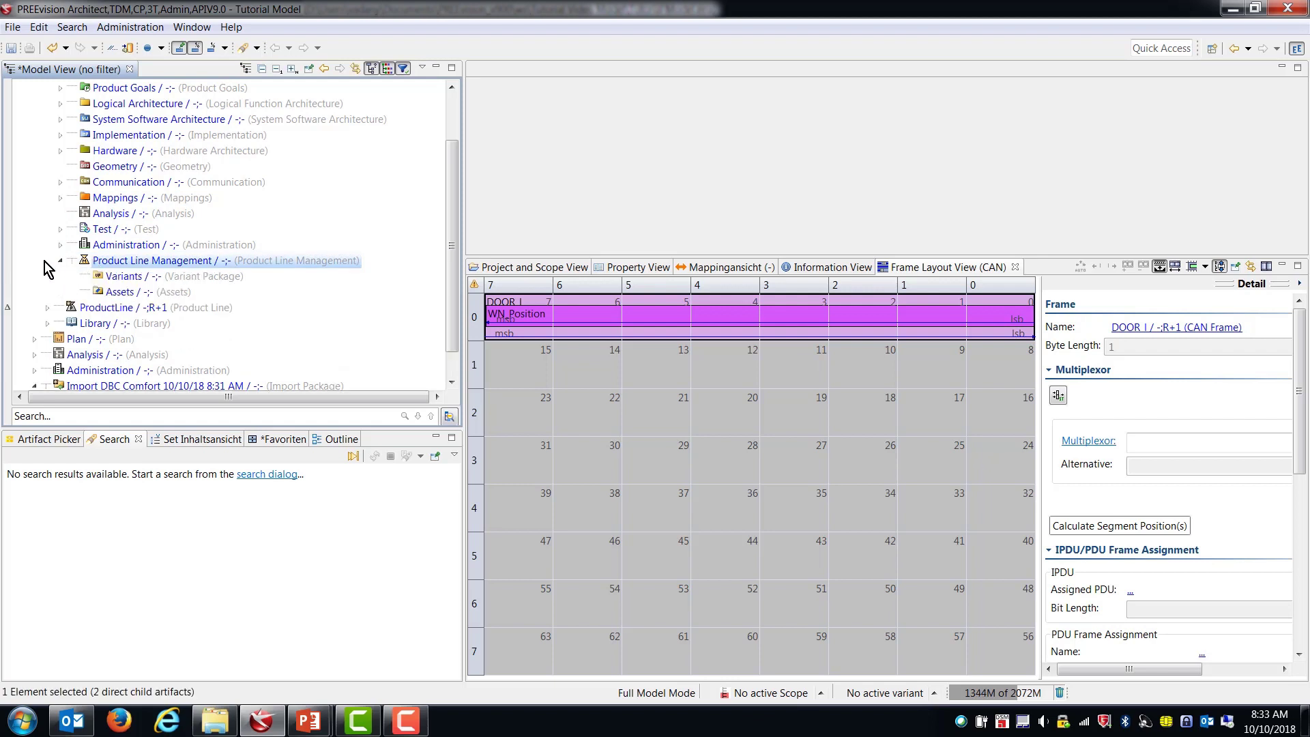
click(60, 260)
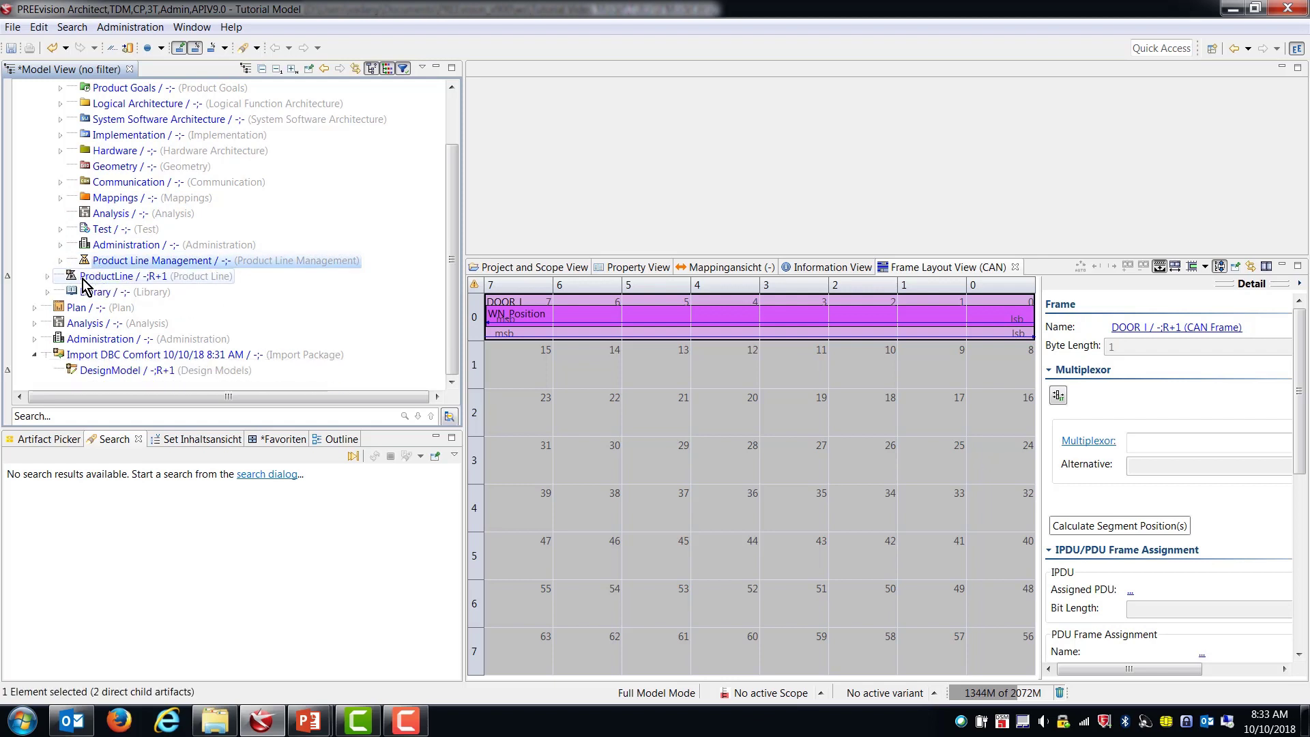
- Expand the moved ProductLine's FunctionModel > SoftwarePackage > Composition to list six SW components
click(47, 276)
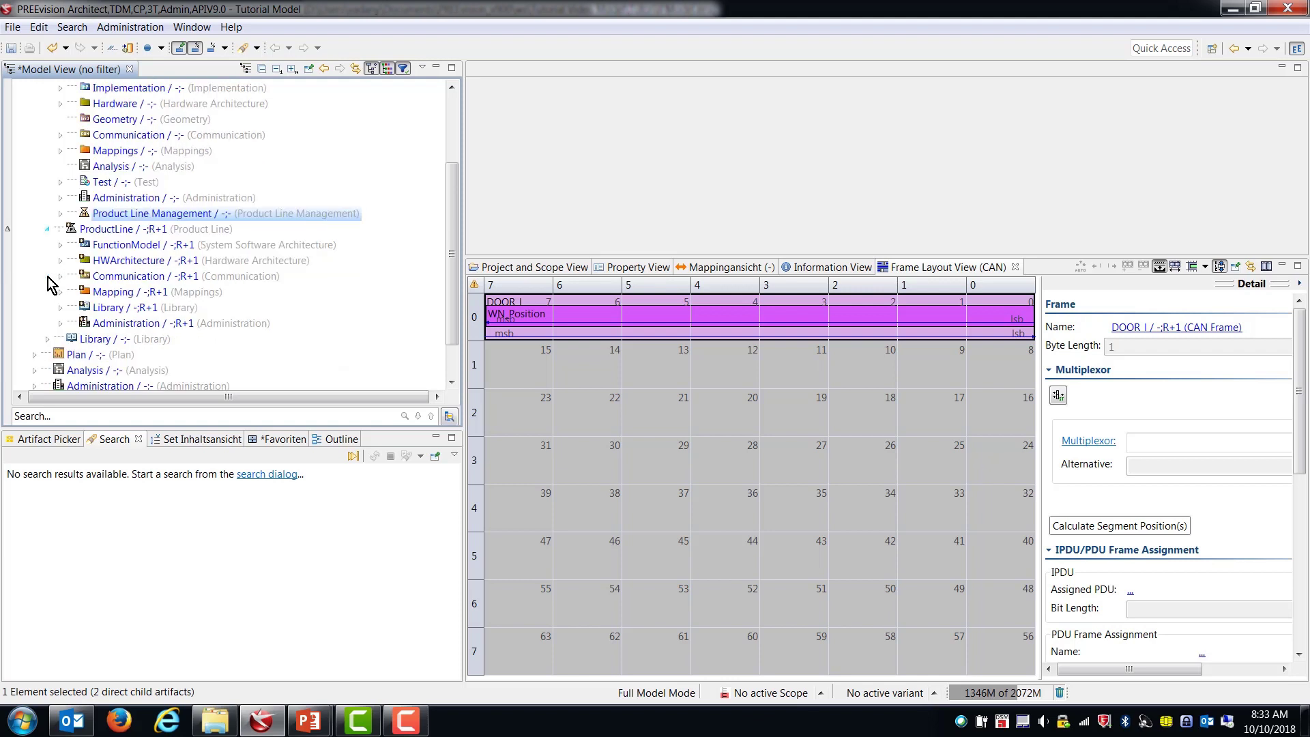
click(60, 244)
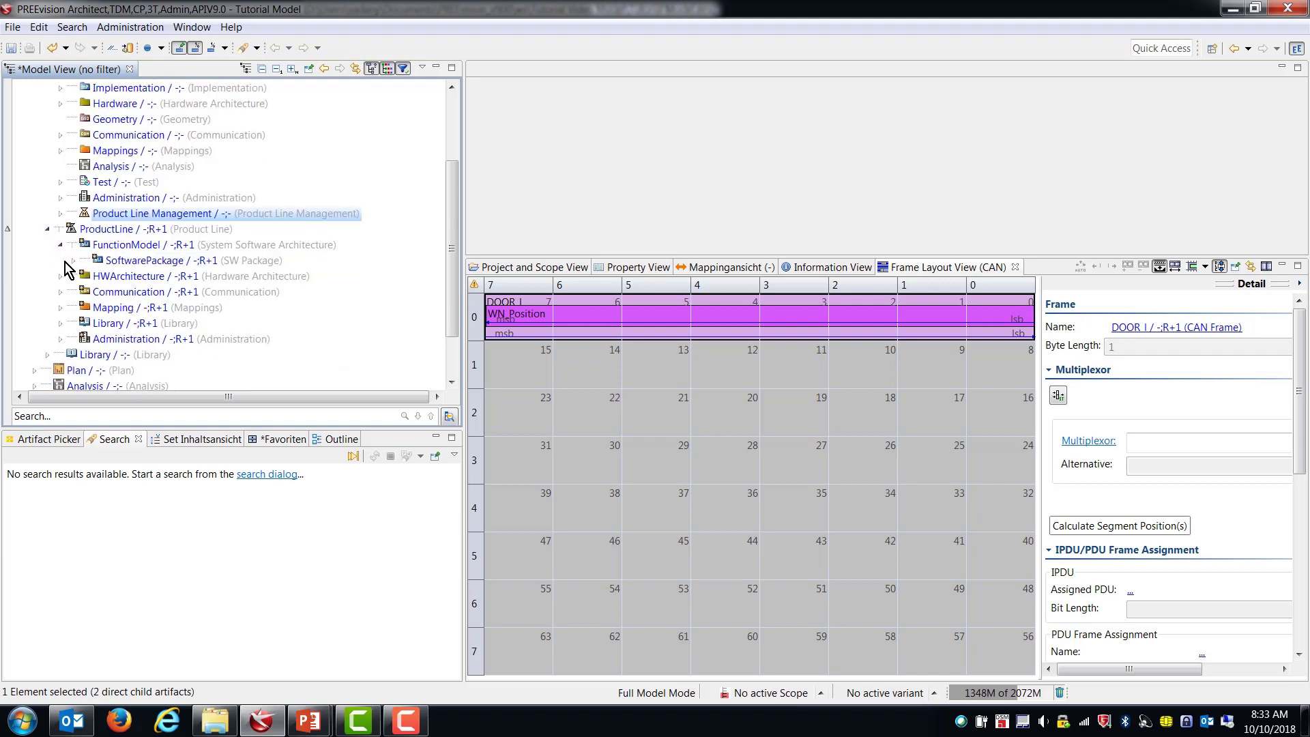
click(73, 260)
click(87, 276)
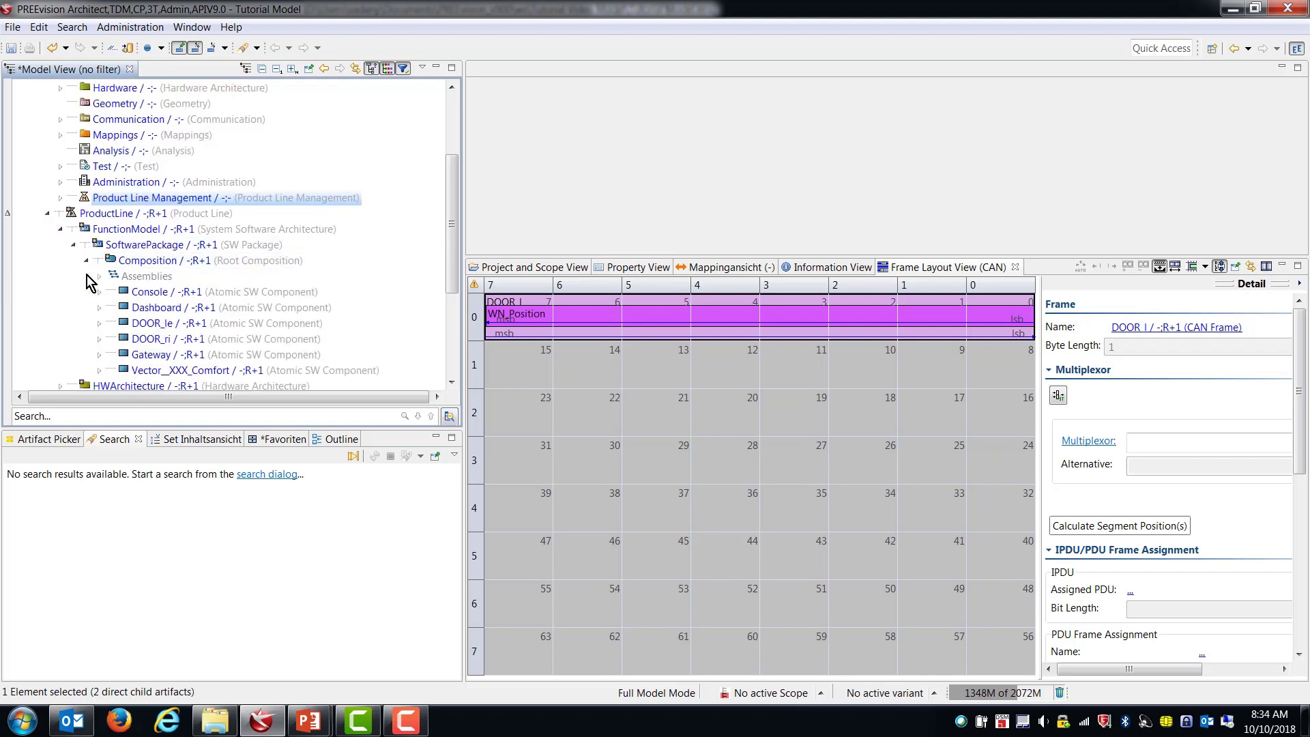
click(126, 213)
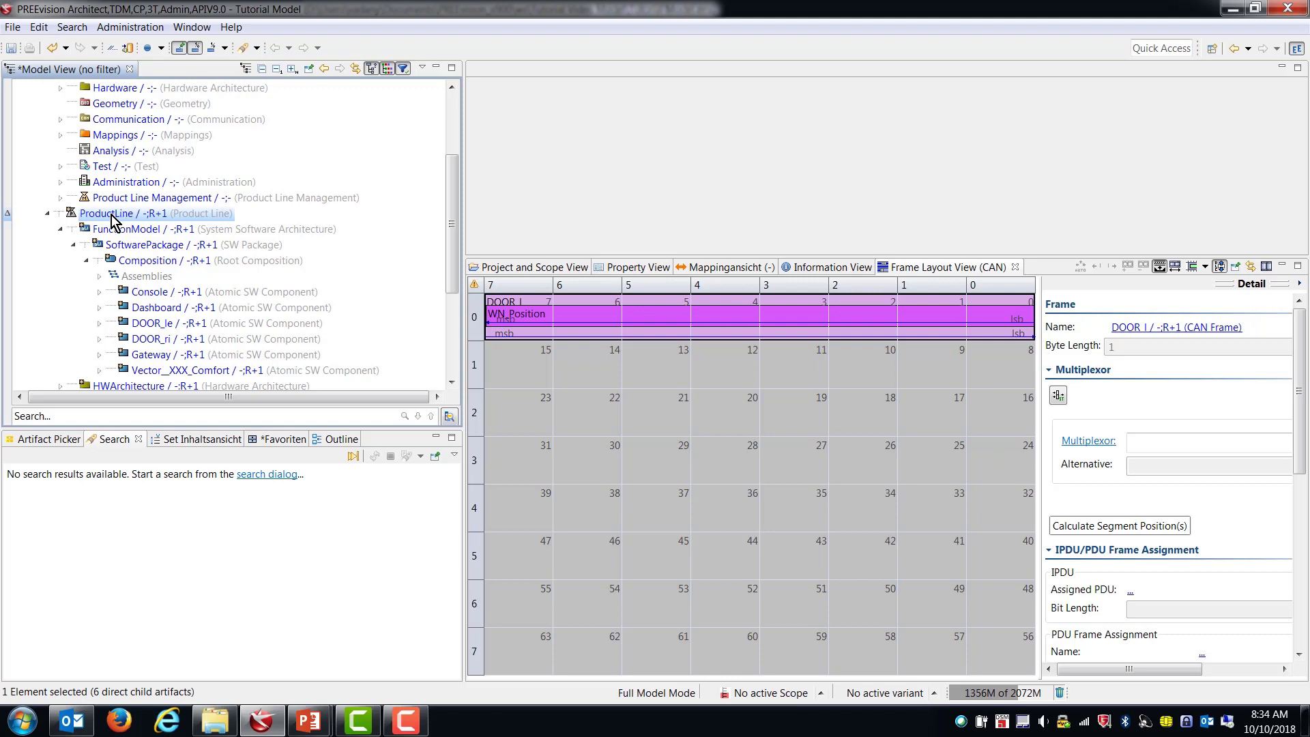
- Name the new product line 'DBC Import ProductLine' in its properties, then collapse the original Product Line
click(629, 269)
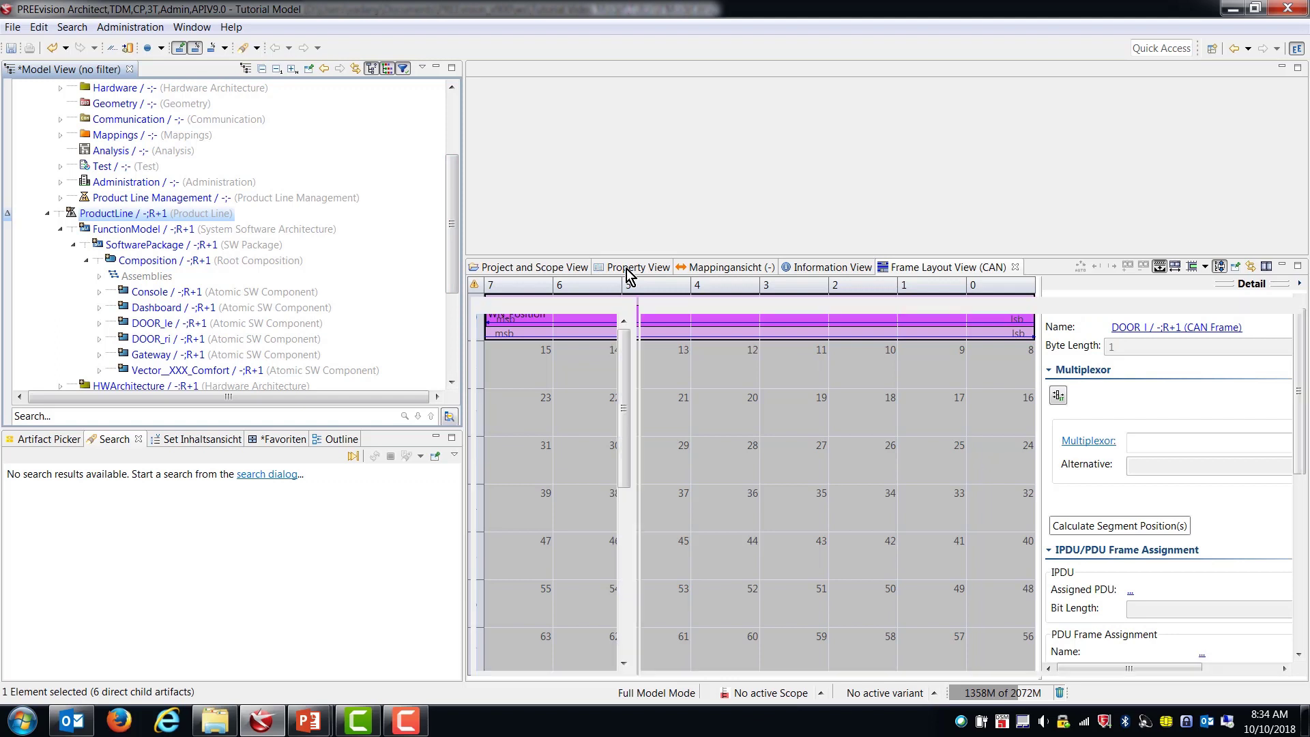
click(777, 371)
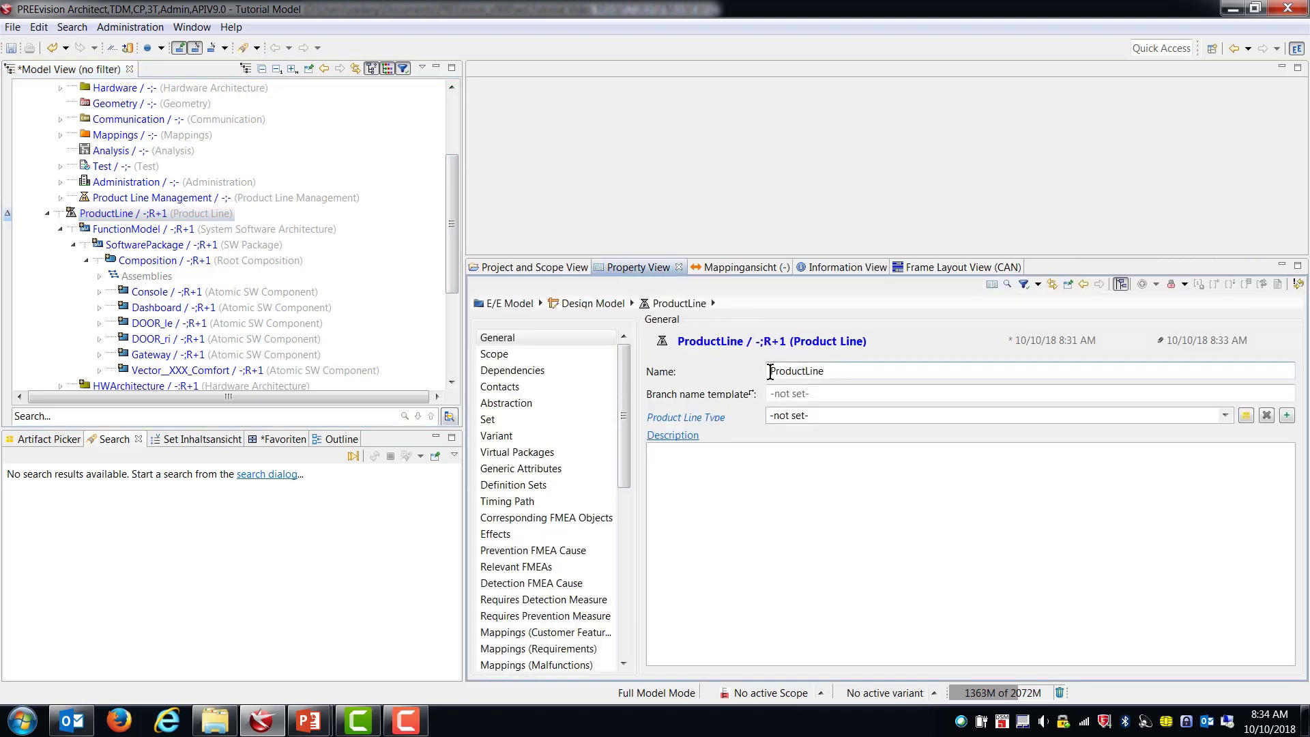
text(DBC Import)
key(Return)
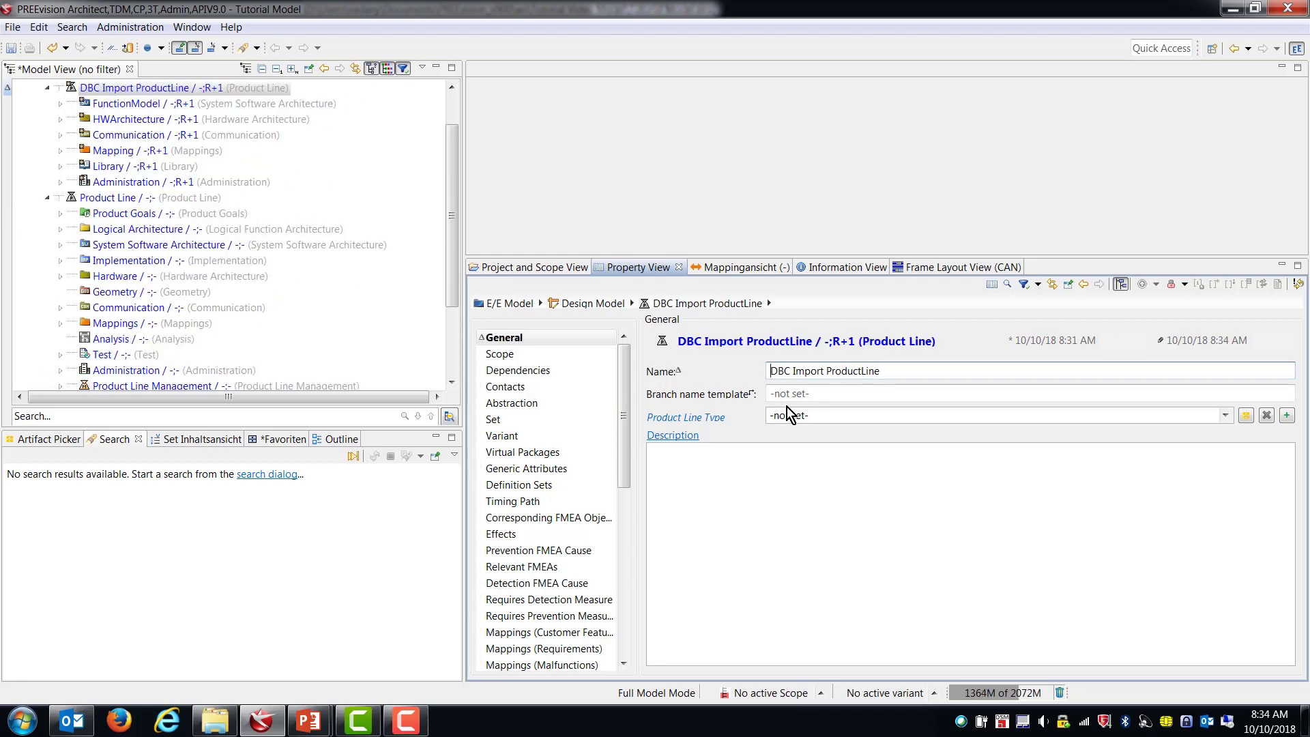
click(47, 197)
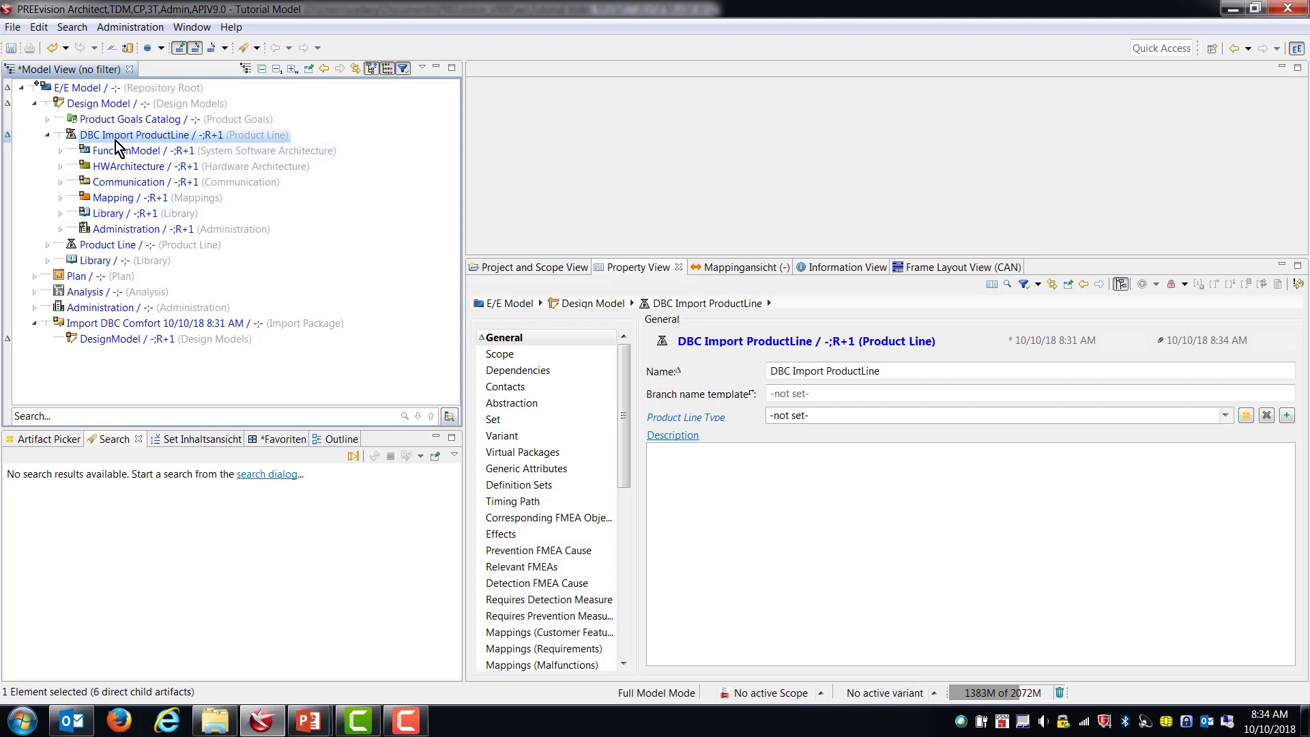
- Launch File > Import > DBC Import and set byte order to Motorola (Big Endian)
click(12, 28)
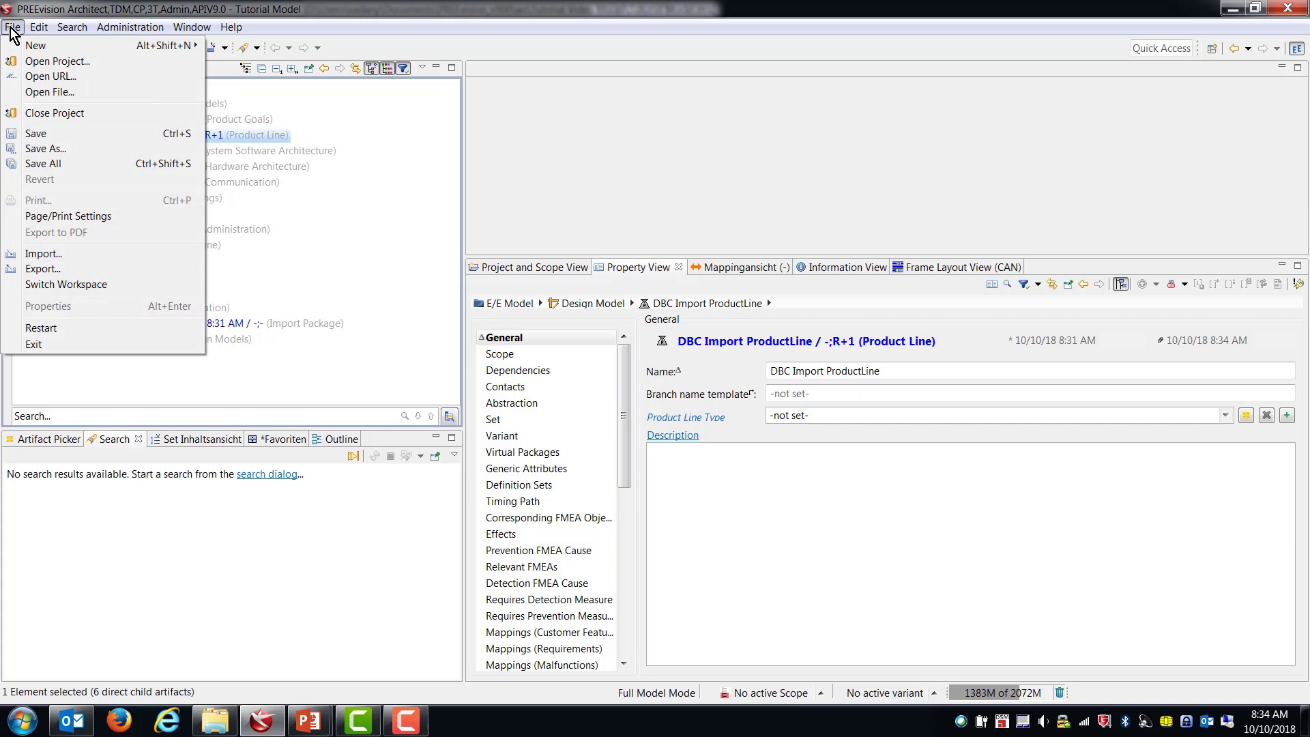
click(75, 257)
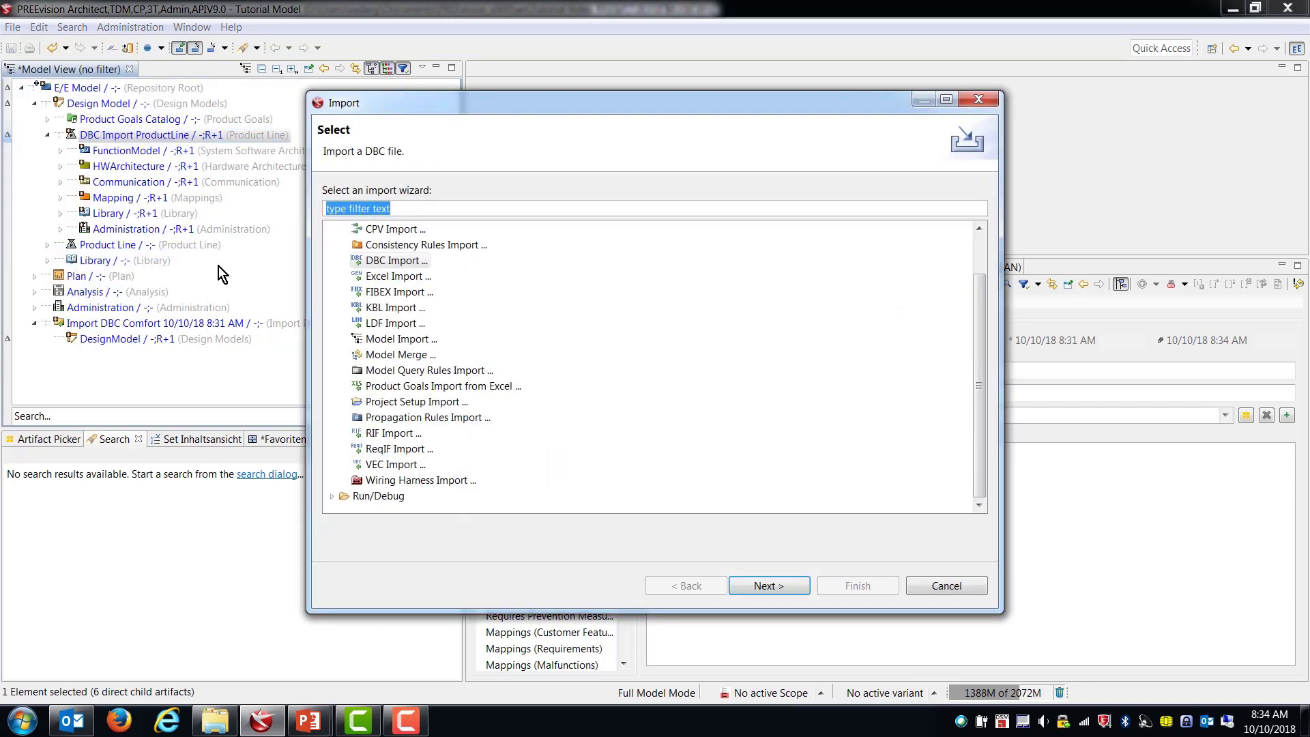
click(399, 263)
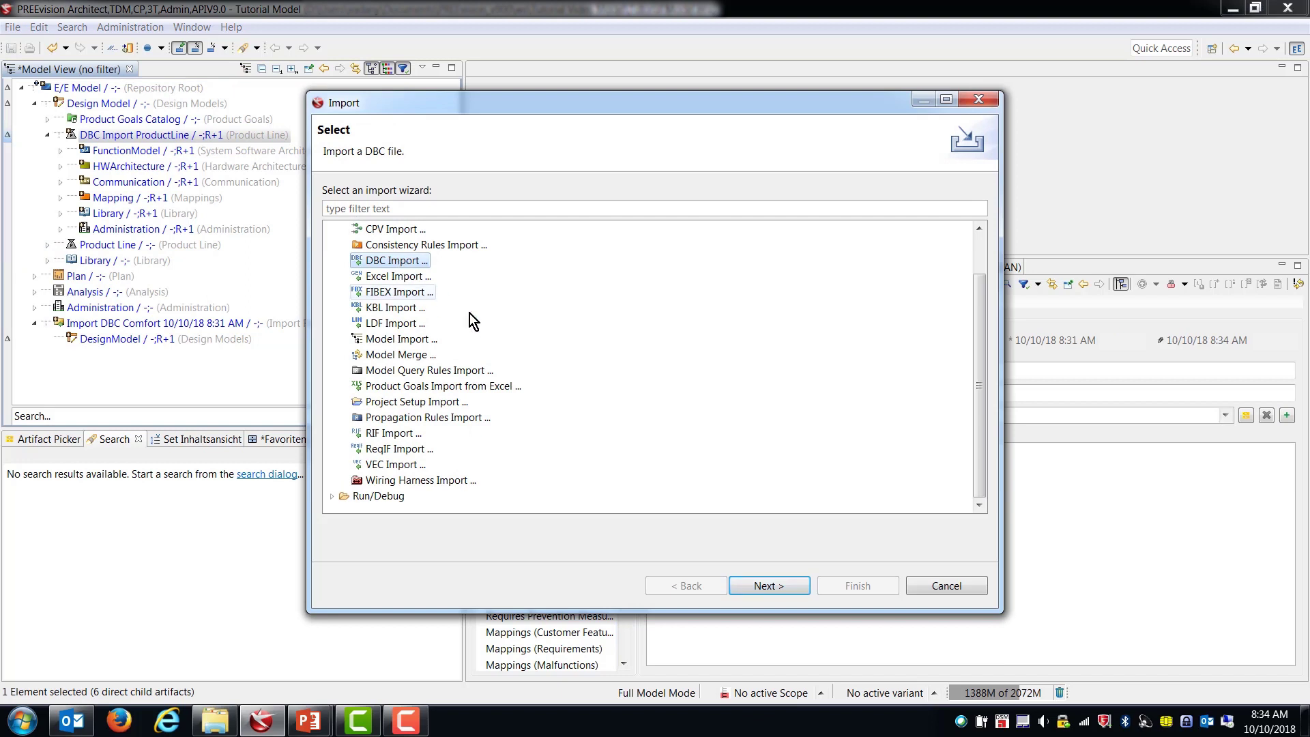
click(769, 585)
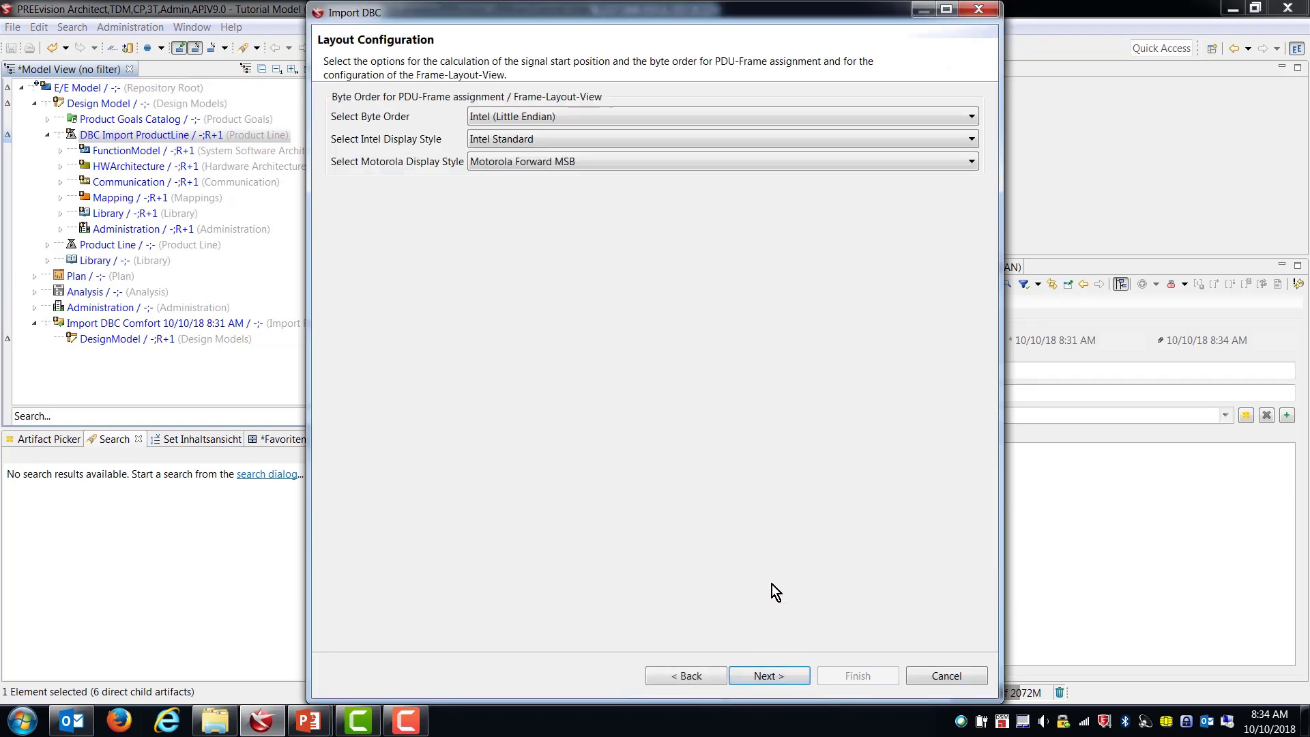
click(972, 117)
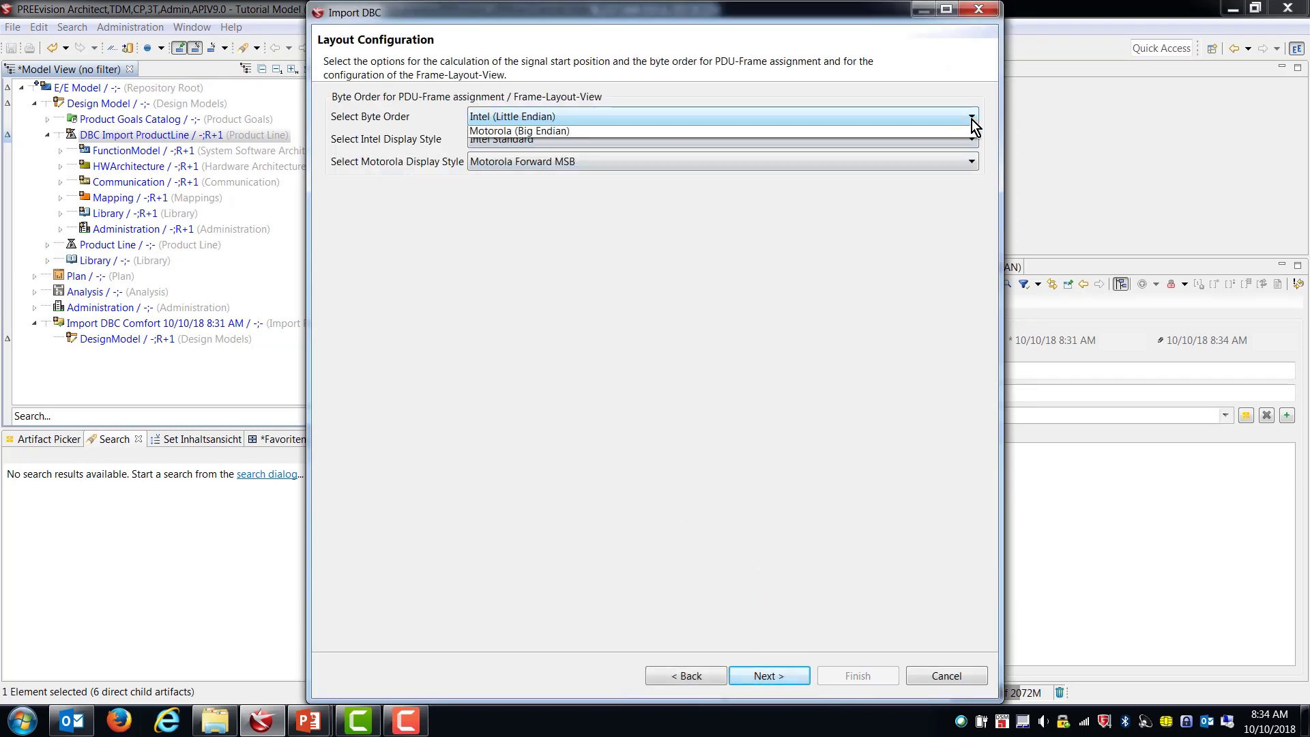
click(910, 162)
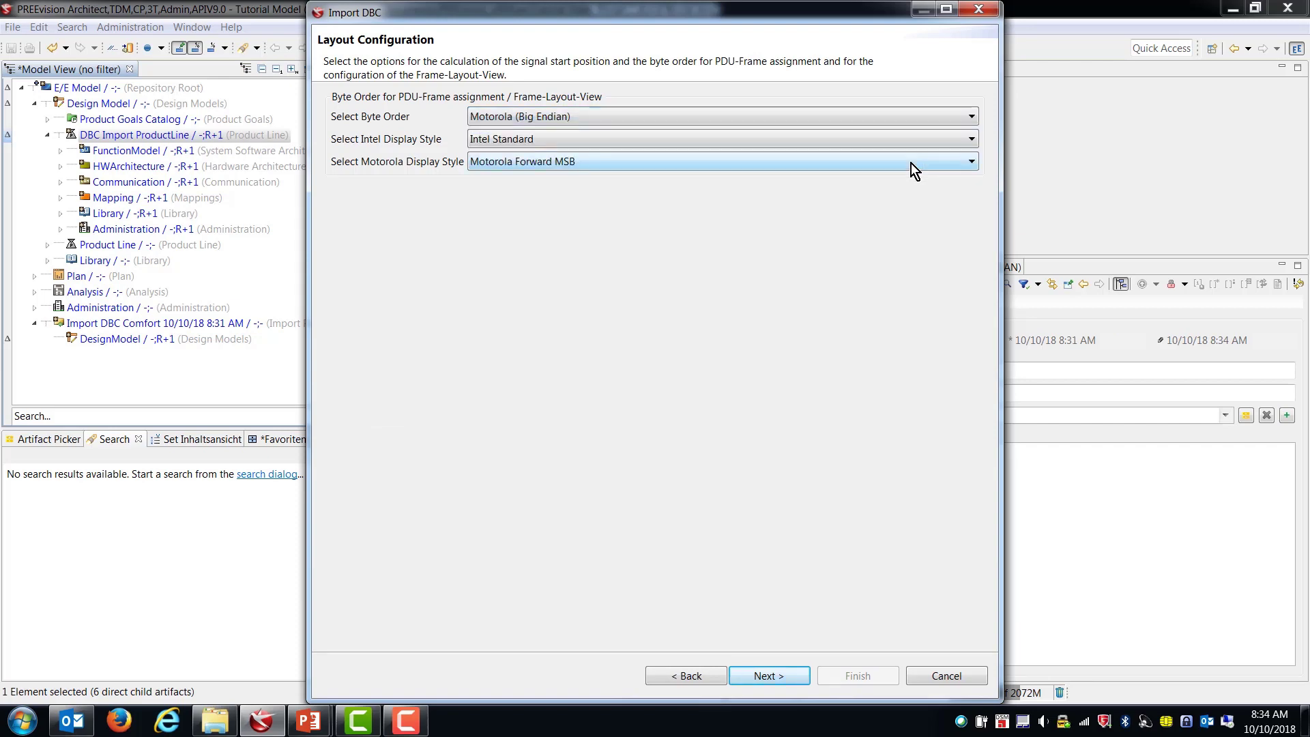
- Load PowerTrain.dbc as the DBC source file
click(789, 675)
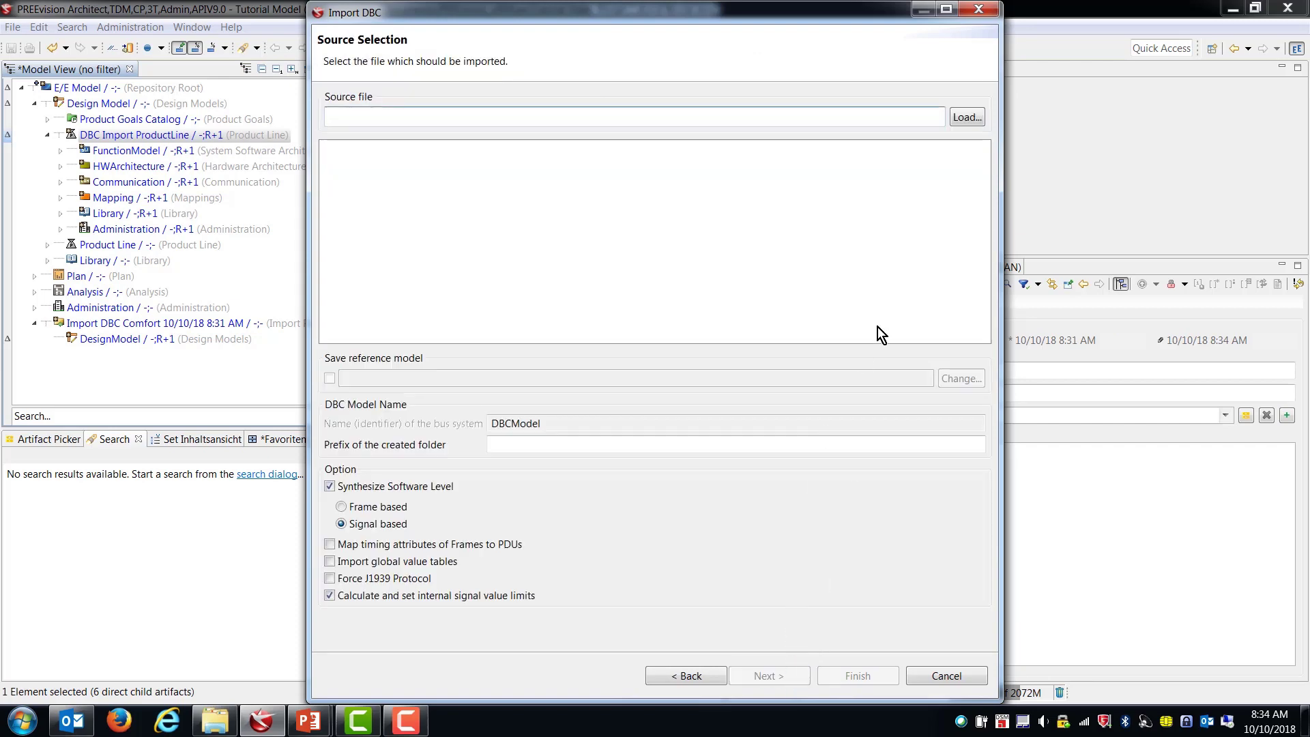
click(975, 120)
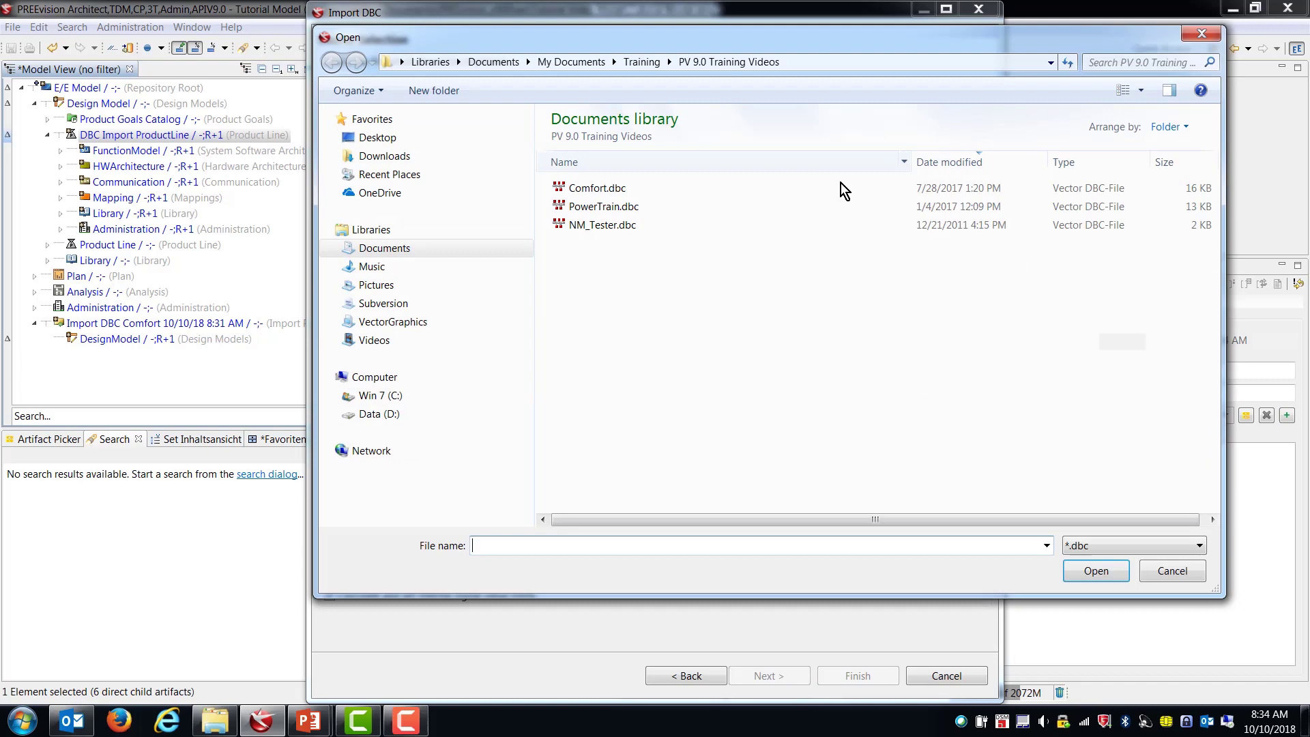
click(640, 204)
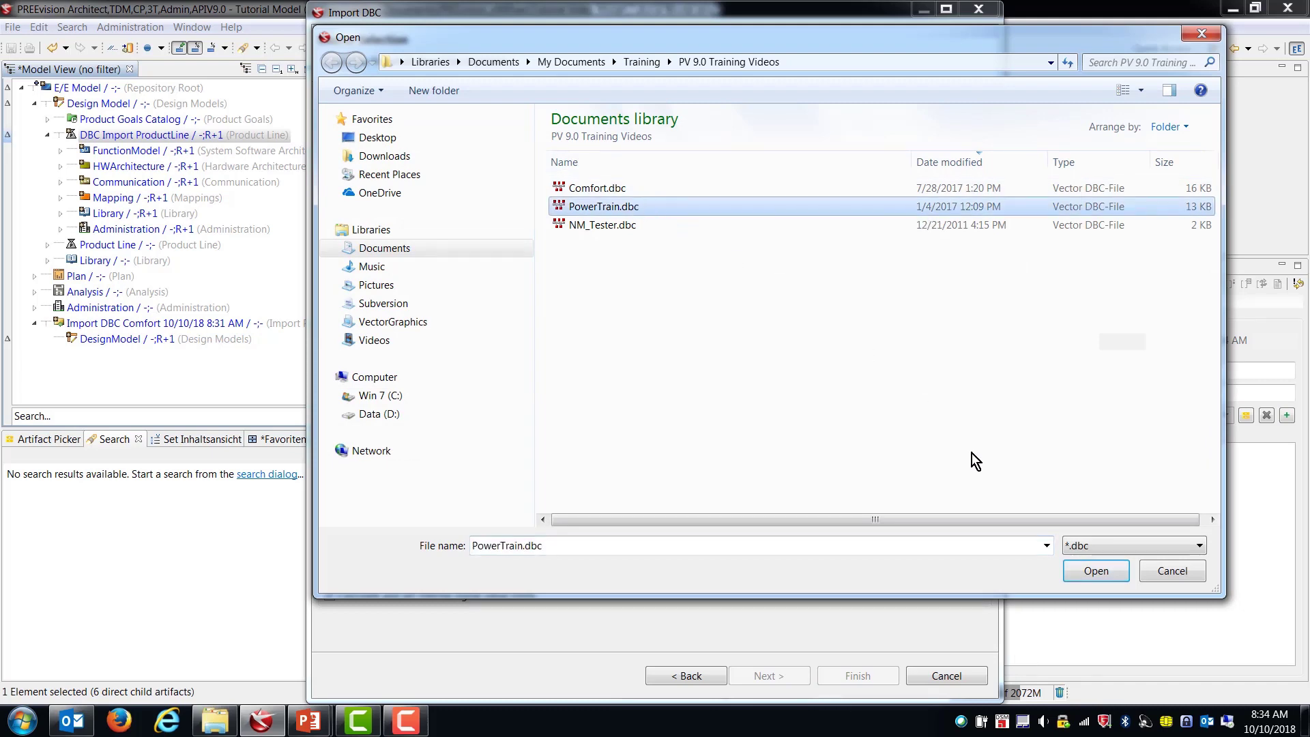
click(1103, 575)
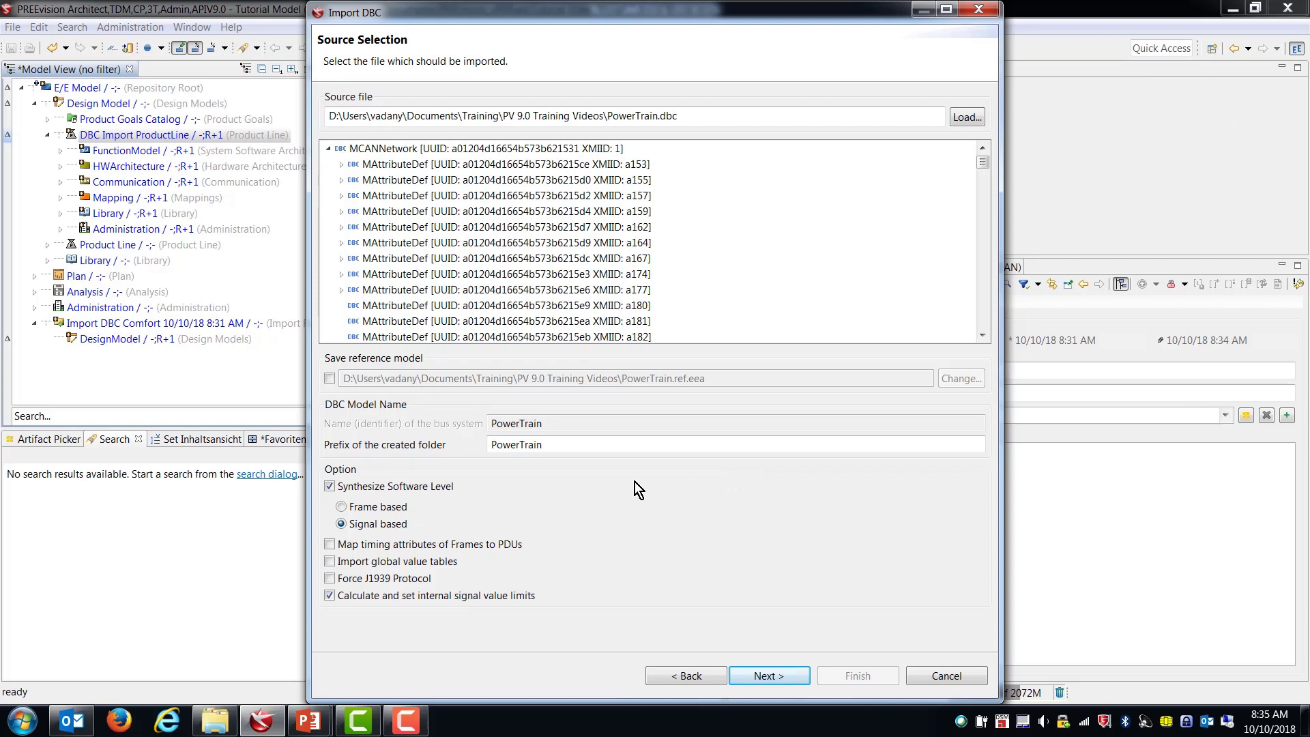
- Clear the PowerTrain folder prefix and enable mapping frame timing attributes to PDUs
drag(590, 446, 472, 448)
key(Delete)
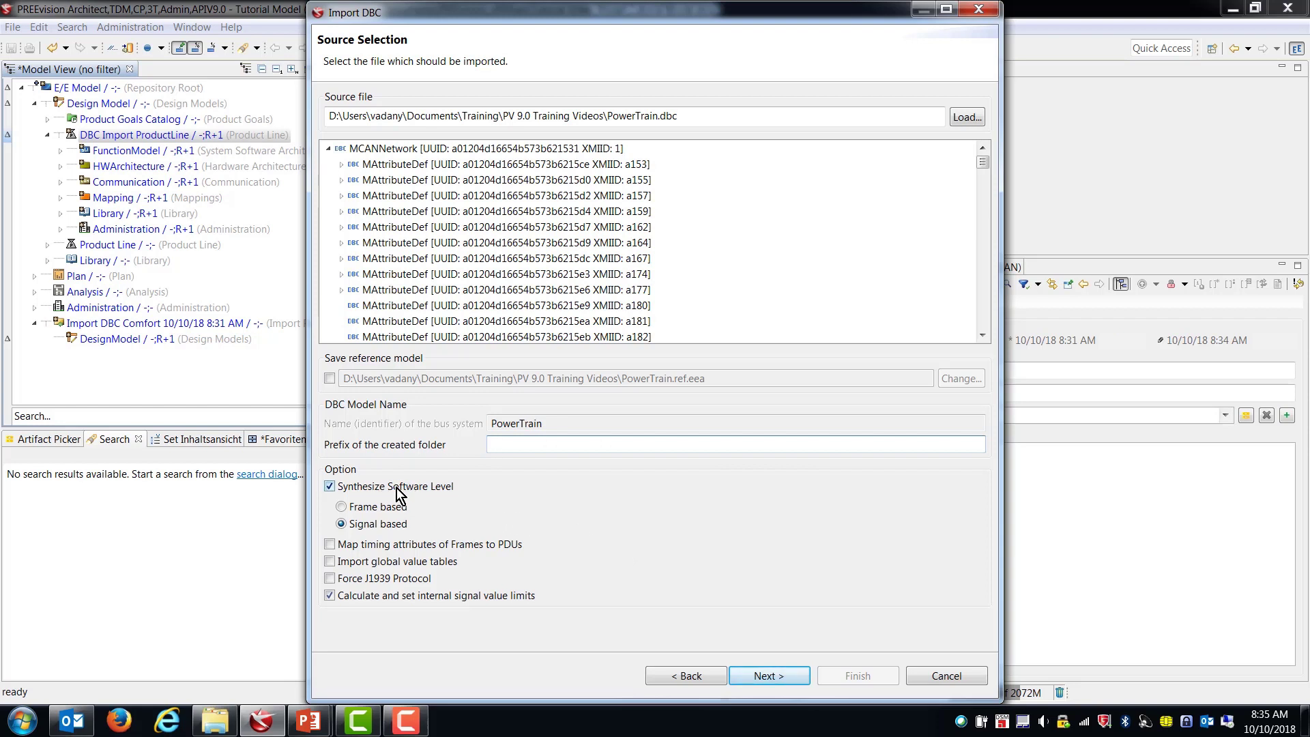
click(414, 544)
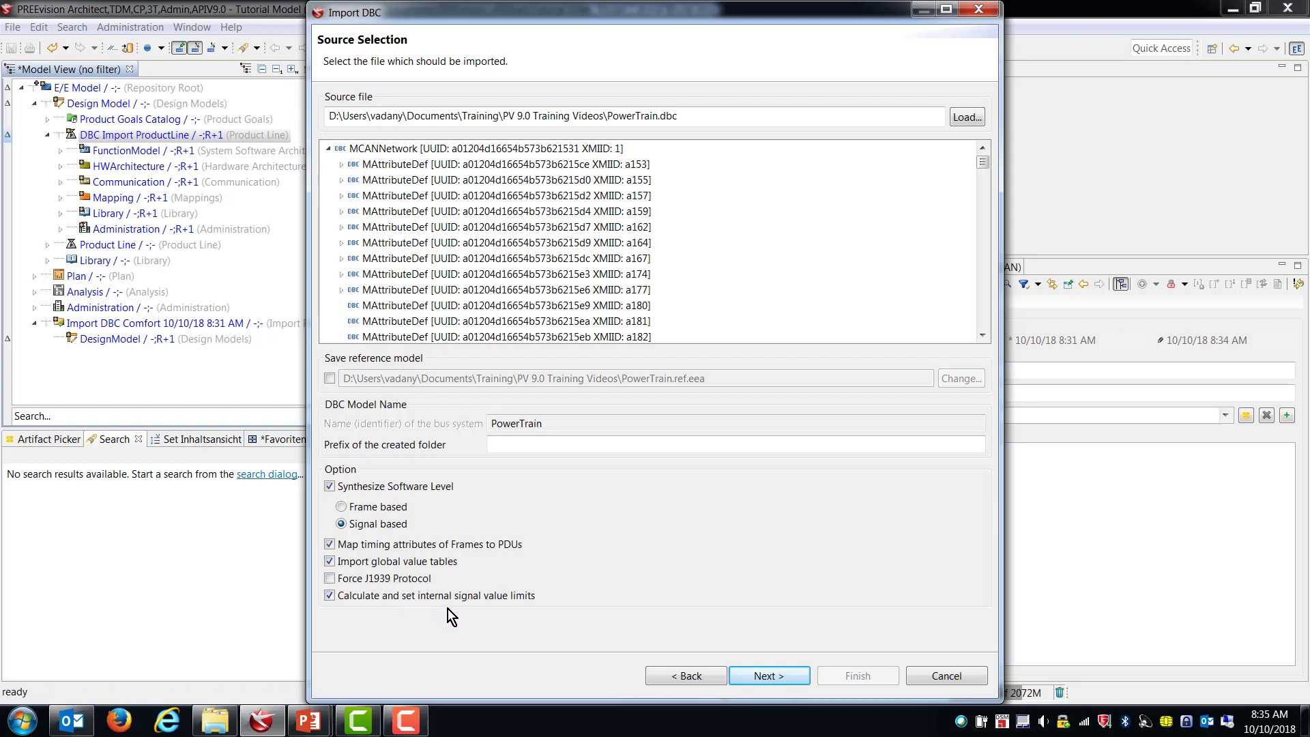
click(783, 676)
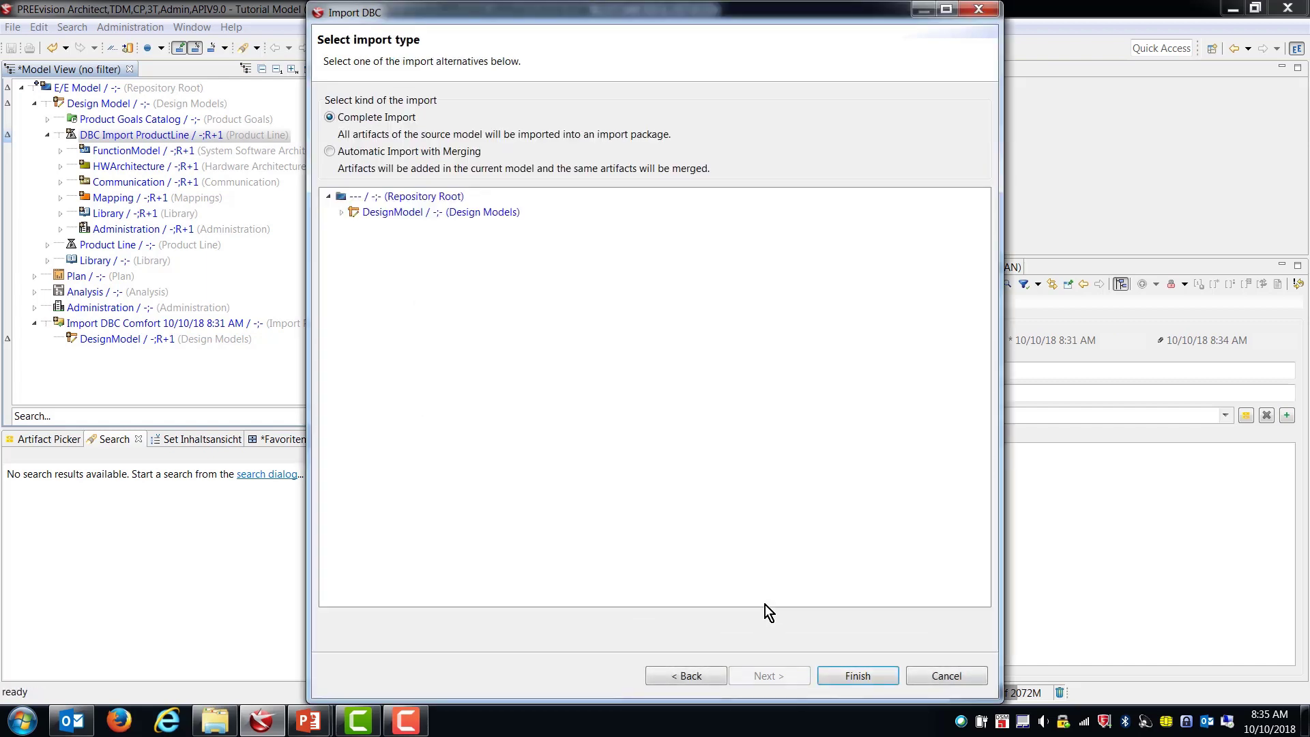
- Select Automatic Import with Merging and go on to the Select Target Packages page
click(331, 152)
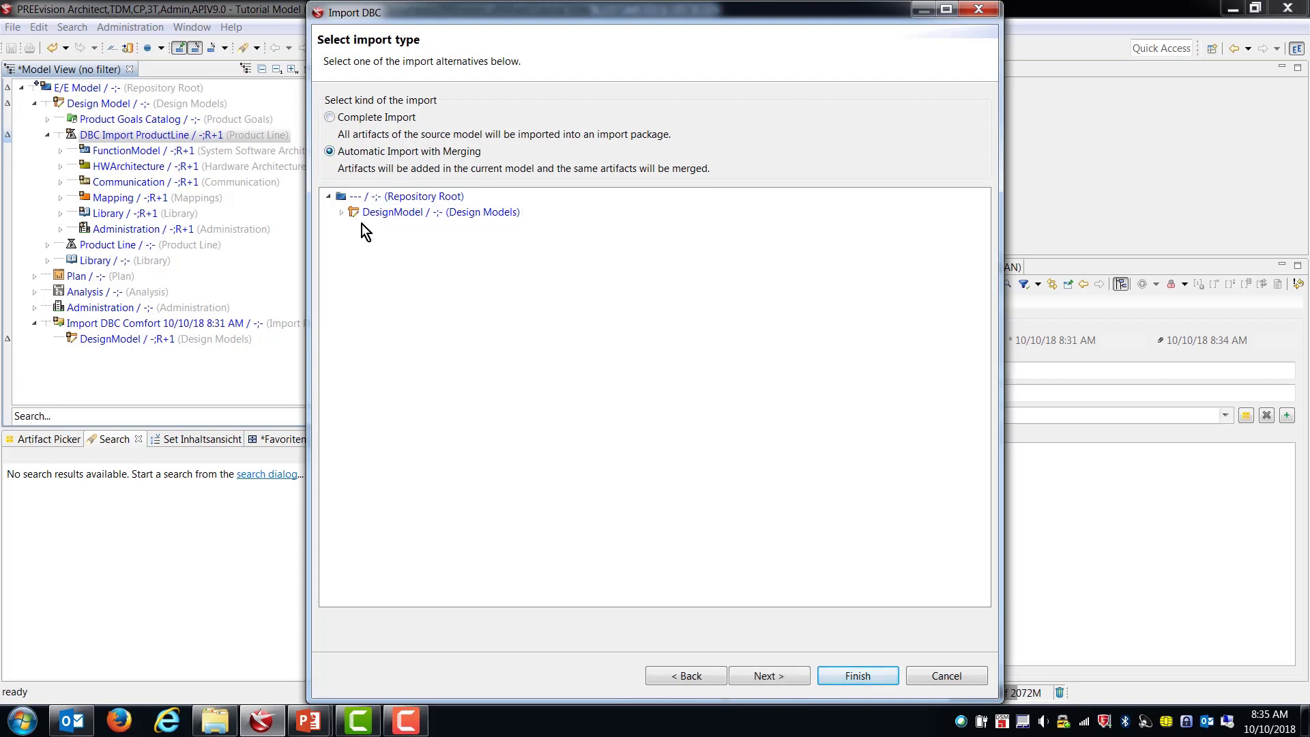
click(764, 676)
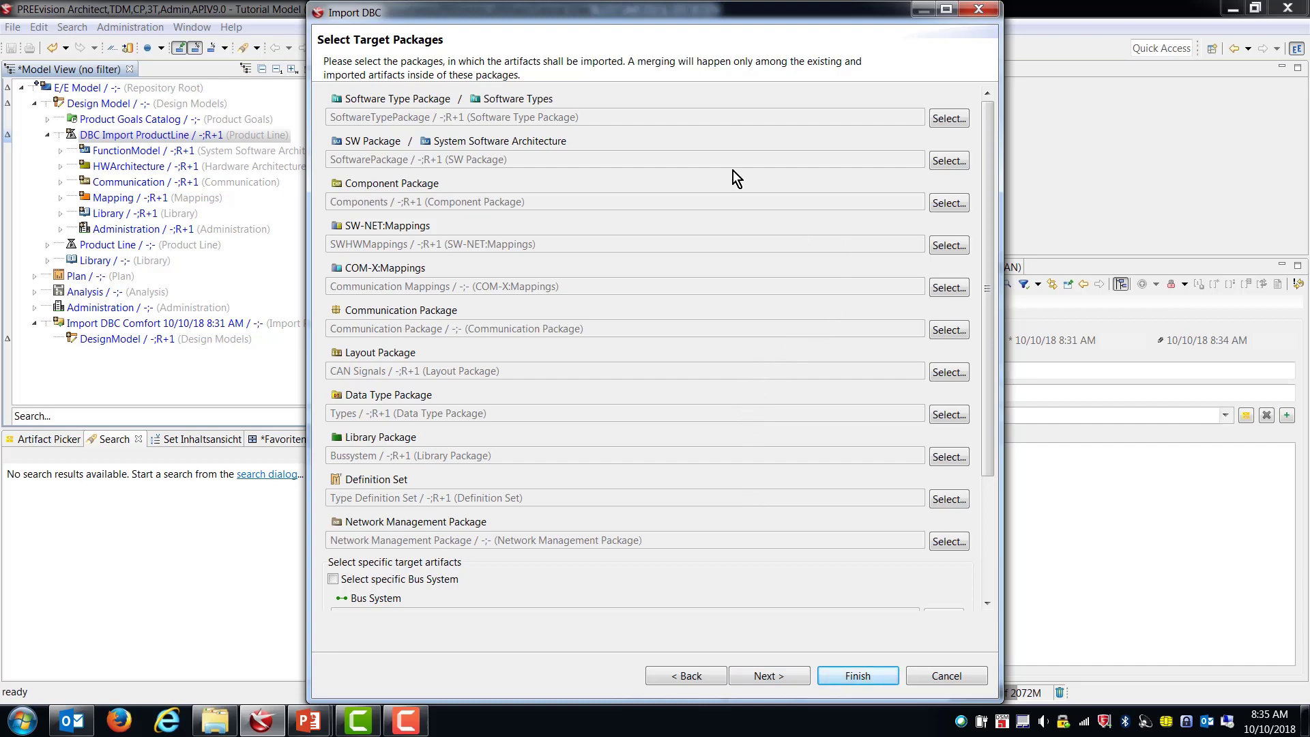
- Target SoftwareTypePackage, SoftwarePackage, Components and SWHWMappings from DBC Import ProductLine
click(949, 119)
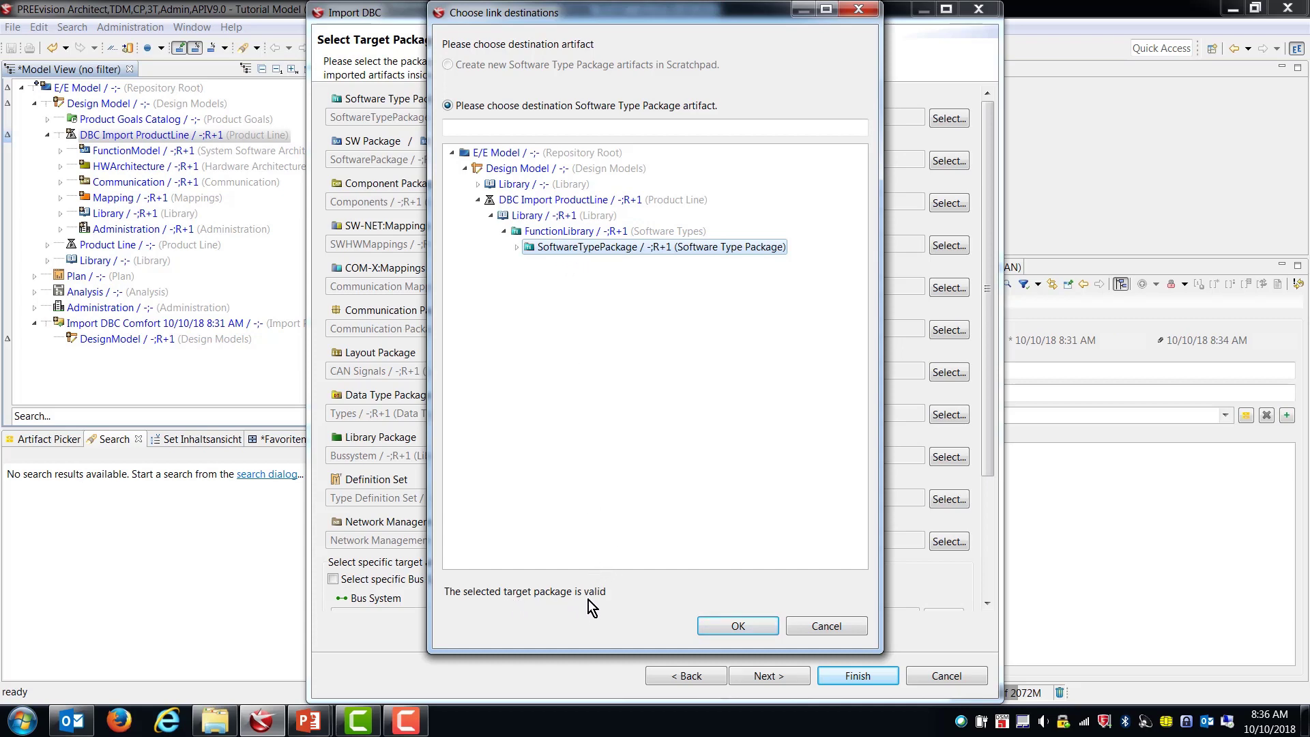
click(738, 626)
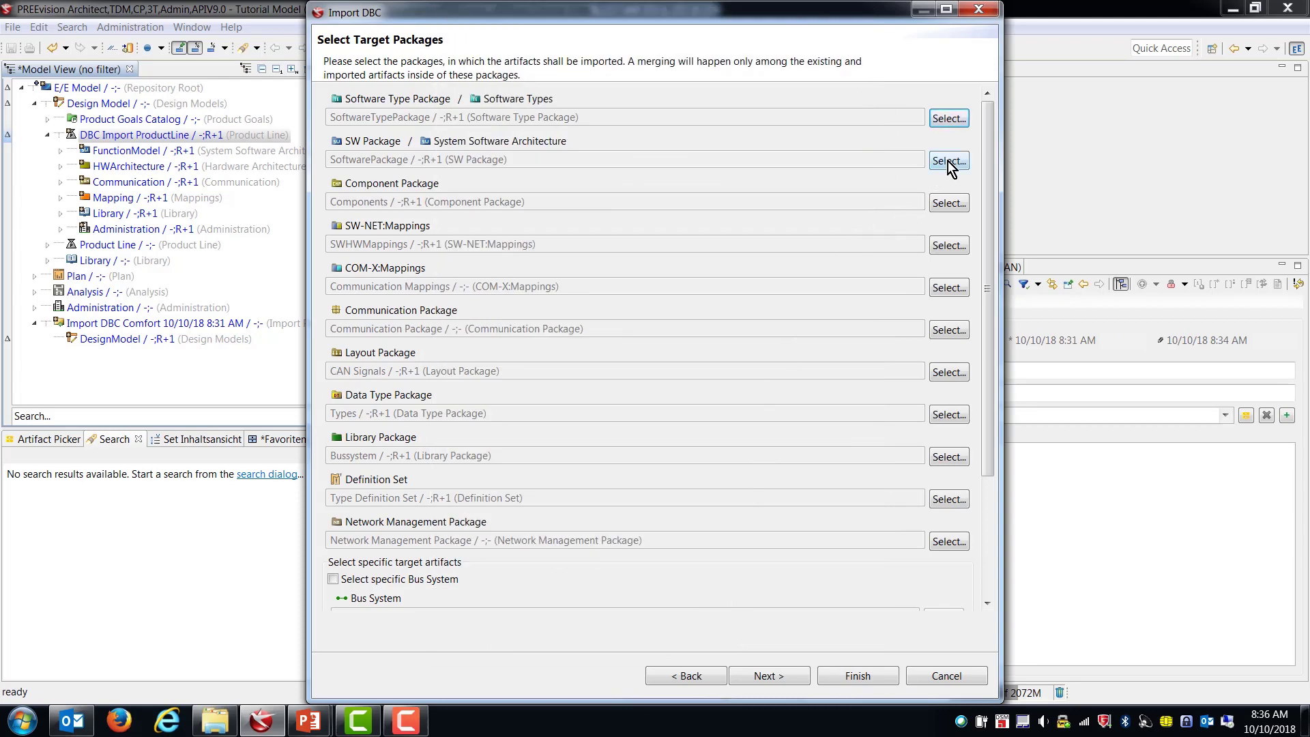
click(948, 161)
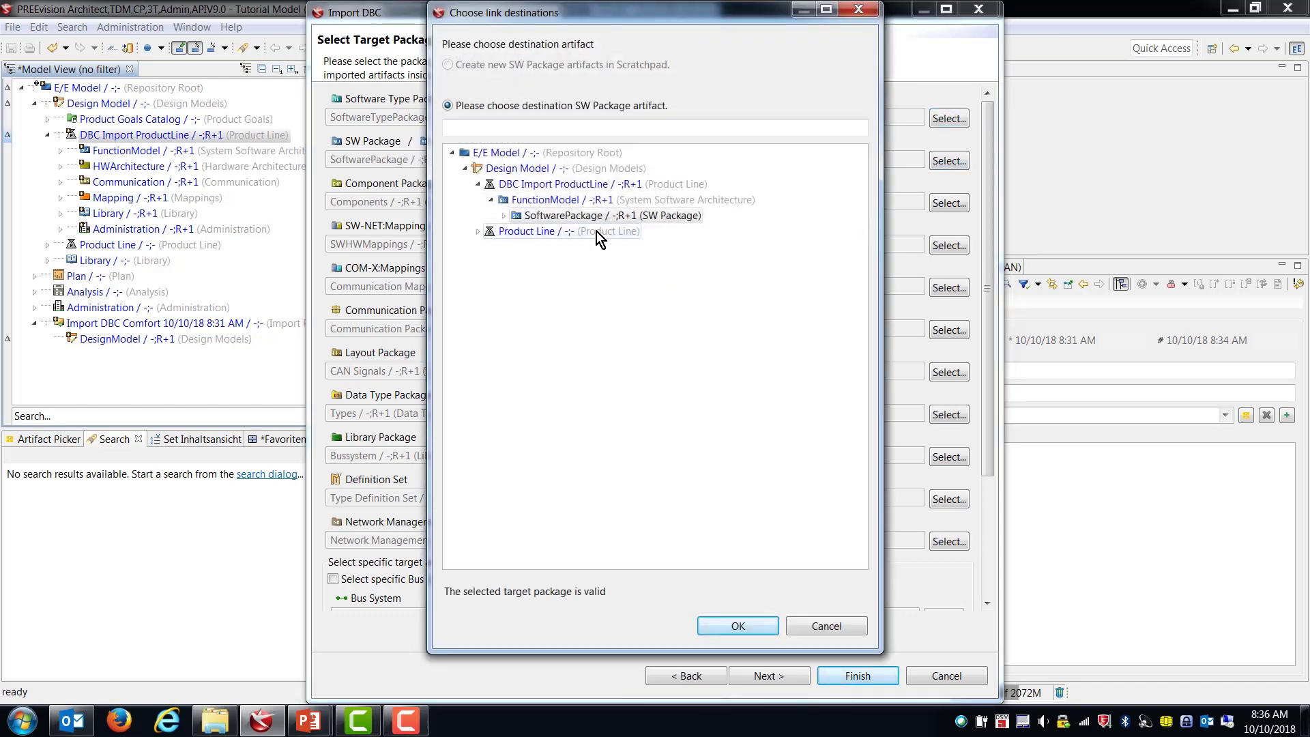
click(556, 216)
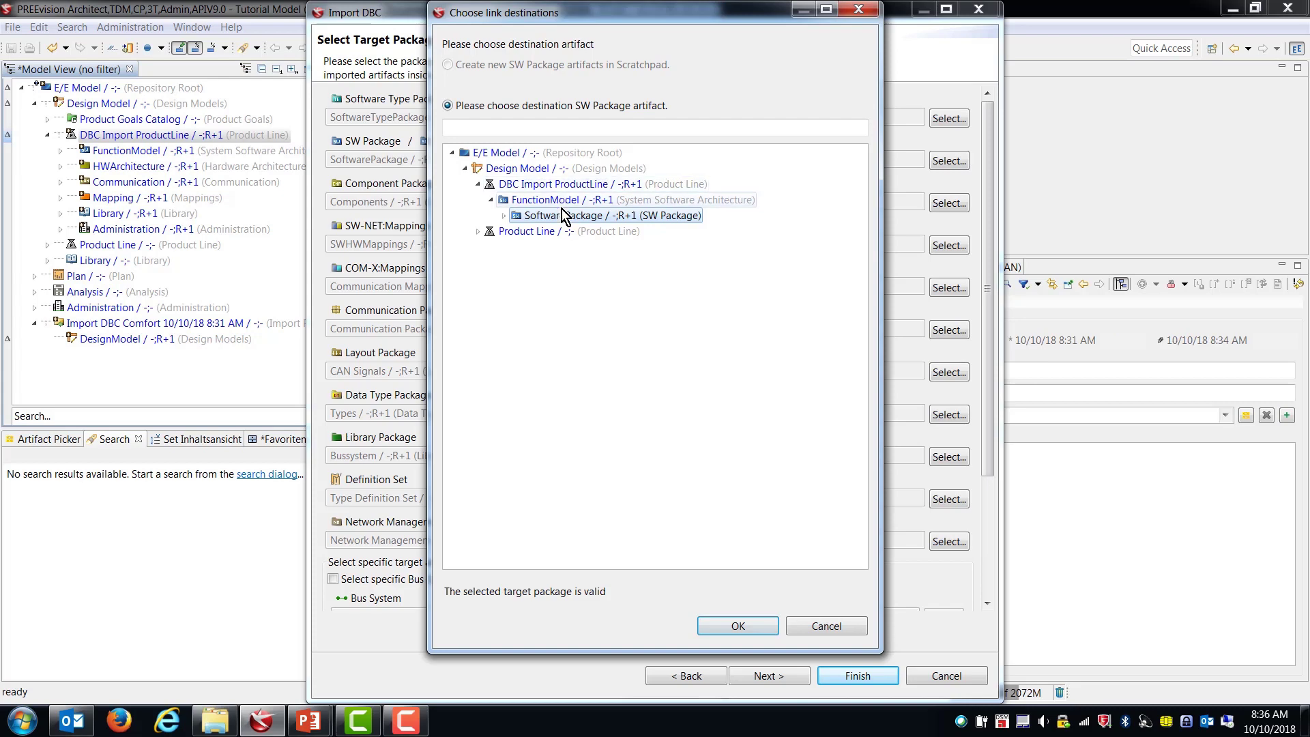
click(739, 628)
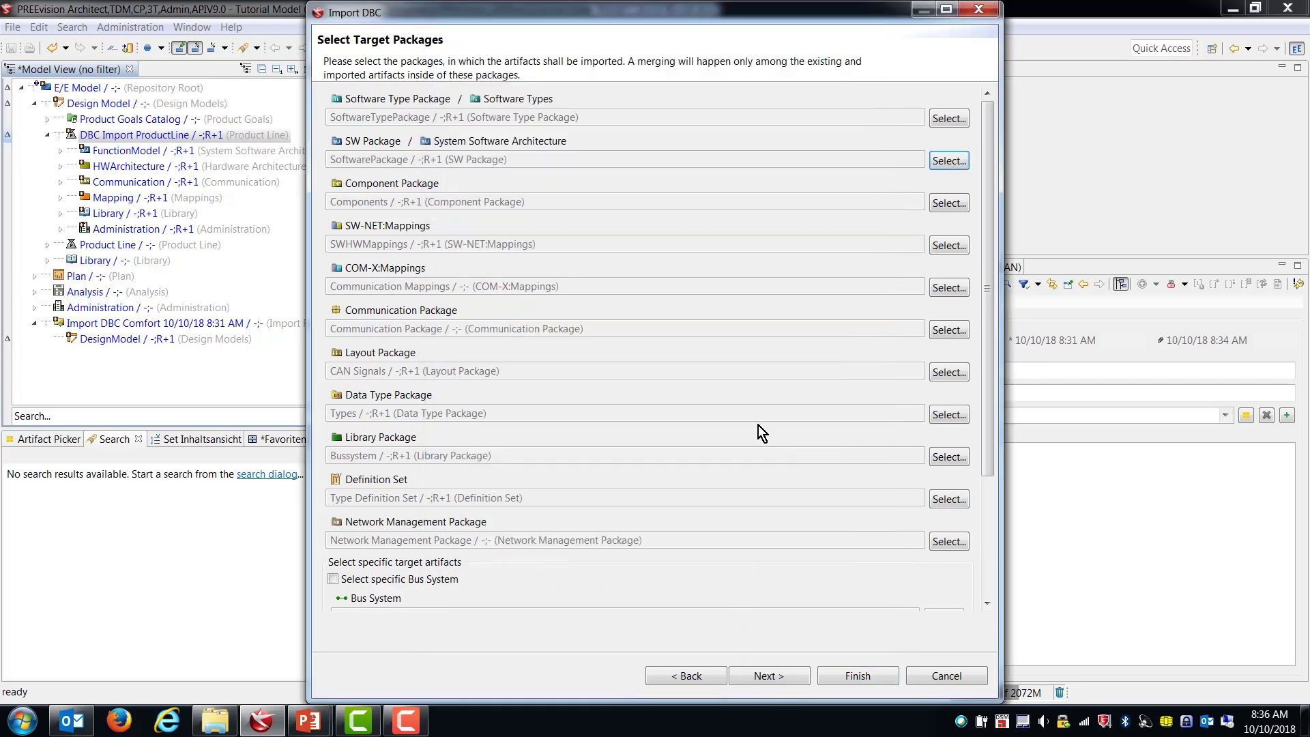
click(947, 203)
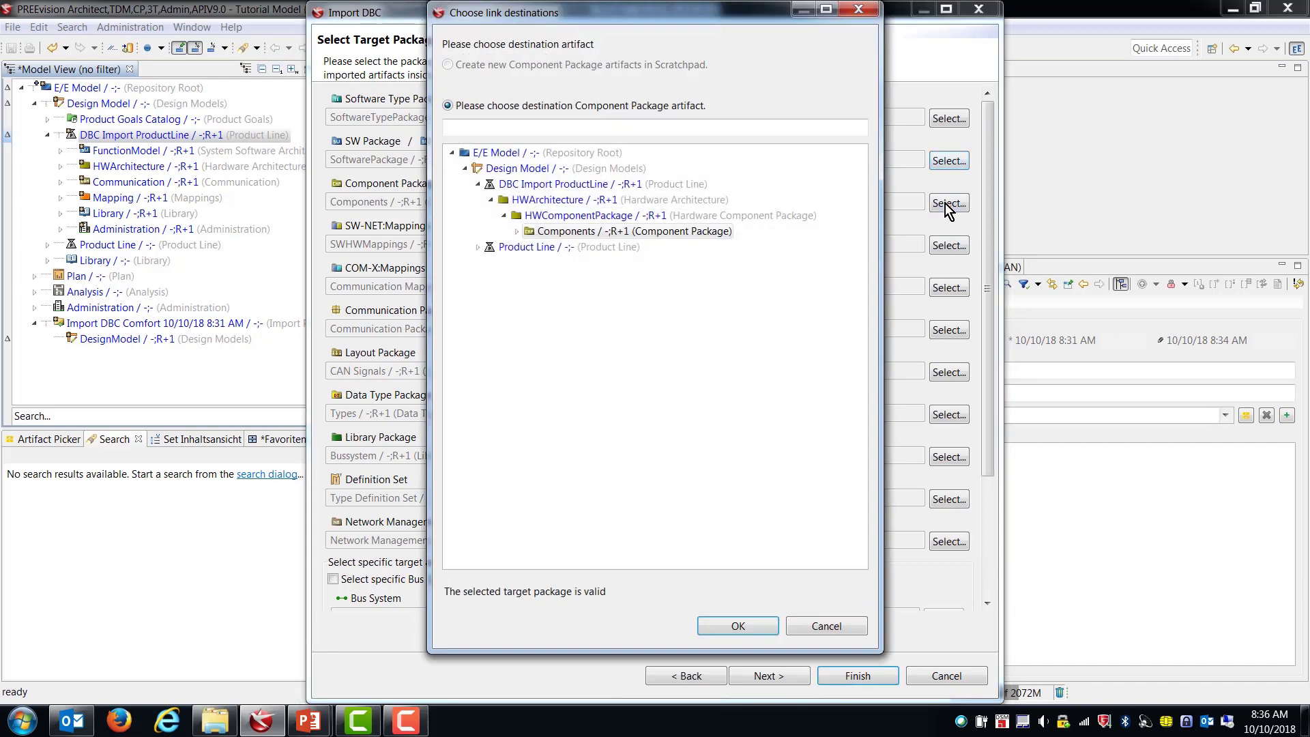
click(598, 234)
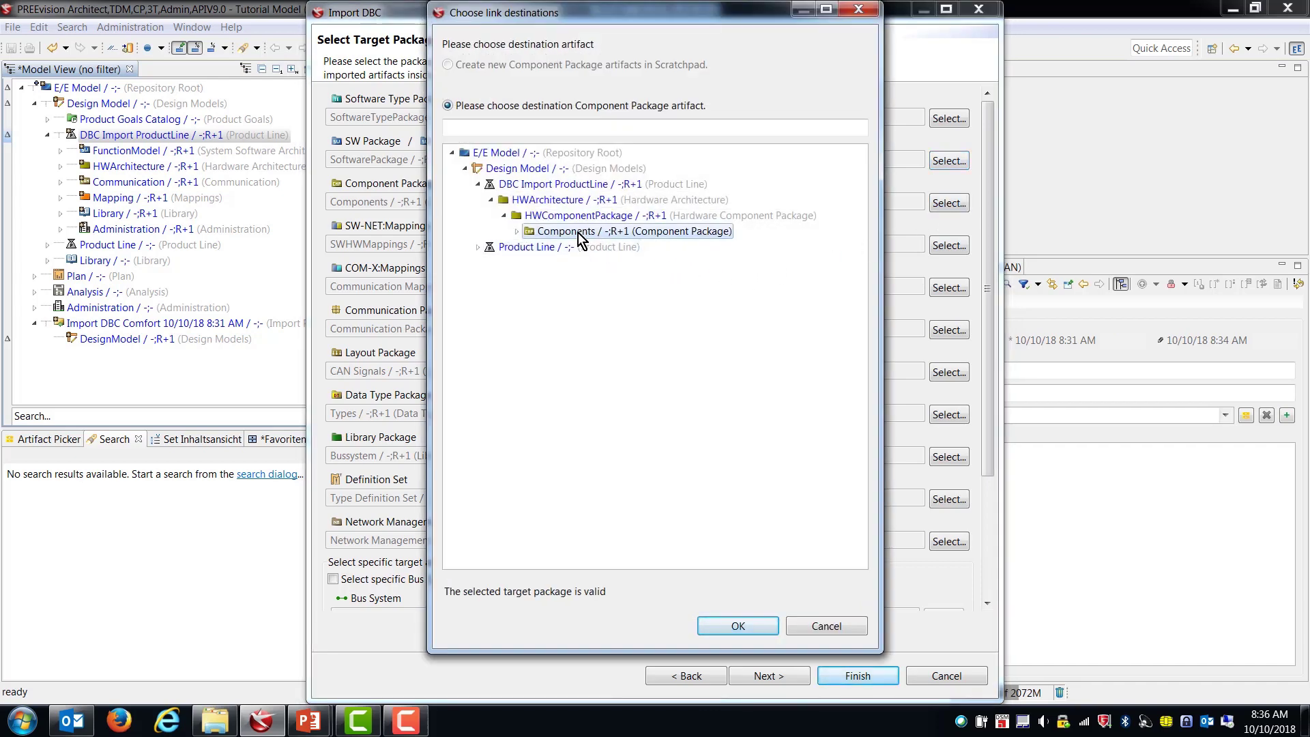
click(747, 622)
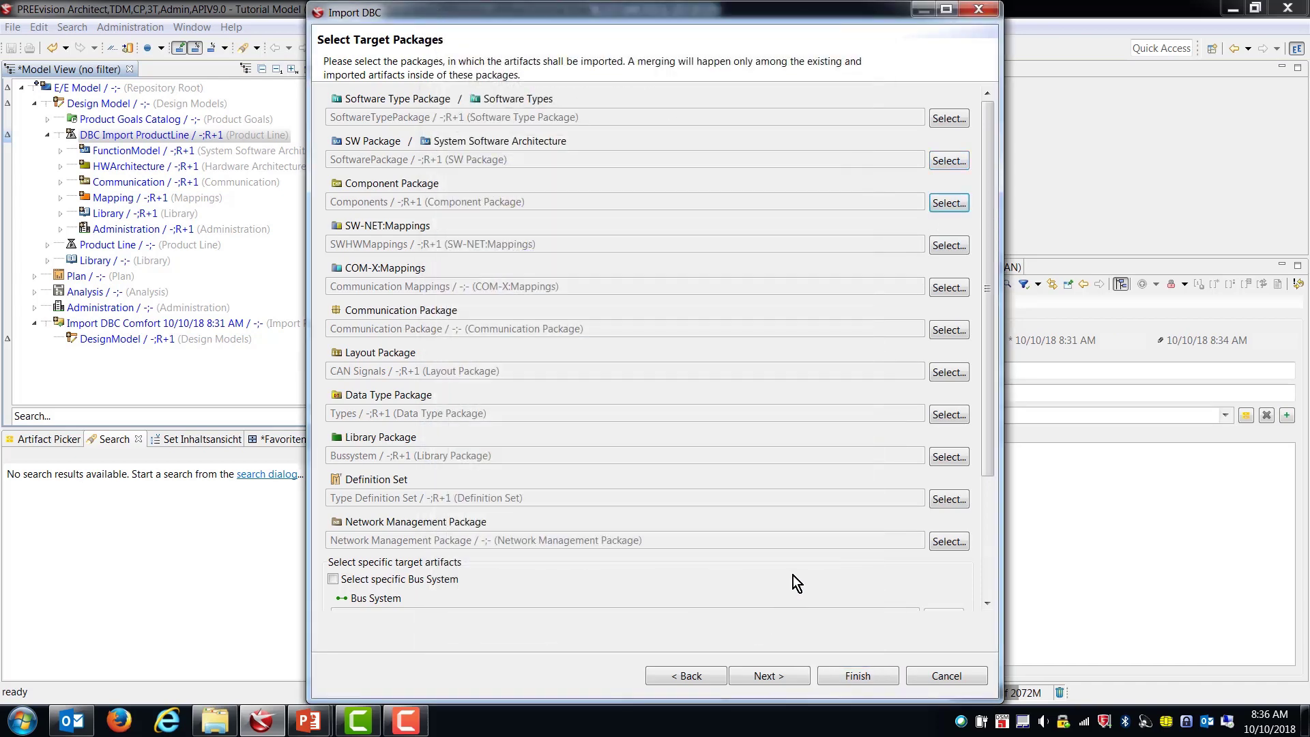
click(952, 245)
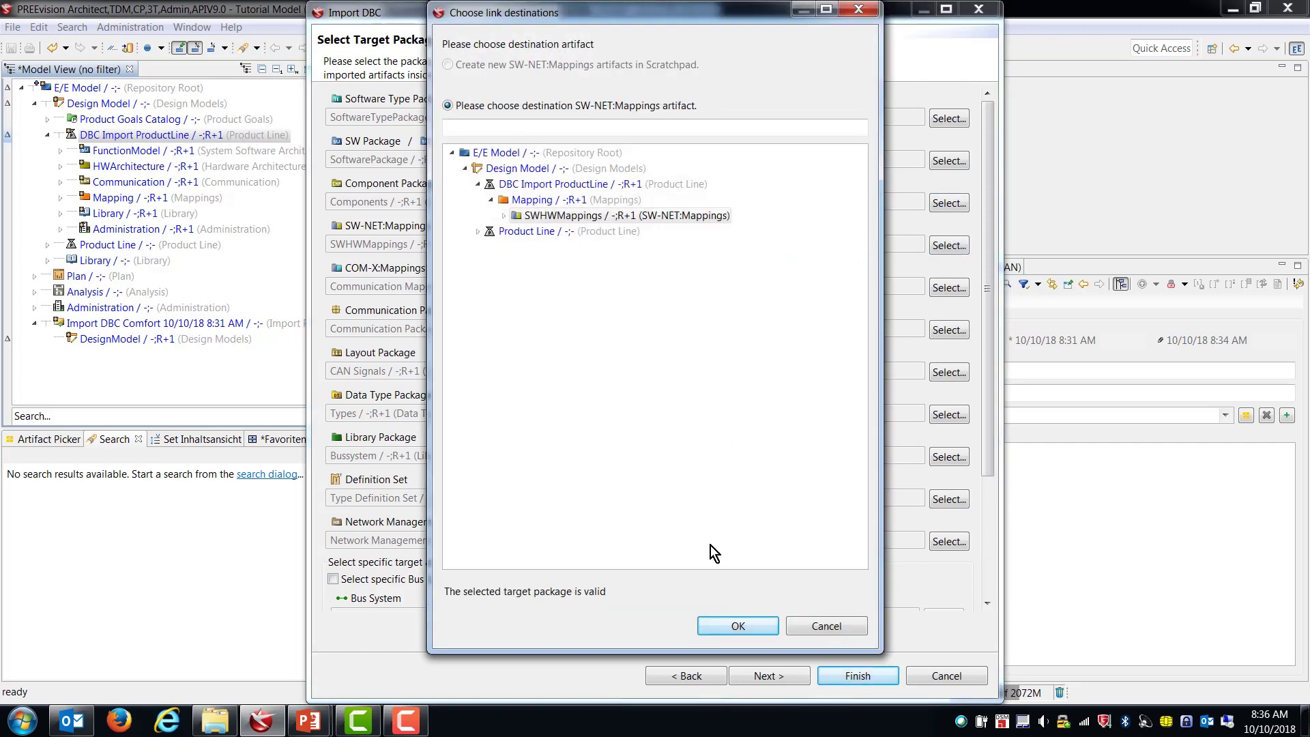
click(723, 622)
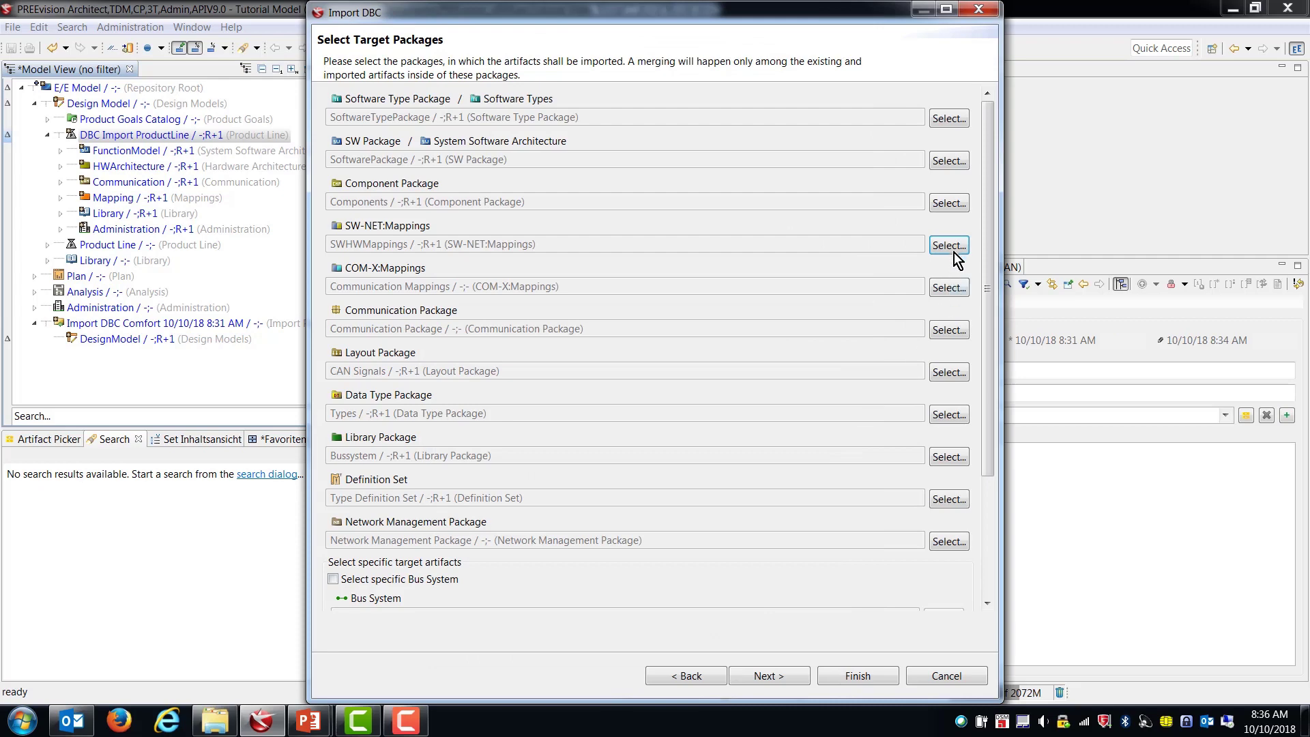
- Set the COM-X:Mappings target to SWTypeCommunicationMappings inside DBC Import ProductLine's Mapping package
click(950, 287)
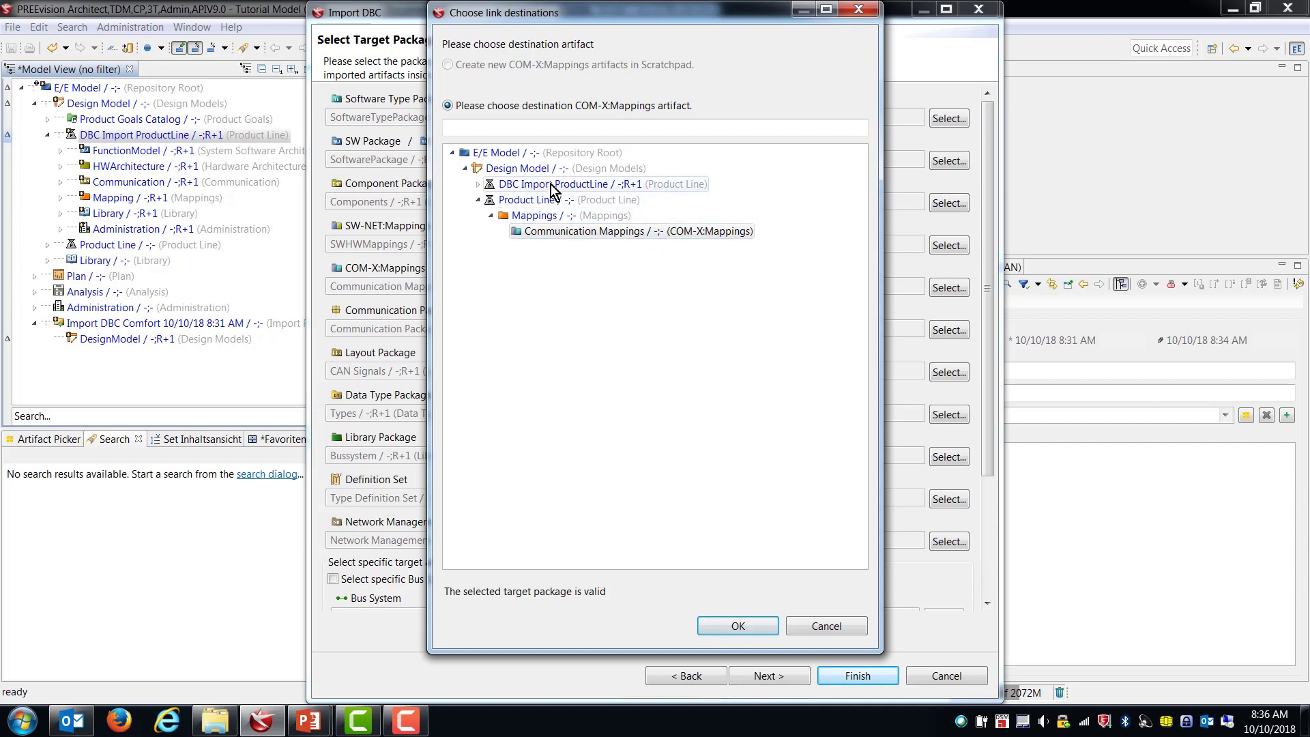
click(478, 184)
click(505, 200)
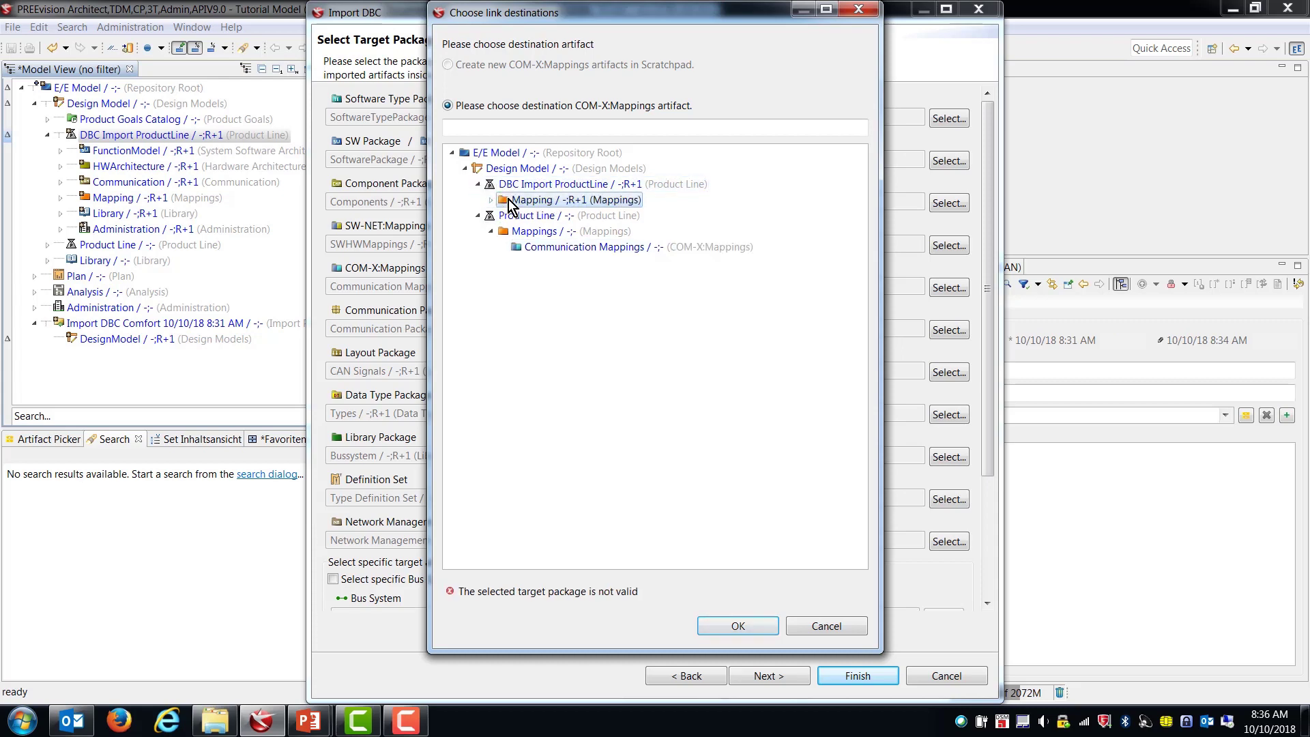
click(491, 200)
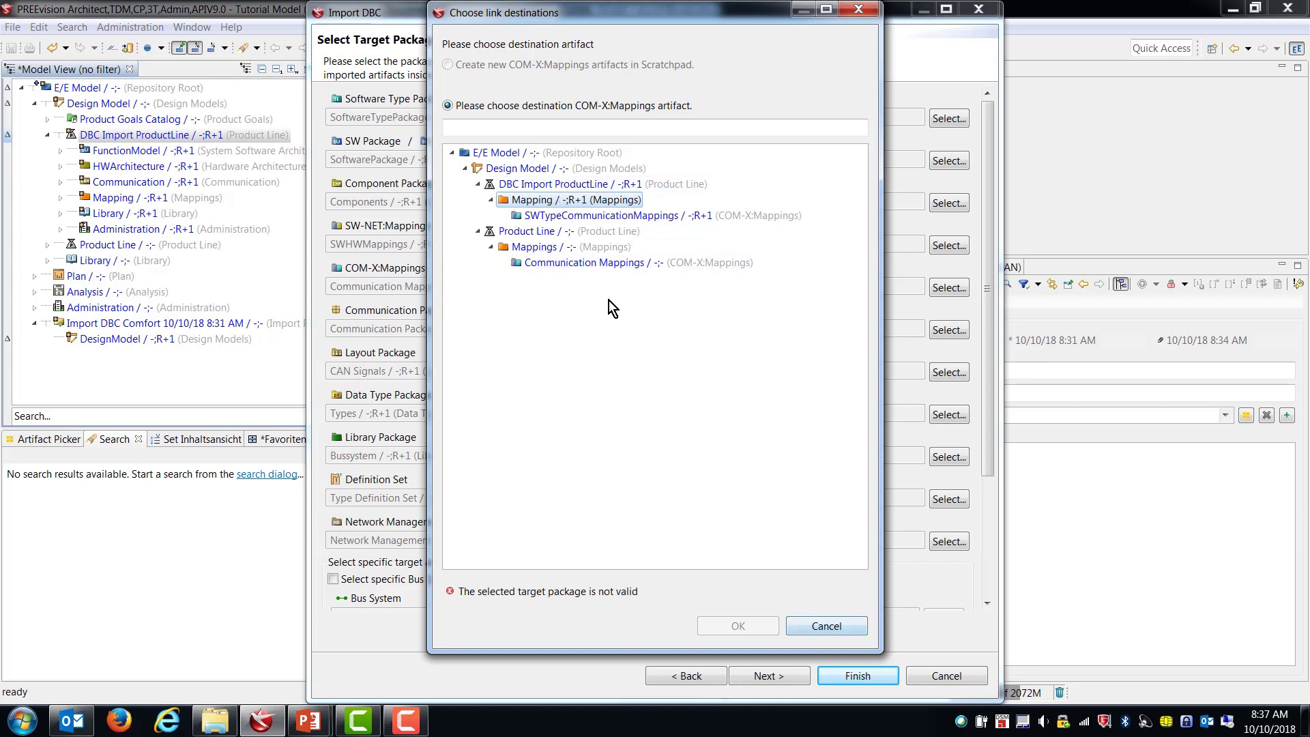
click(571, 217)
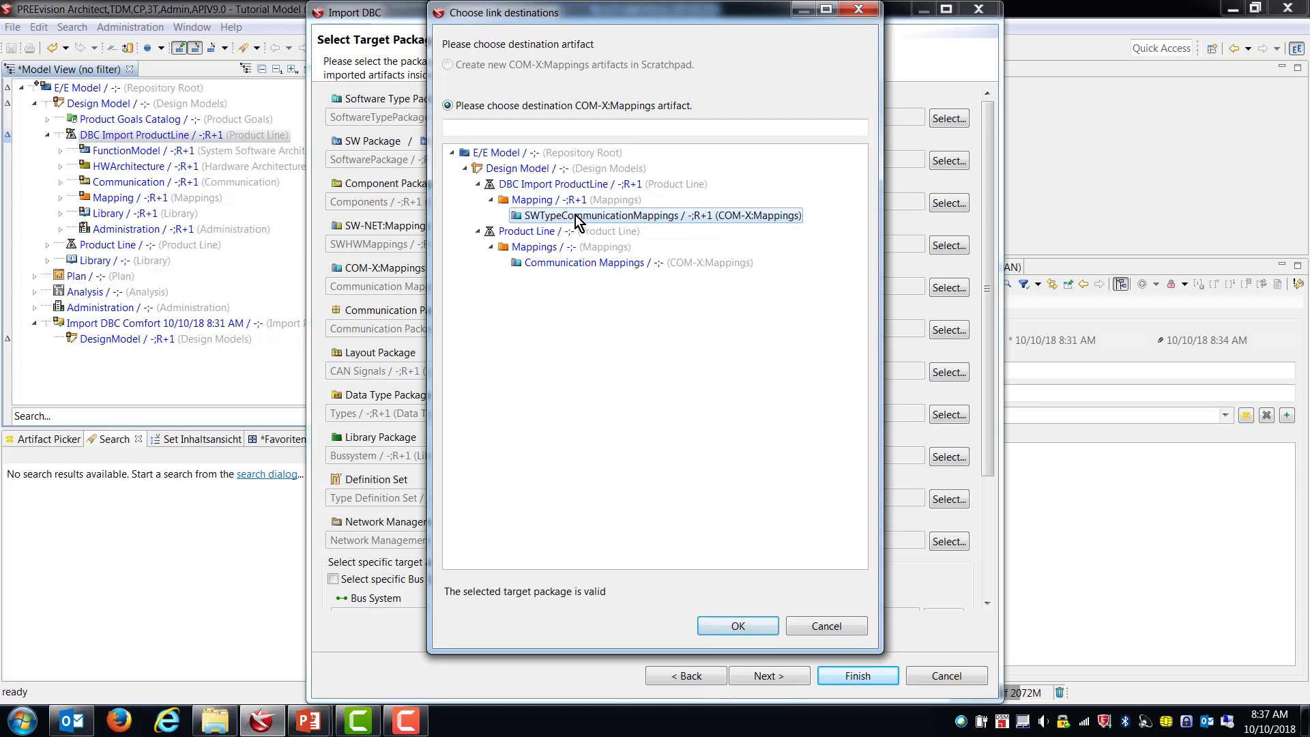
click(741, 626)
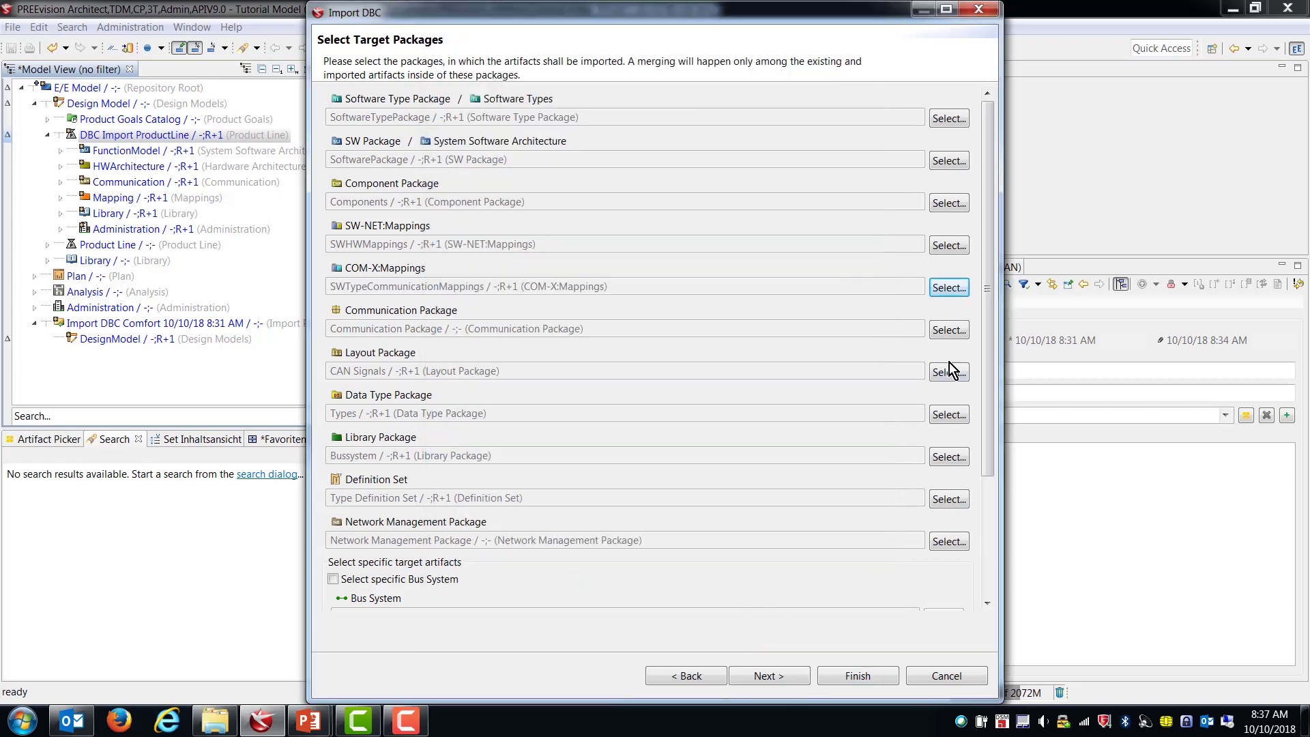
- Set the Communication Package and Layout targets to DBC Import ProductLine's Communication Package and Layout
click(952, 332)
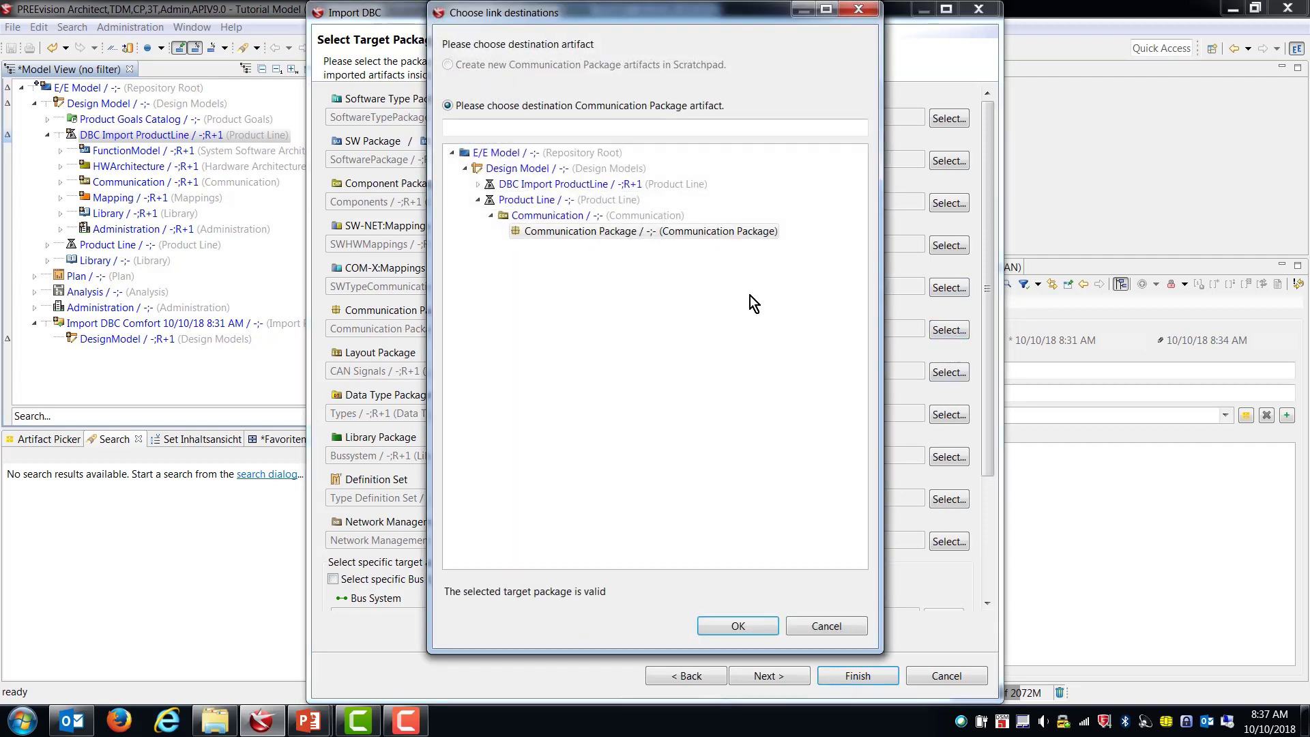
click(478, 184)
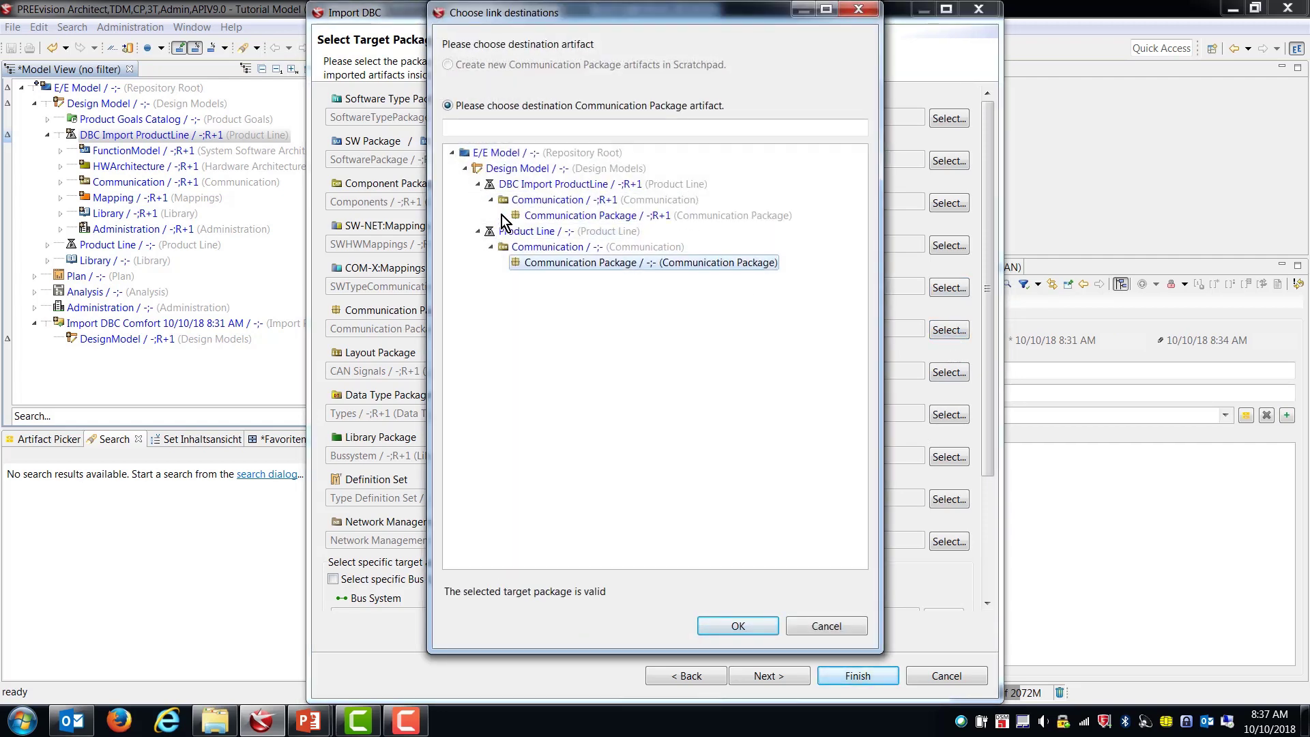
click(549, 218)
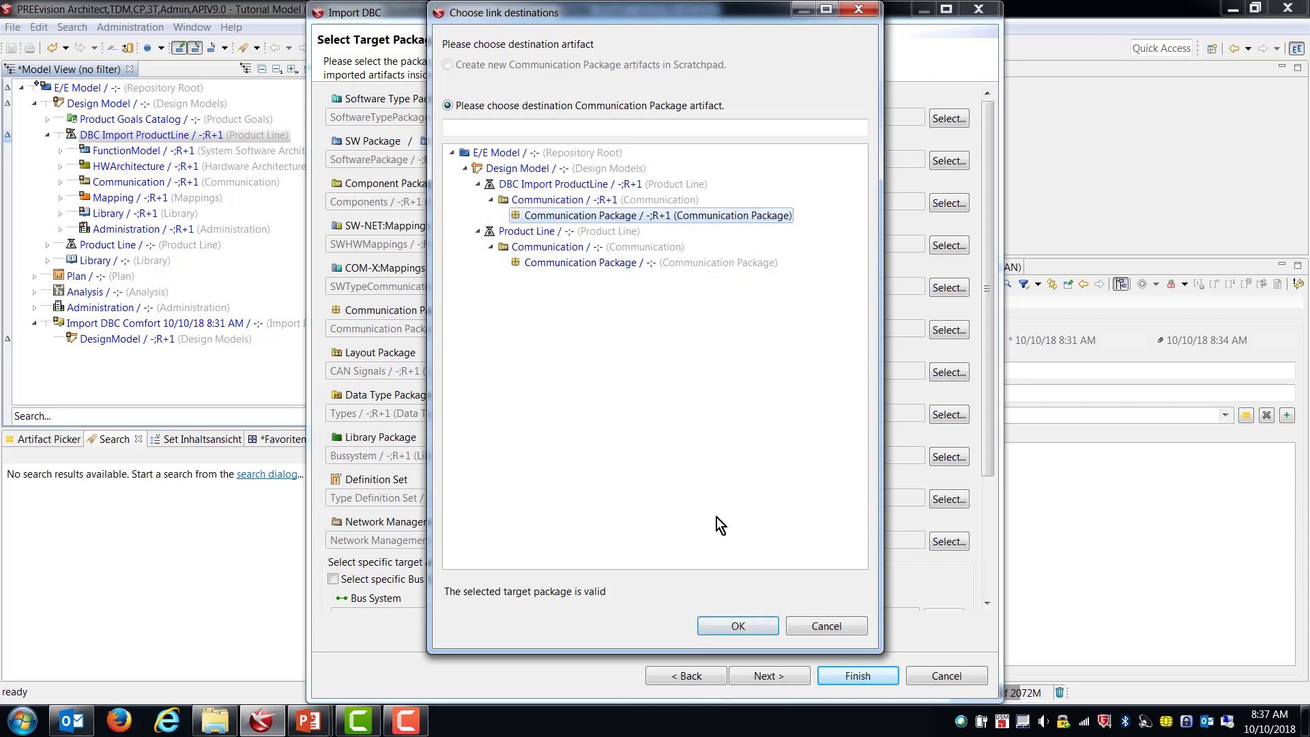
click(739, 626)
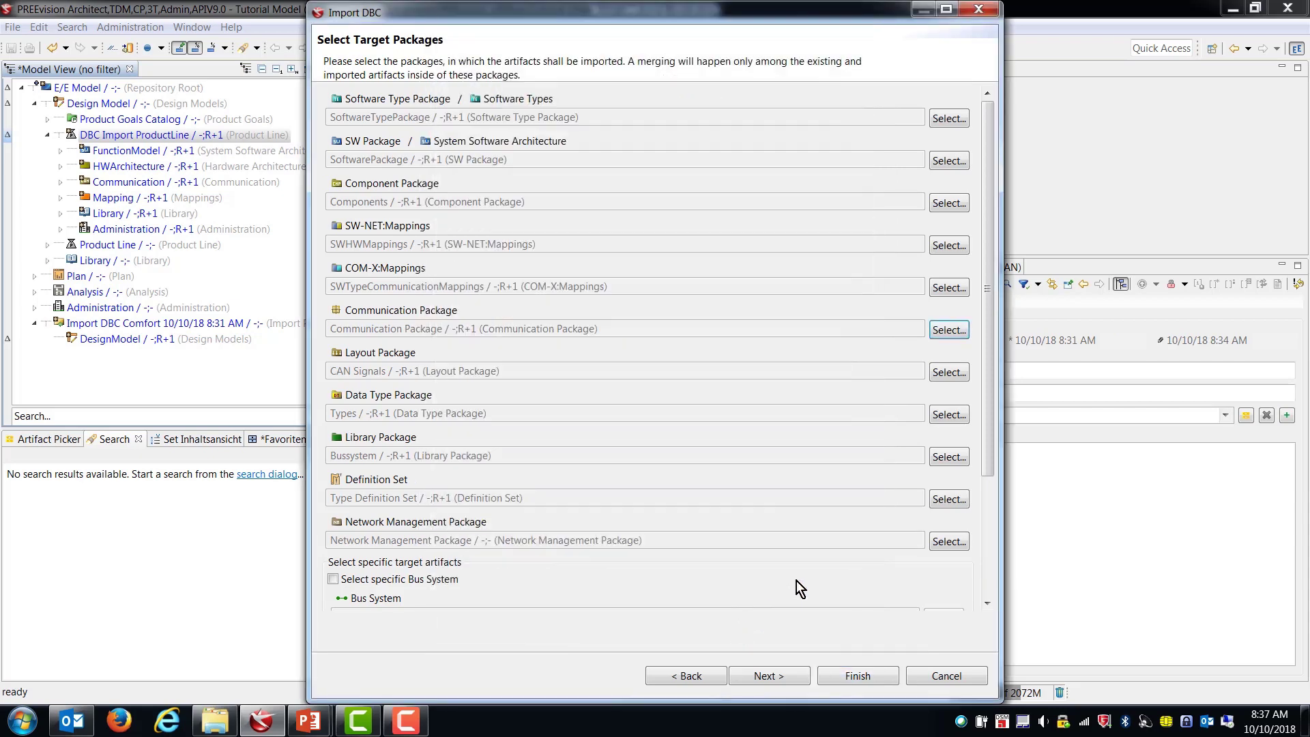
click(947, 374)
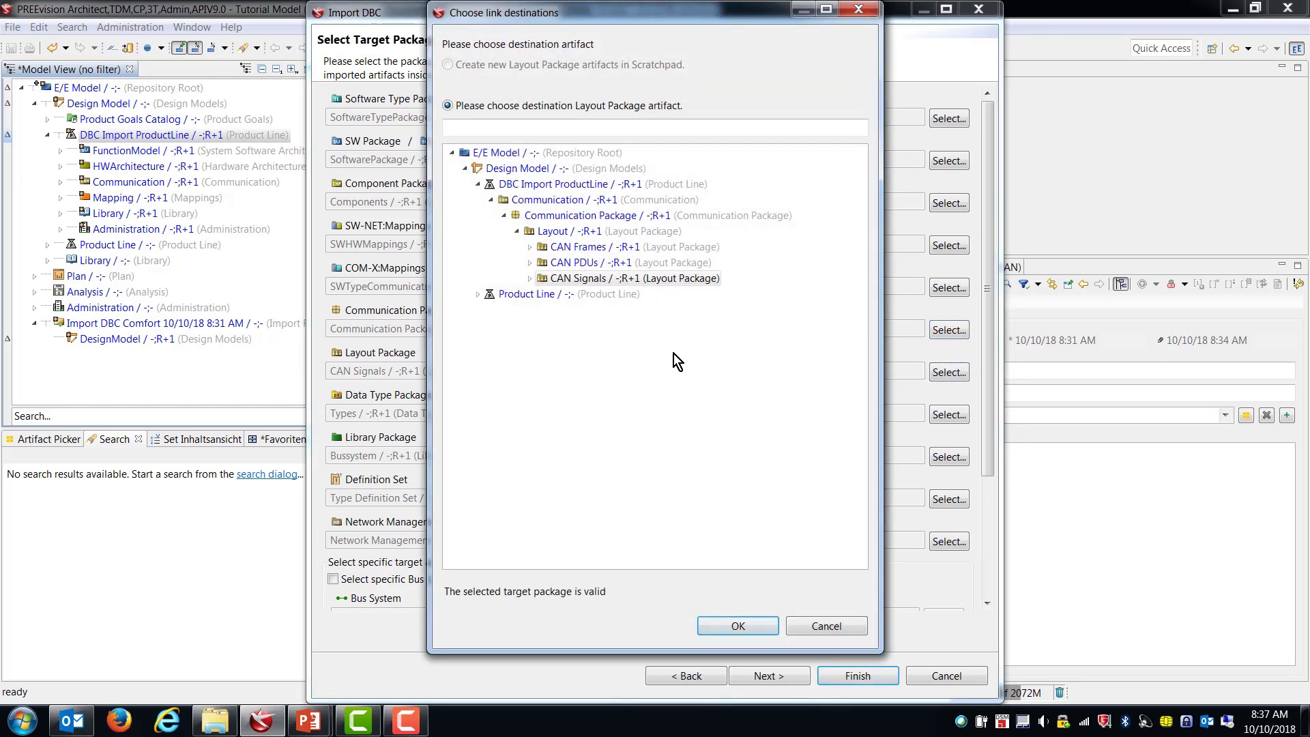
click(570, 233)
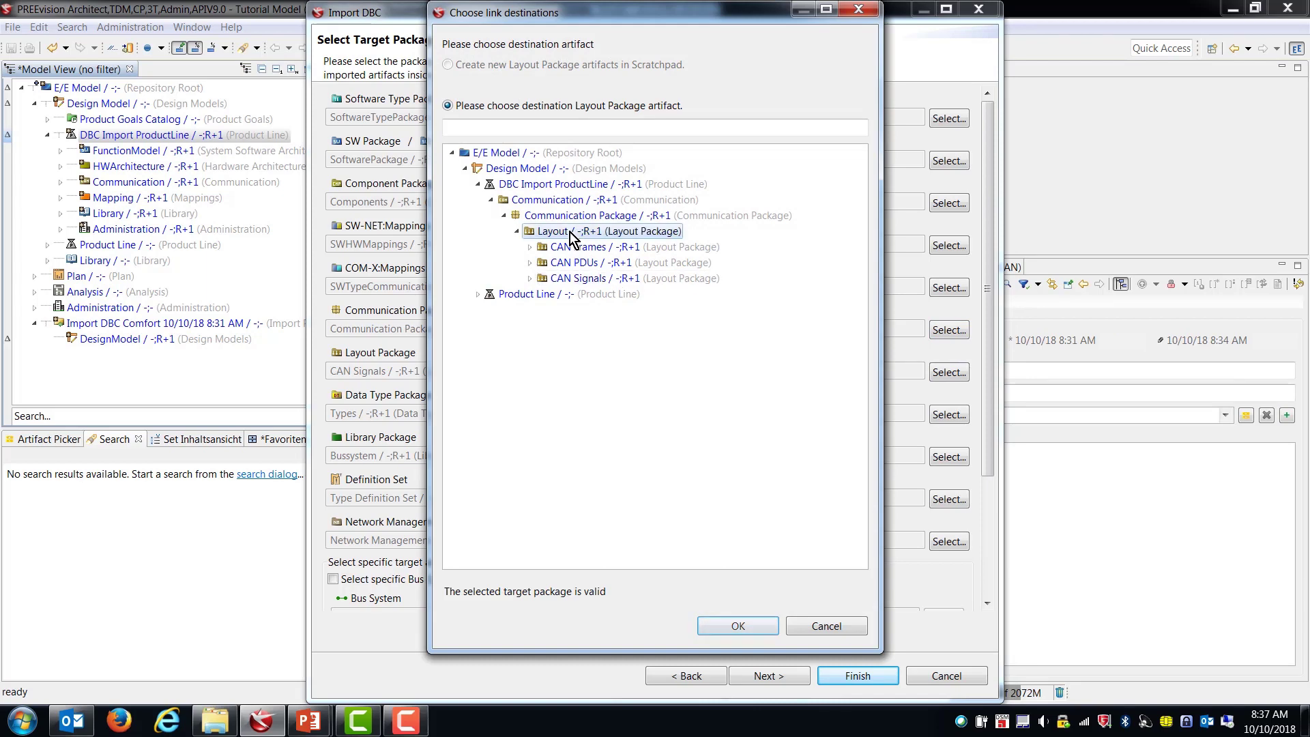
click(748, 626)
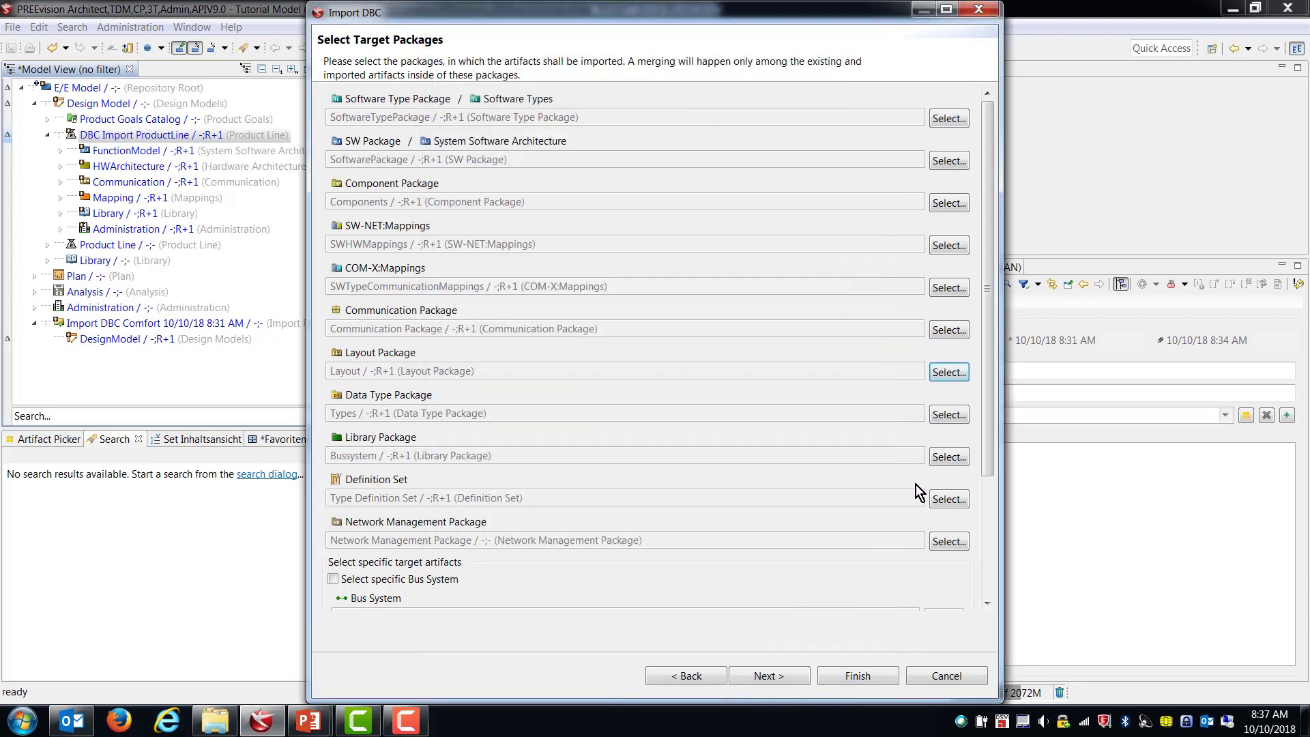
- Set Data Type, Library and Definition Set targets to Types, Bussystem and Type Definition Set
click(948, 414)
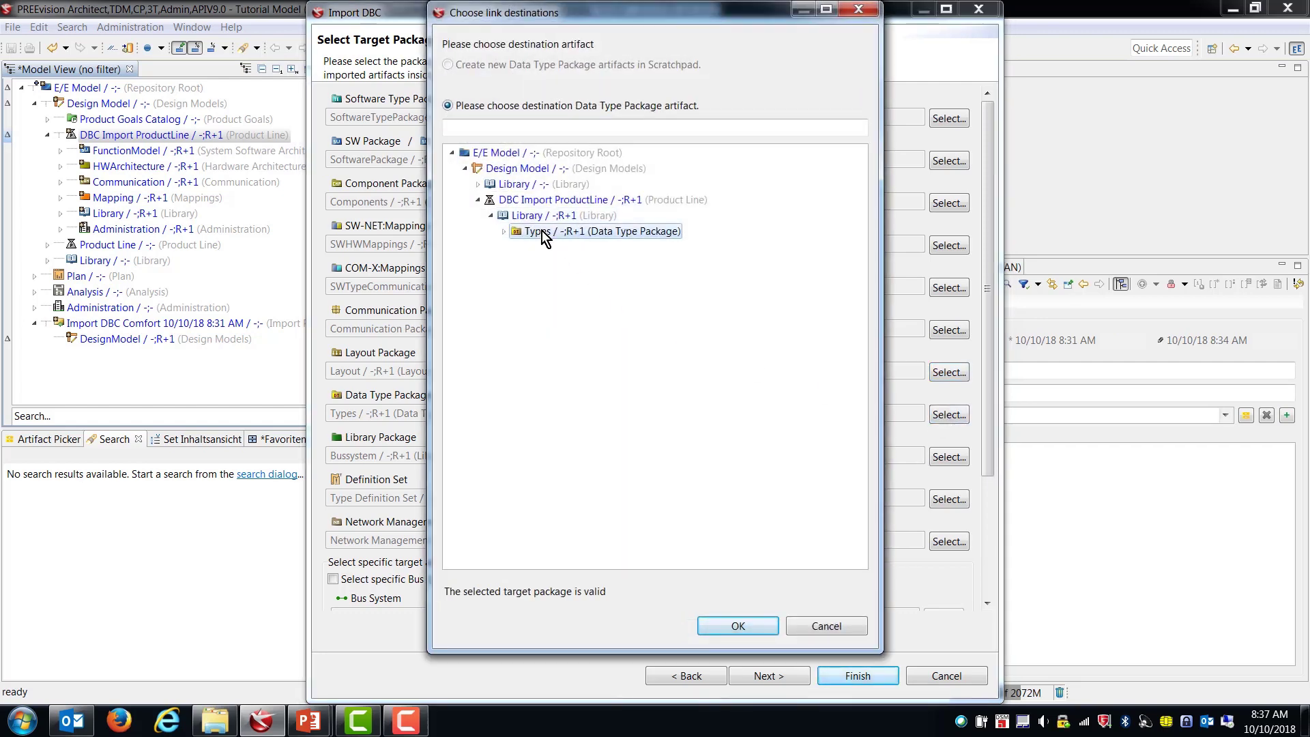
click(739, 626)
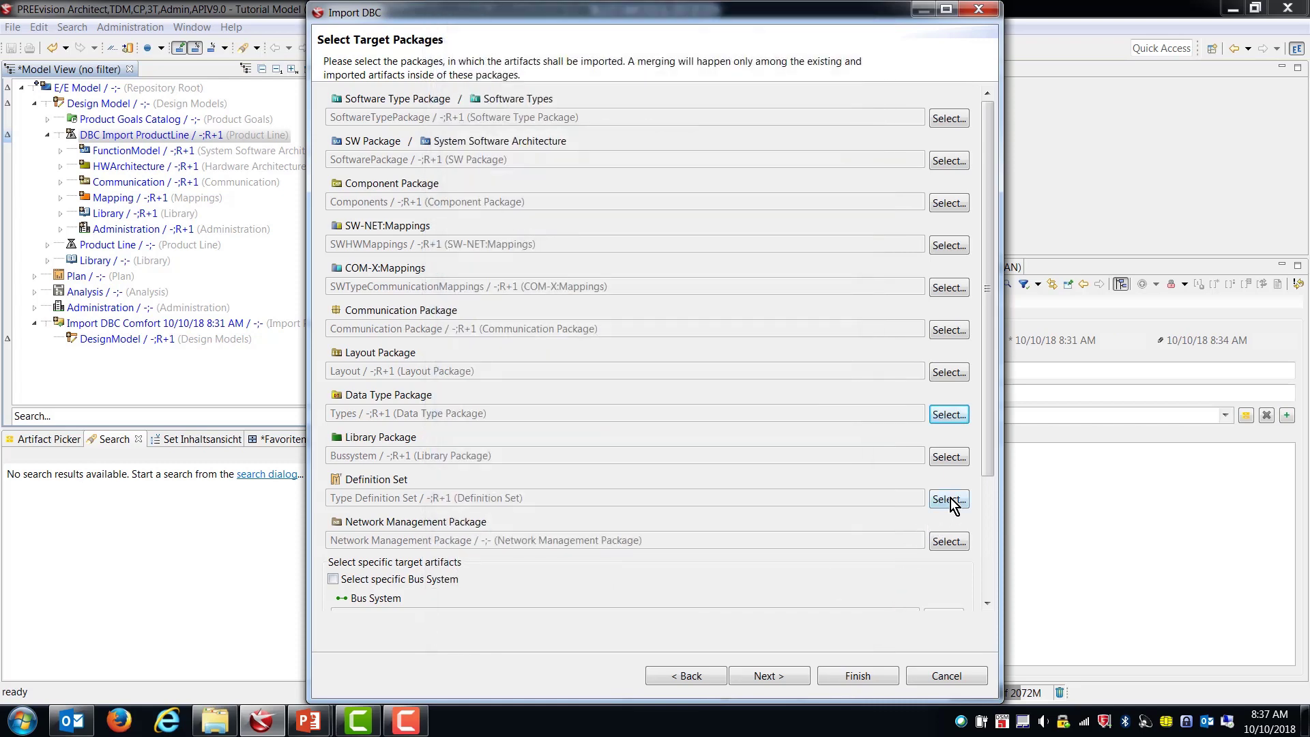
click(949, 457)
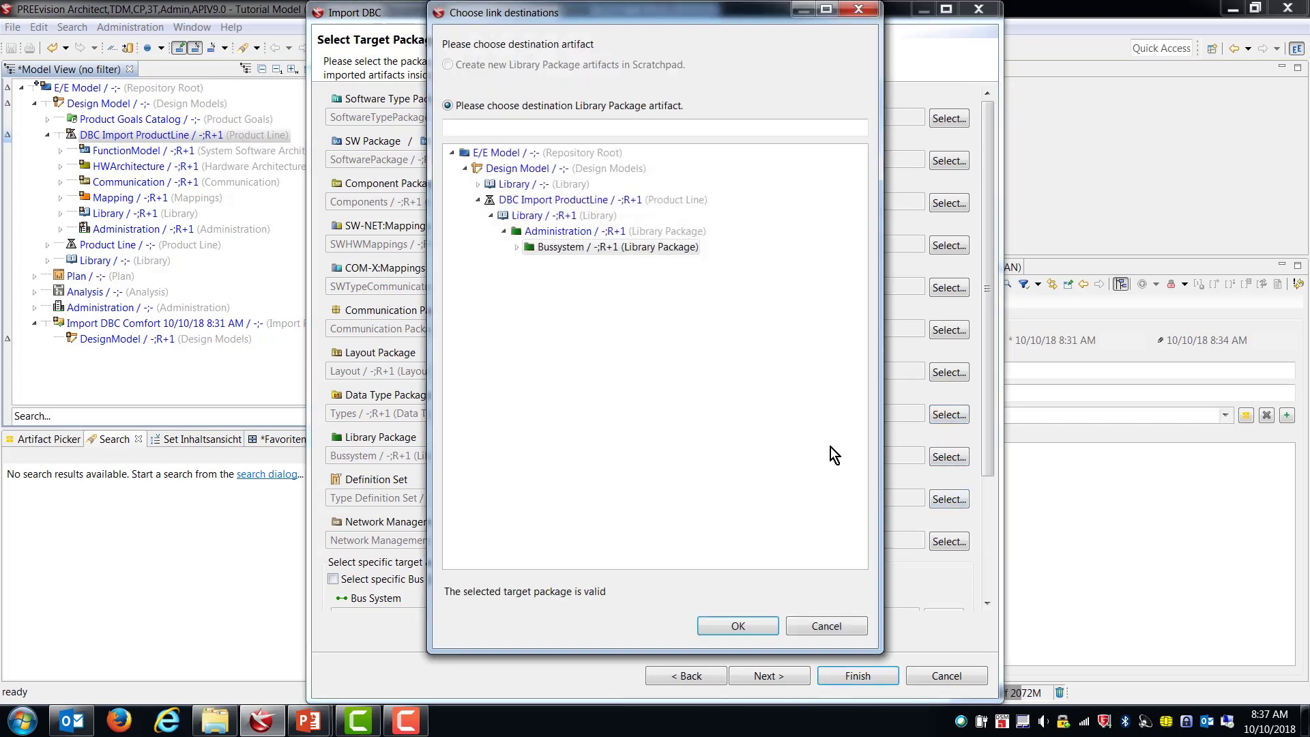
click(579, 254)
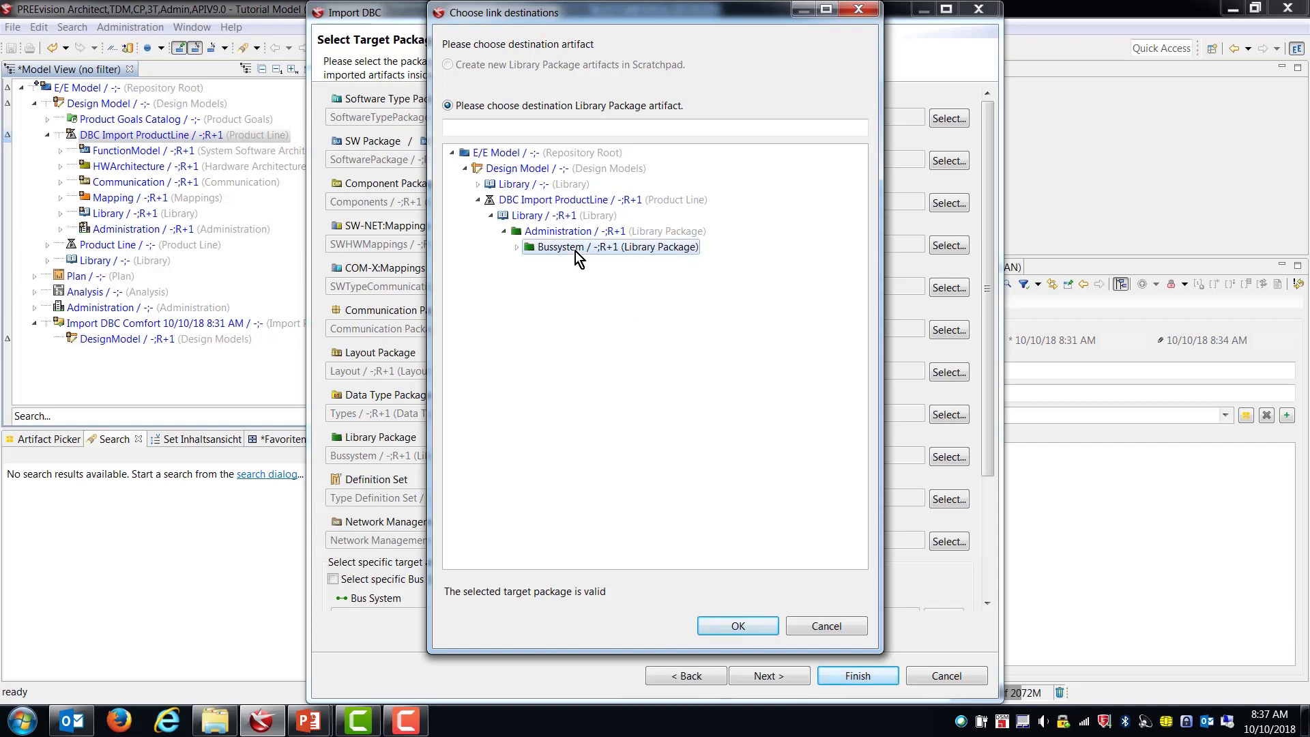
click(750, 625)
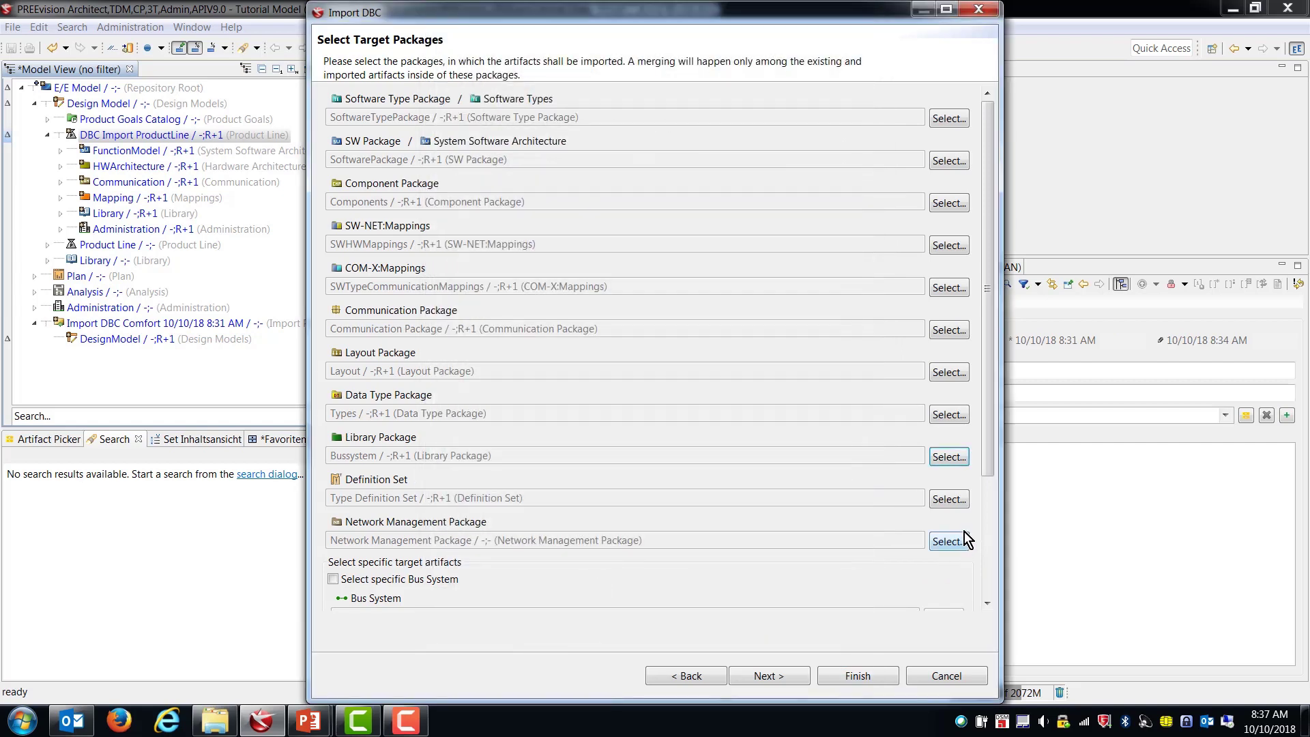
click(958, 500)
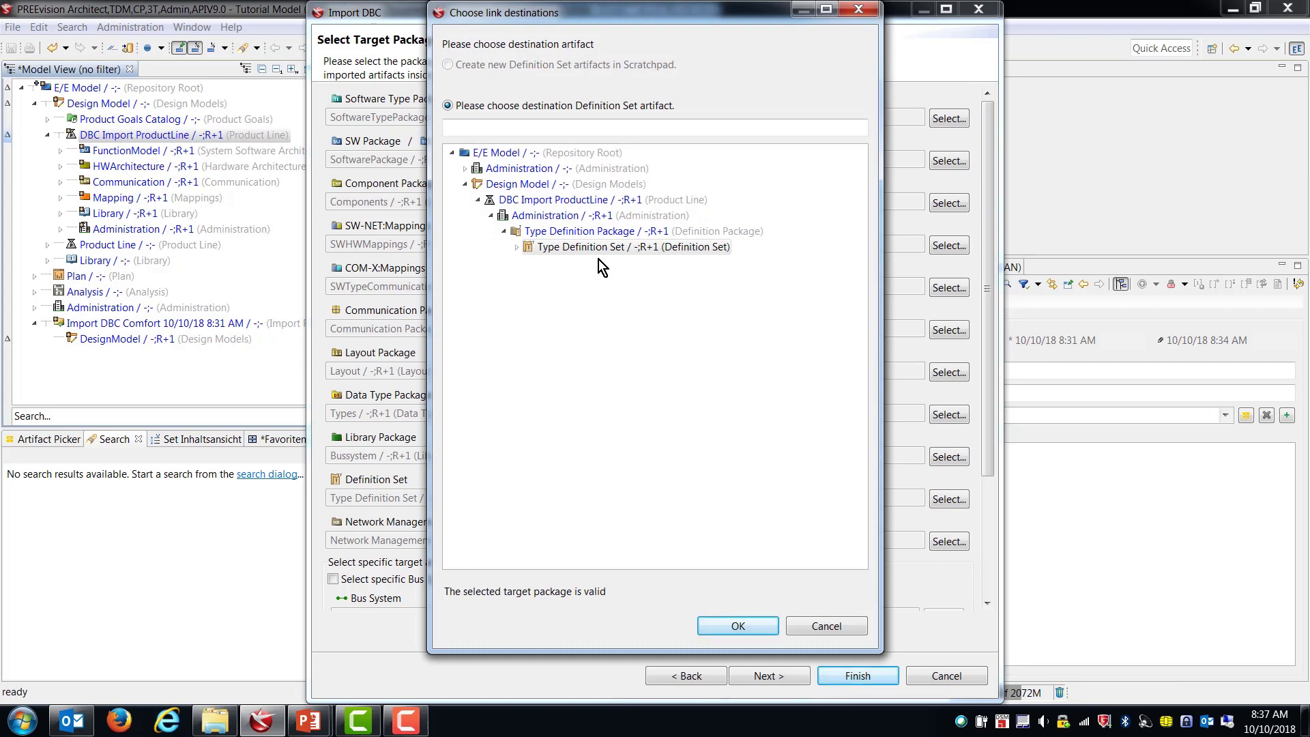
click(596, 250)
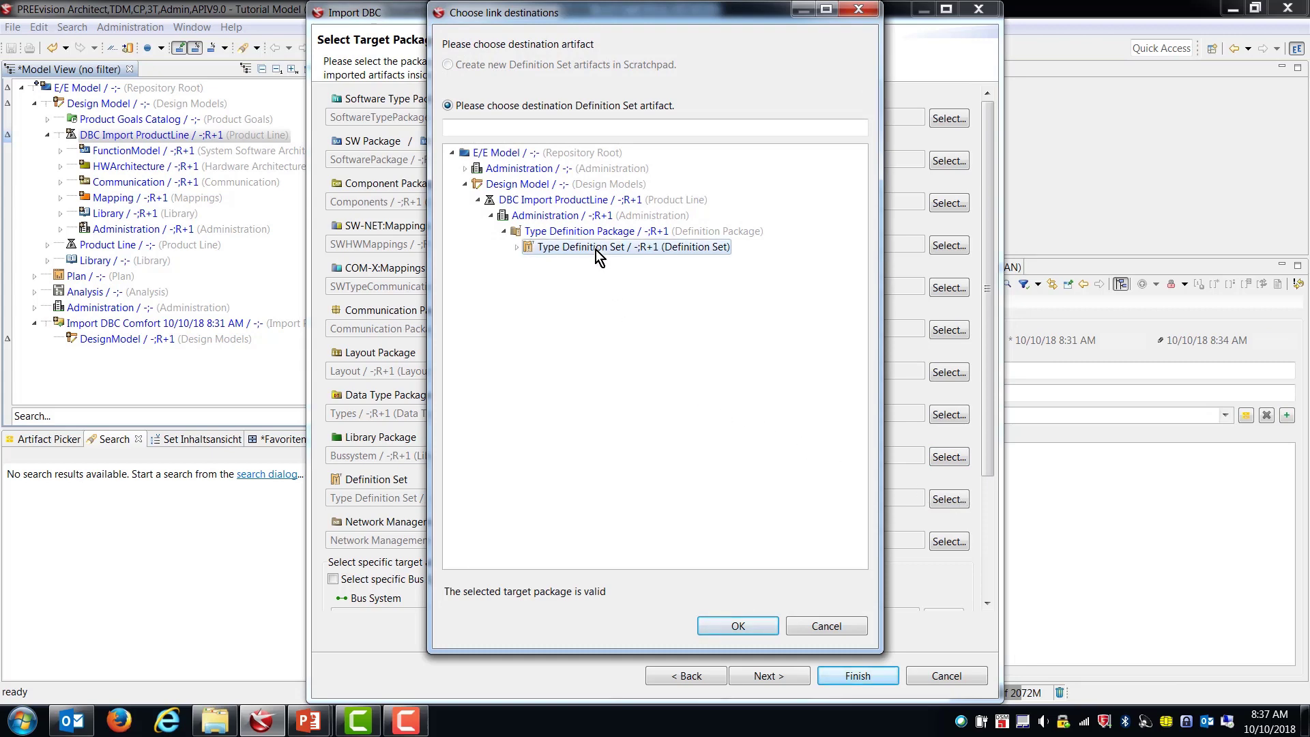
click(751, 625)
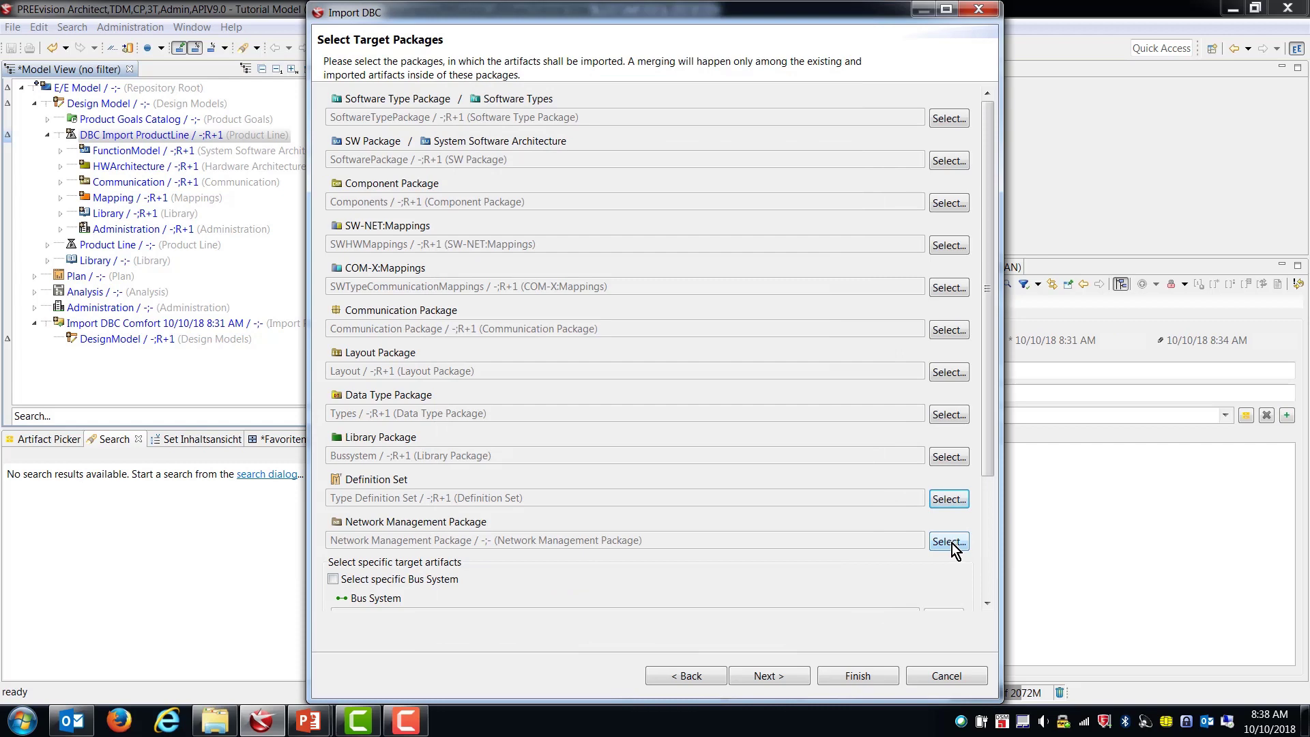
- Keep the Network Management Package target under Product Line
click(950, 541)
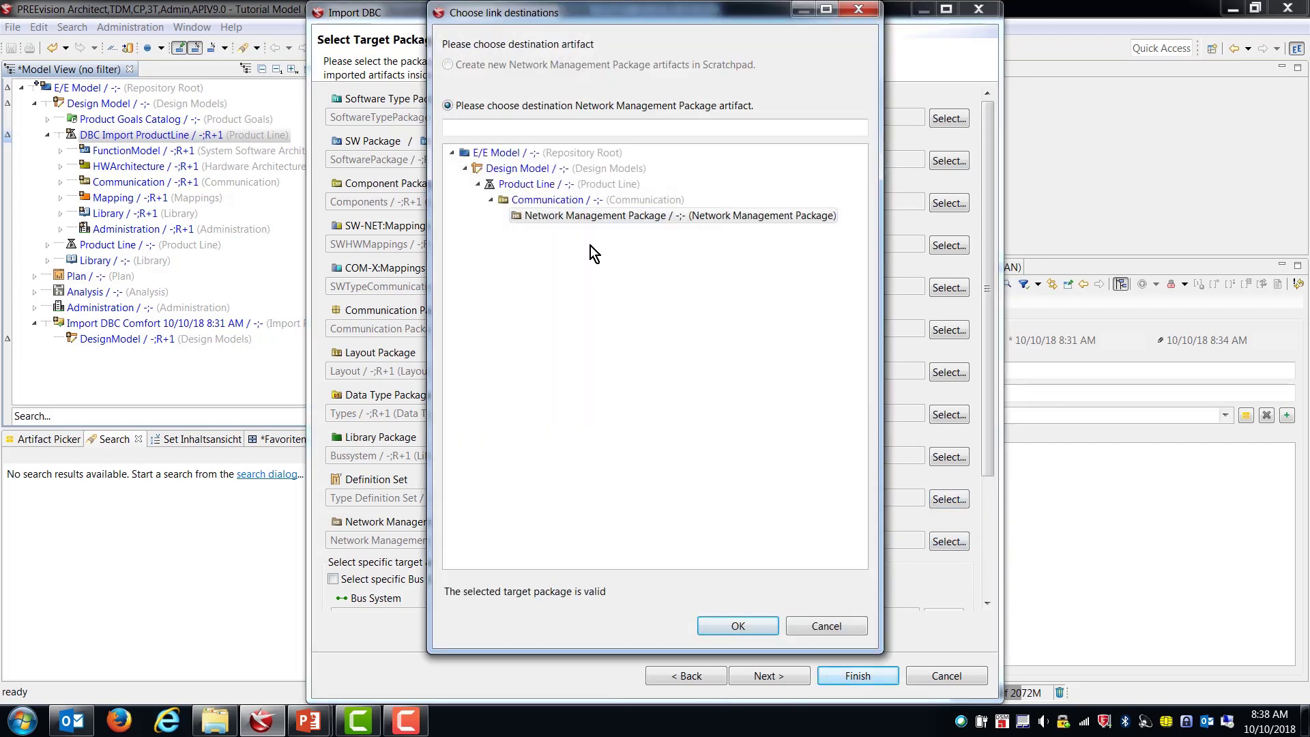
click(557, 217)
click(738, 625)
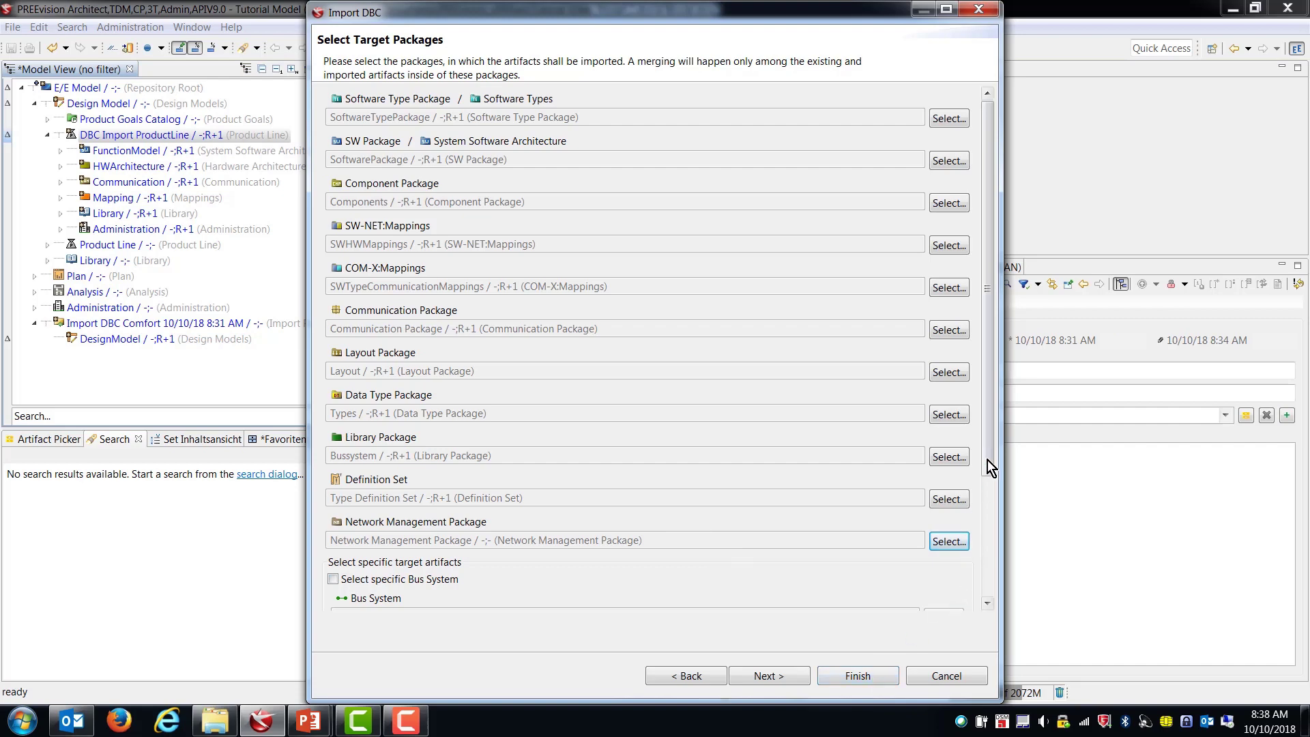
- Review the target page and finish the PowerTrain DBC import with merging
drag(988, 450, 991, 591)
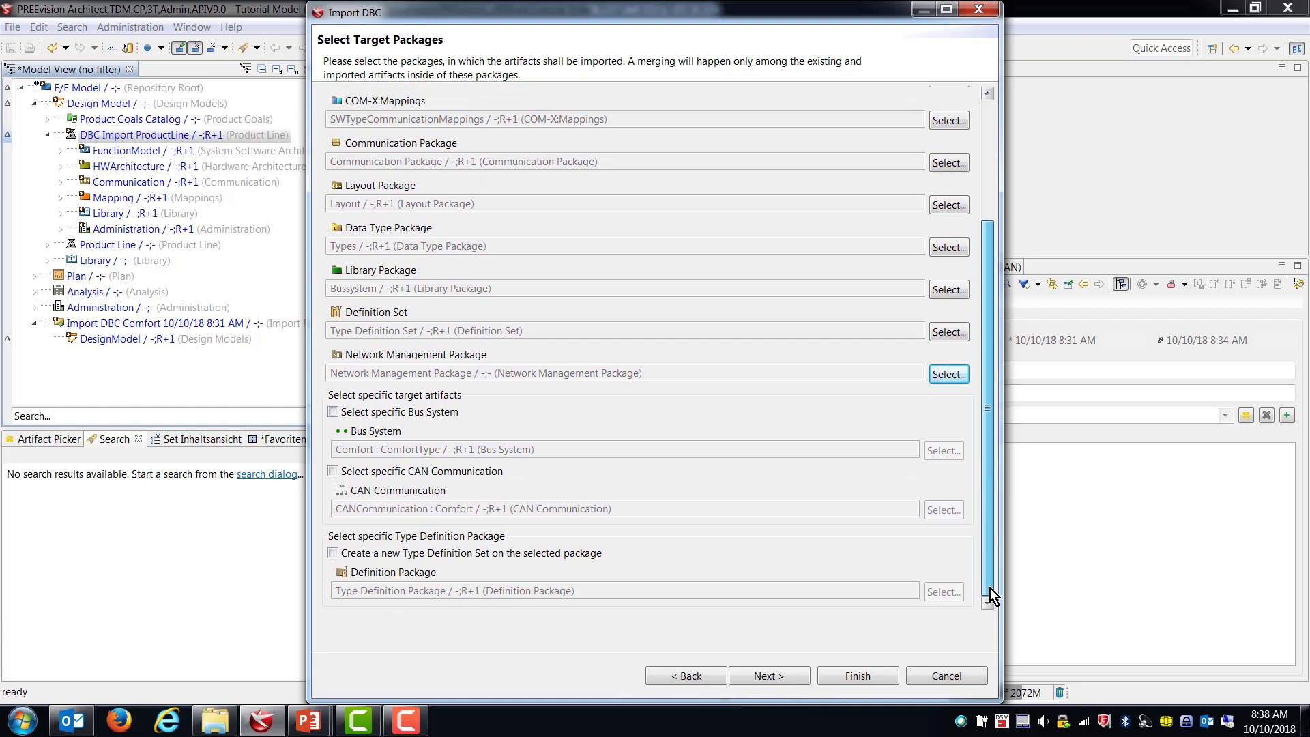
drag(989, 588, 1001, 436)
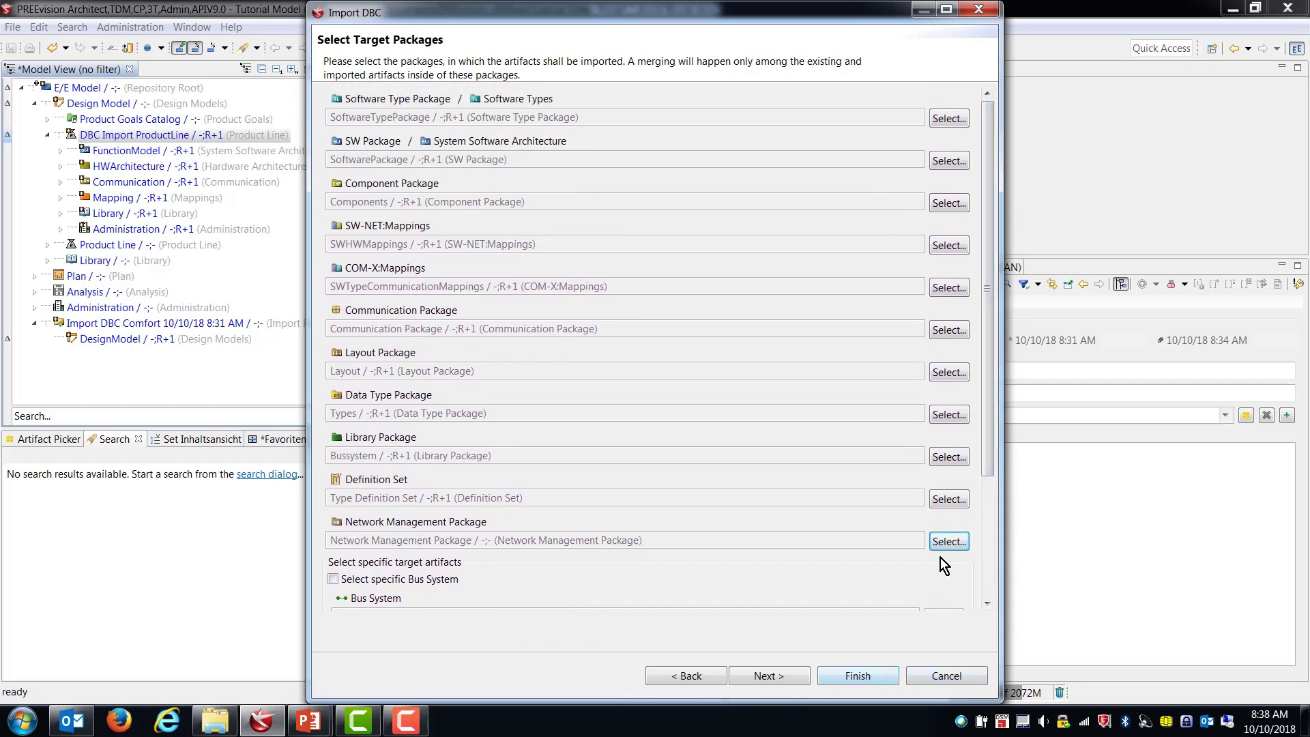
click(869, 679)
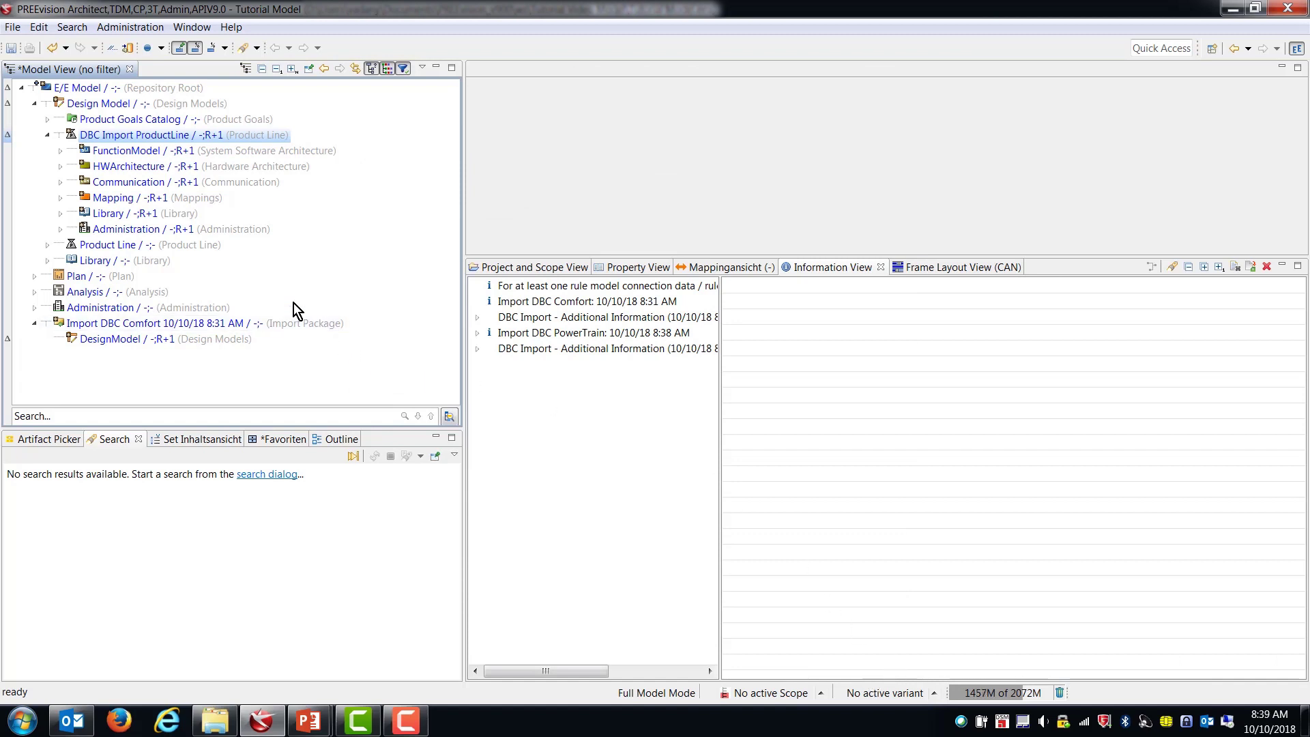
- Expand HWArchitecture to the nested Components package and multi-select PowerTrain, Engine and Vector_XXX_PowerTrain
click(103, 168)
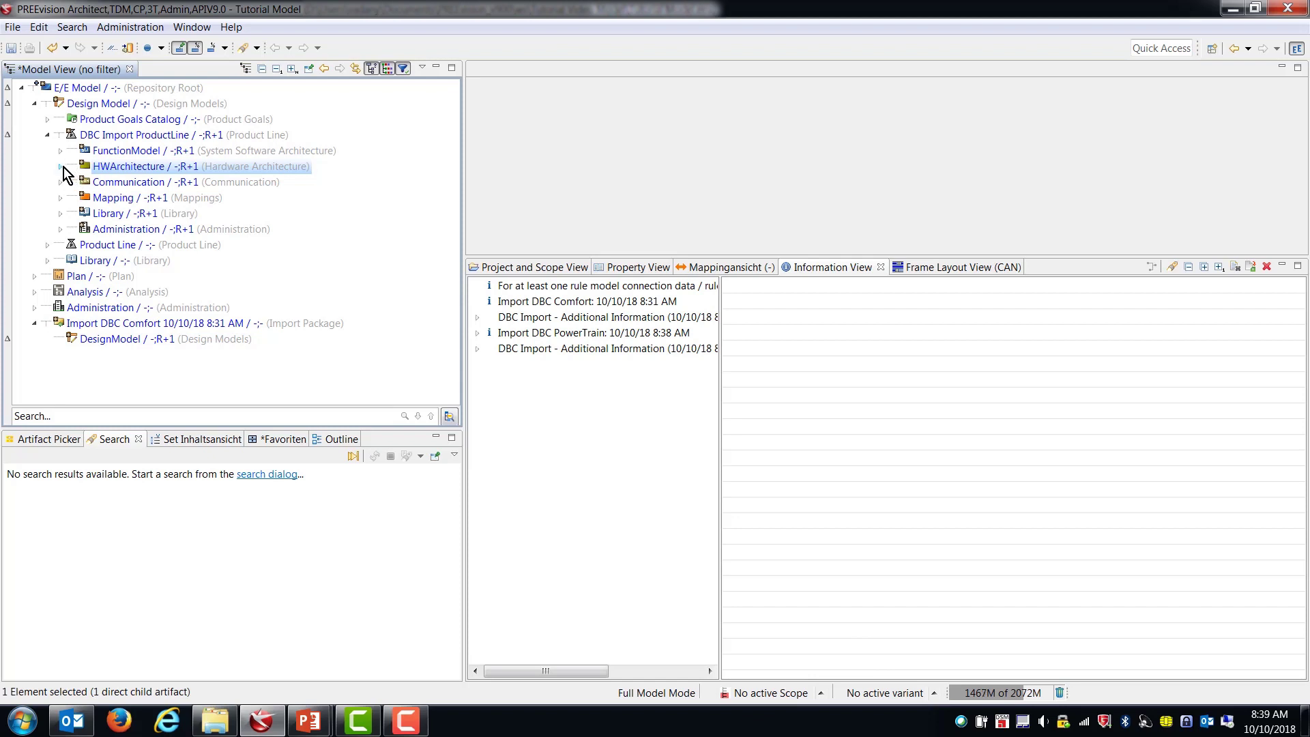
click(60, 167)
click(73, 182)
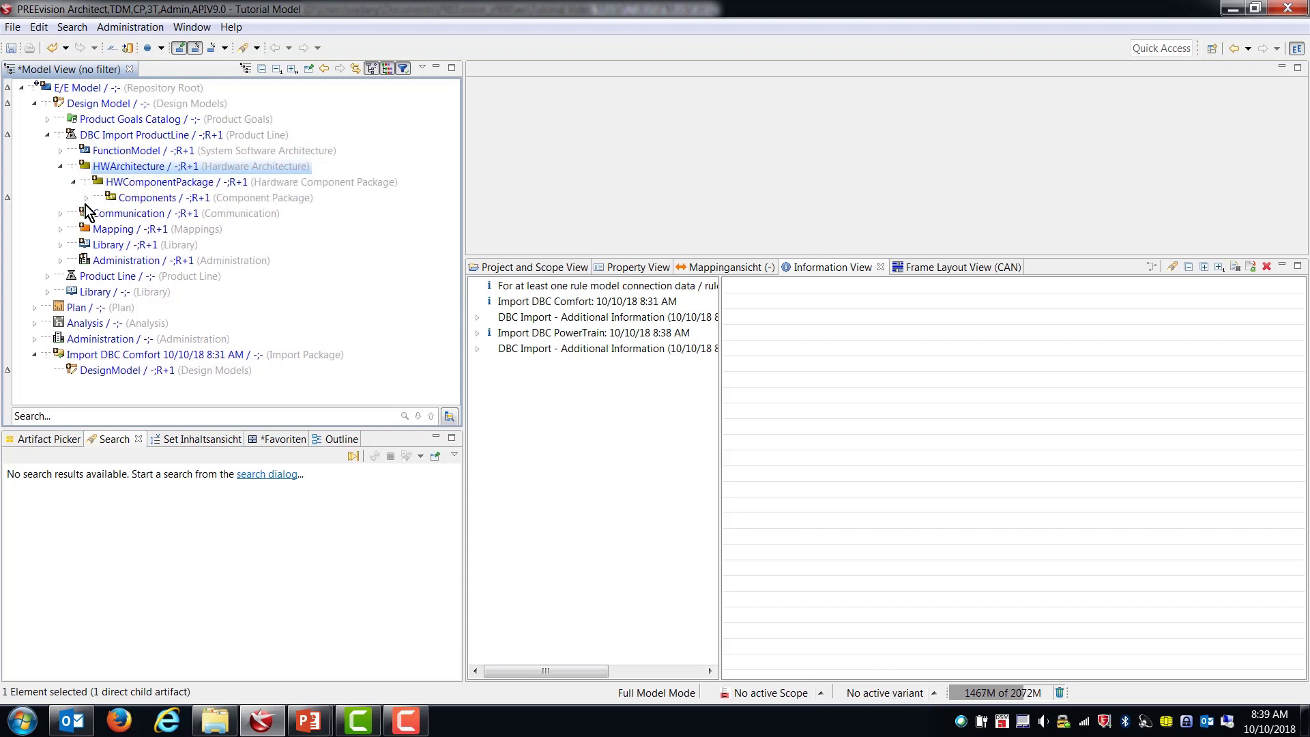
click(89, 197)
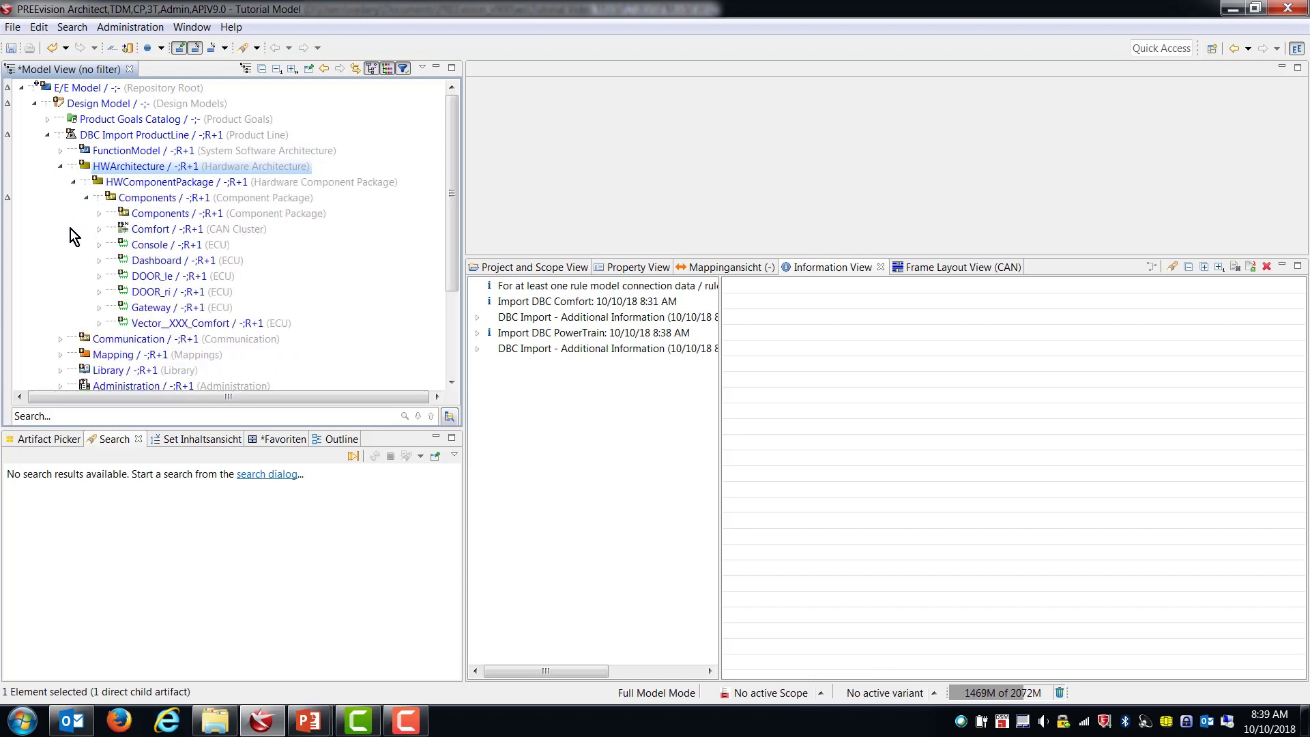
click(99, 213)
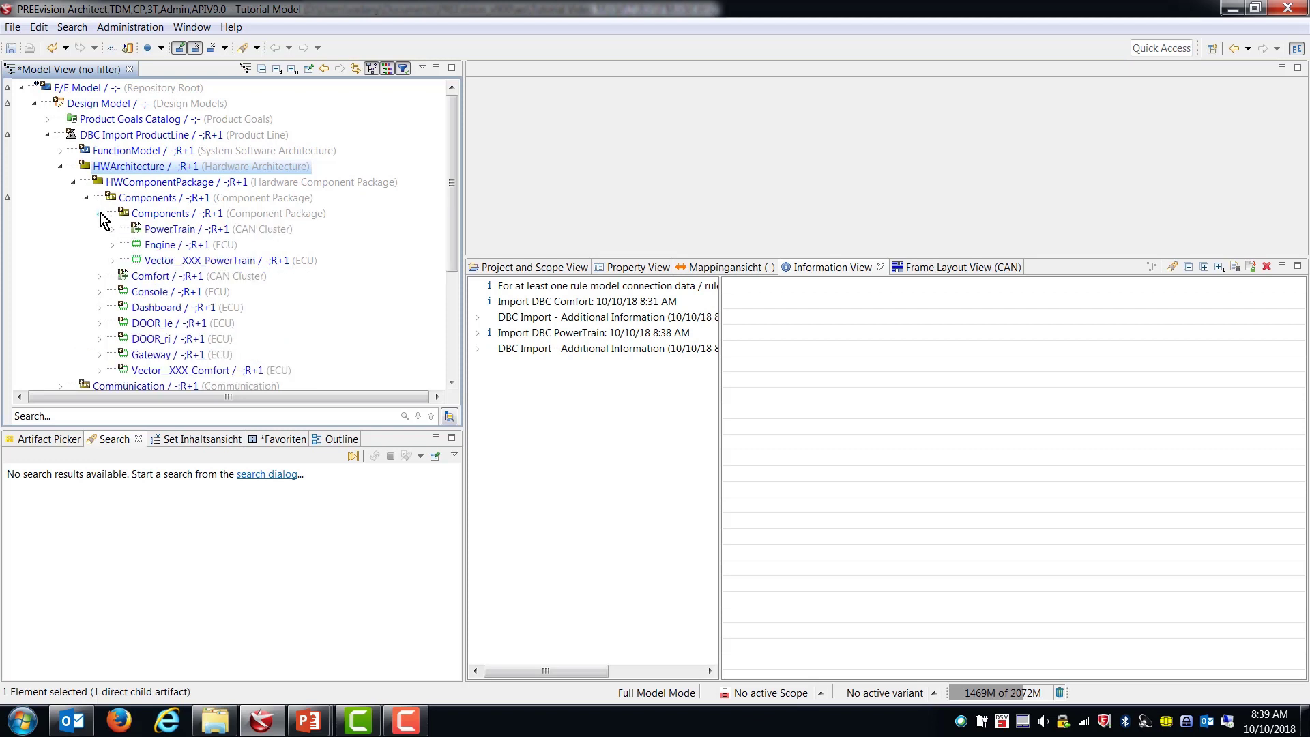
scroll(93, 249, down, 1)
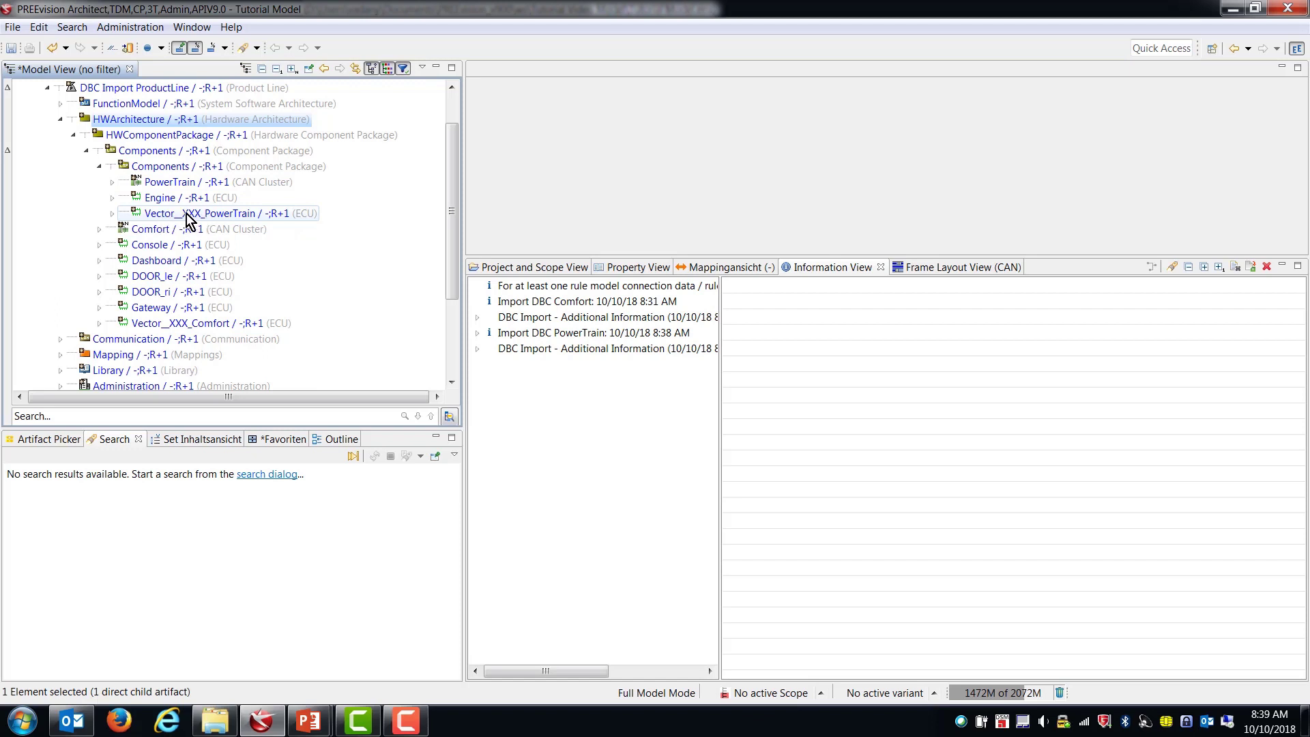
click(172, 183)
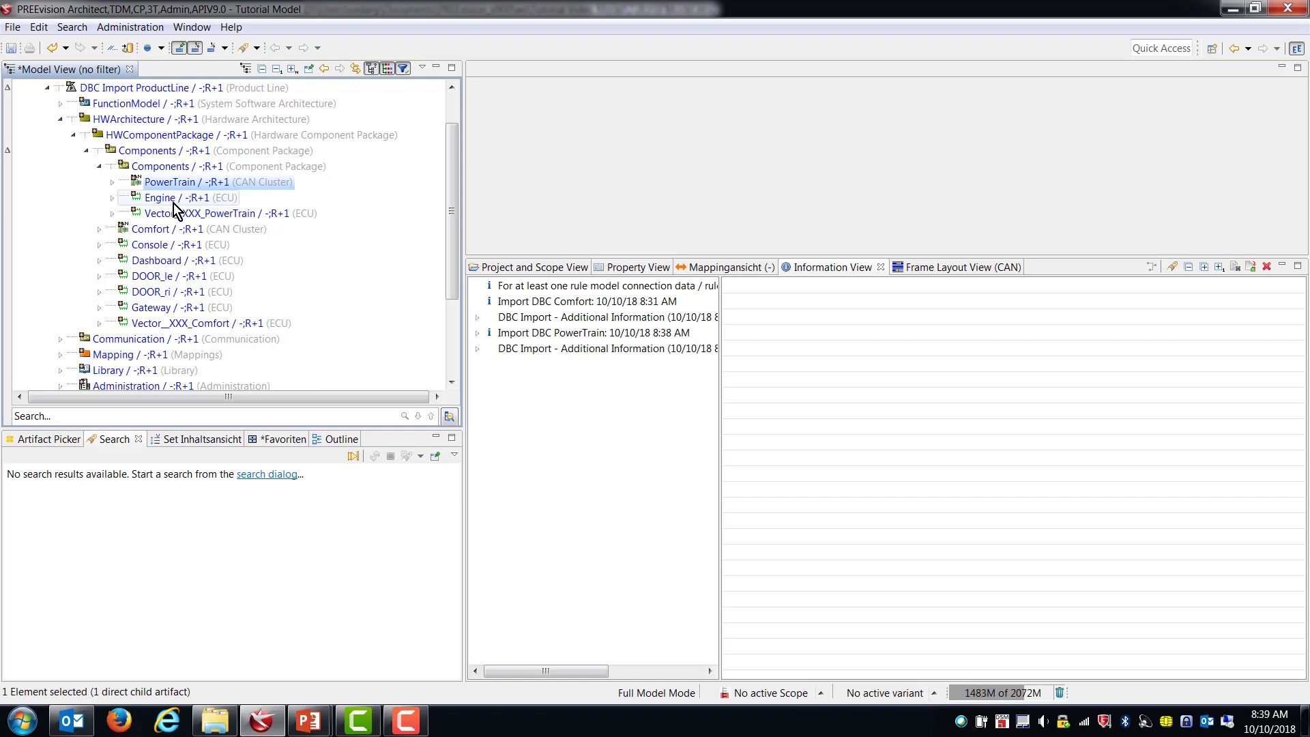
shift+click(174, 212)
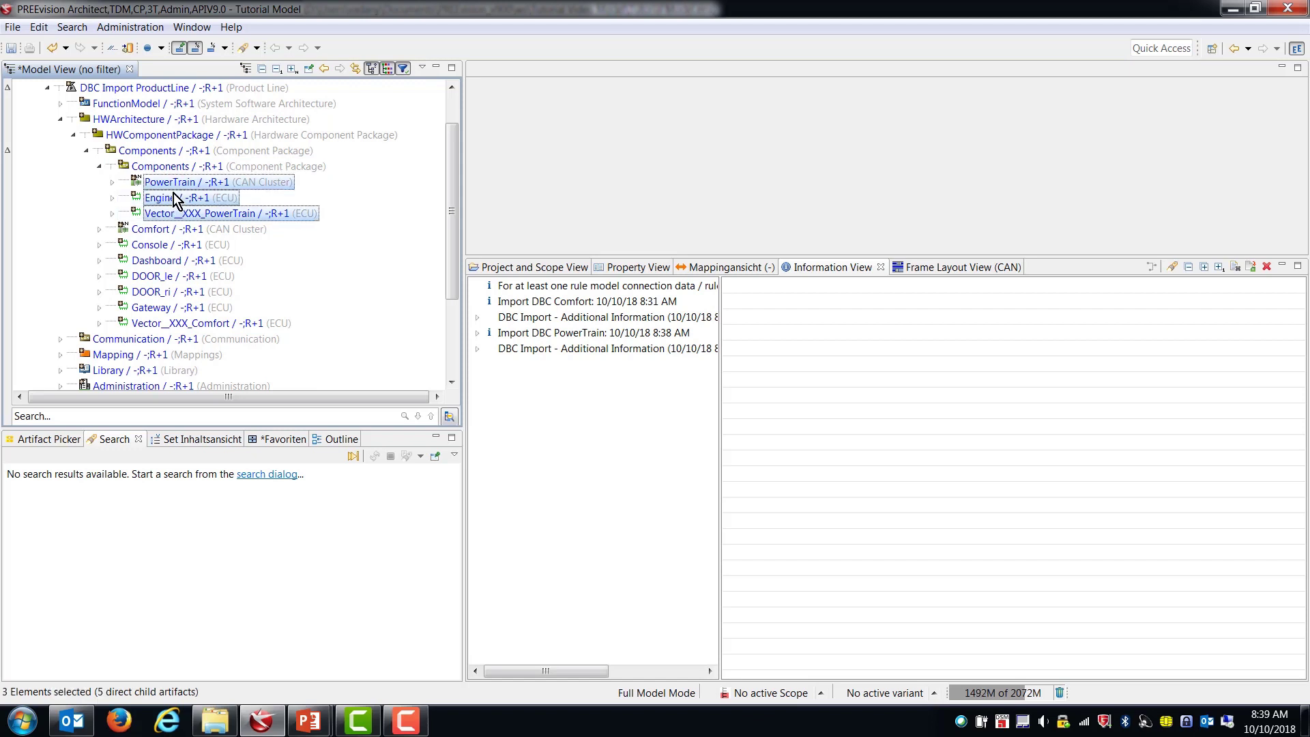
- Drag-move the three PowerTrain items to the outer Components package, then delete the empty inner one
drag(174, 194, 82, 153)
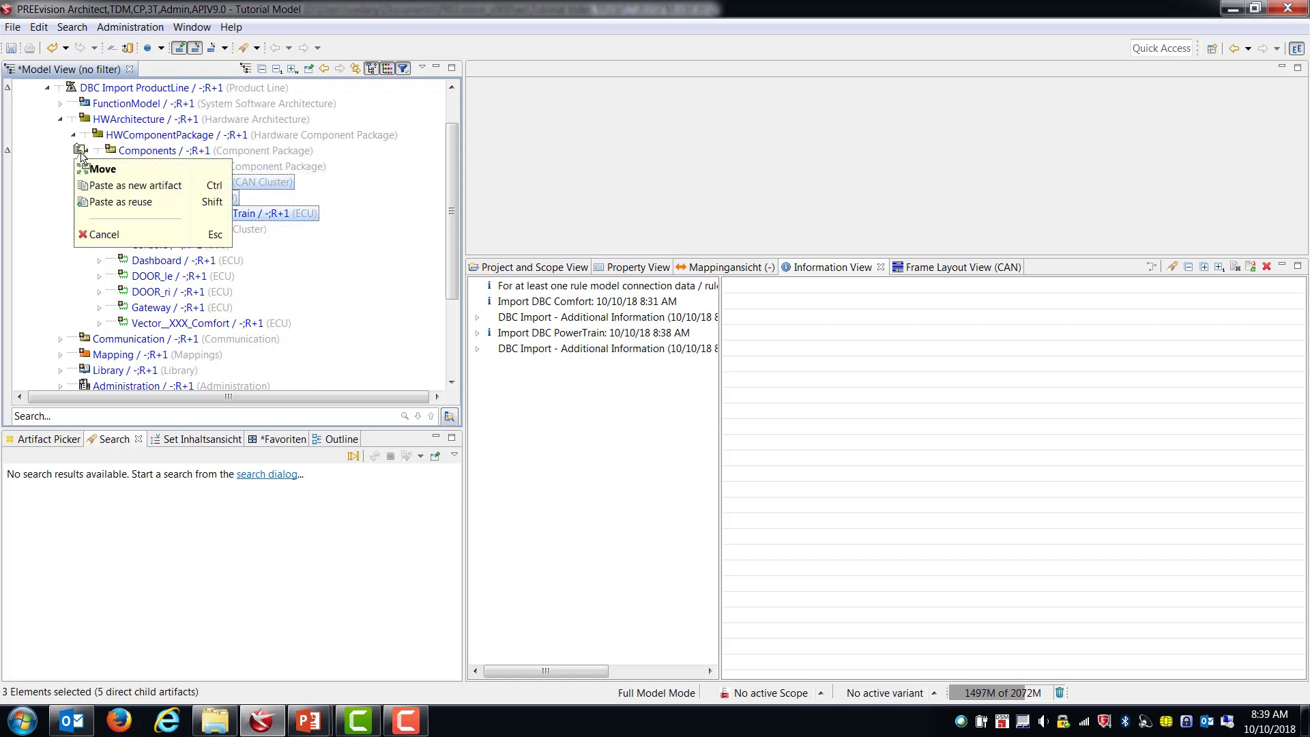
click(85, 170)
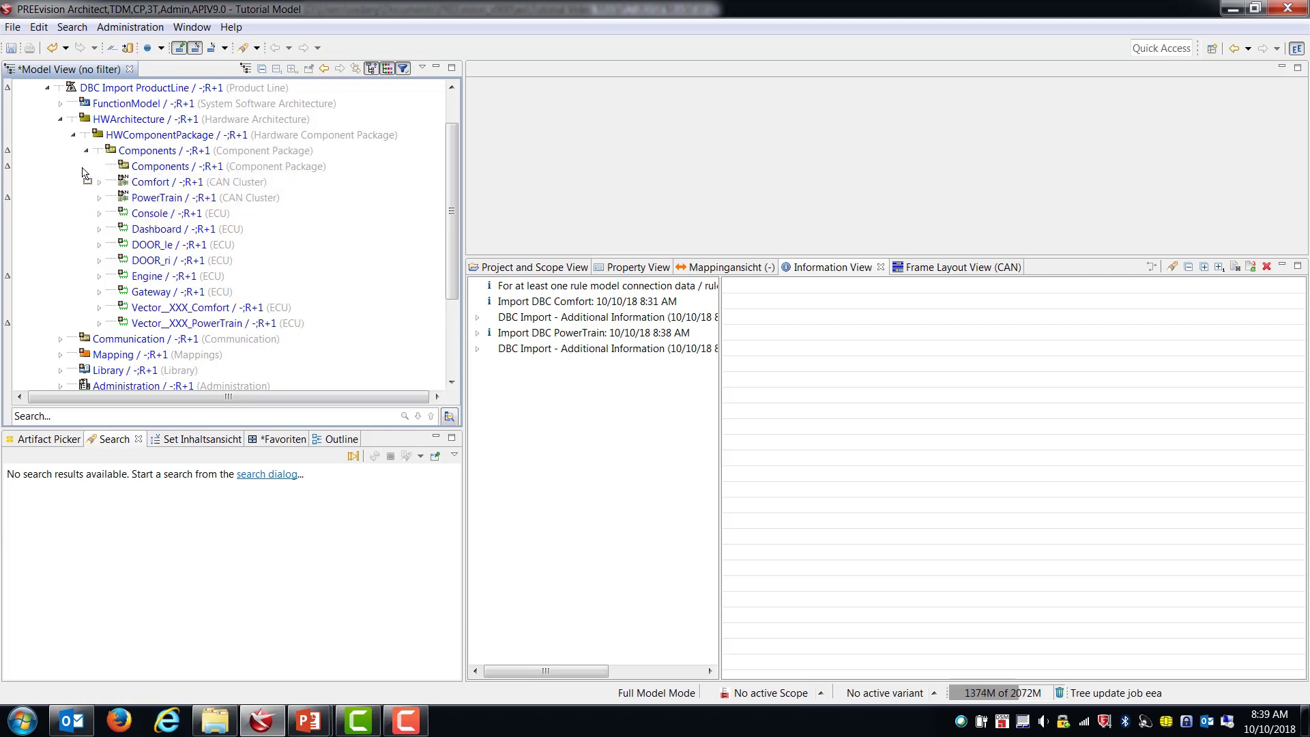
click(164, 168)
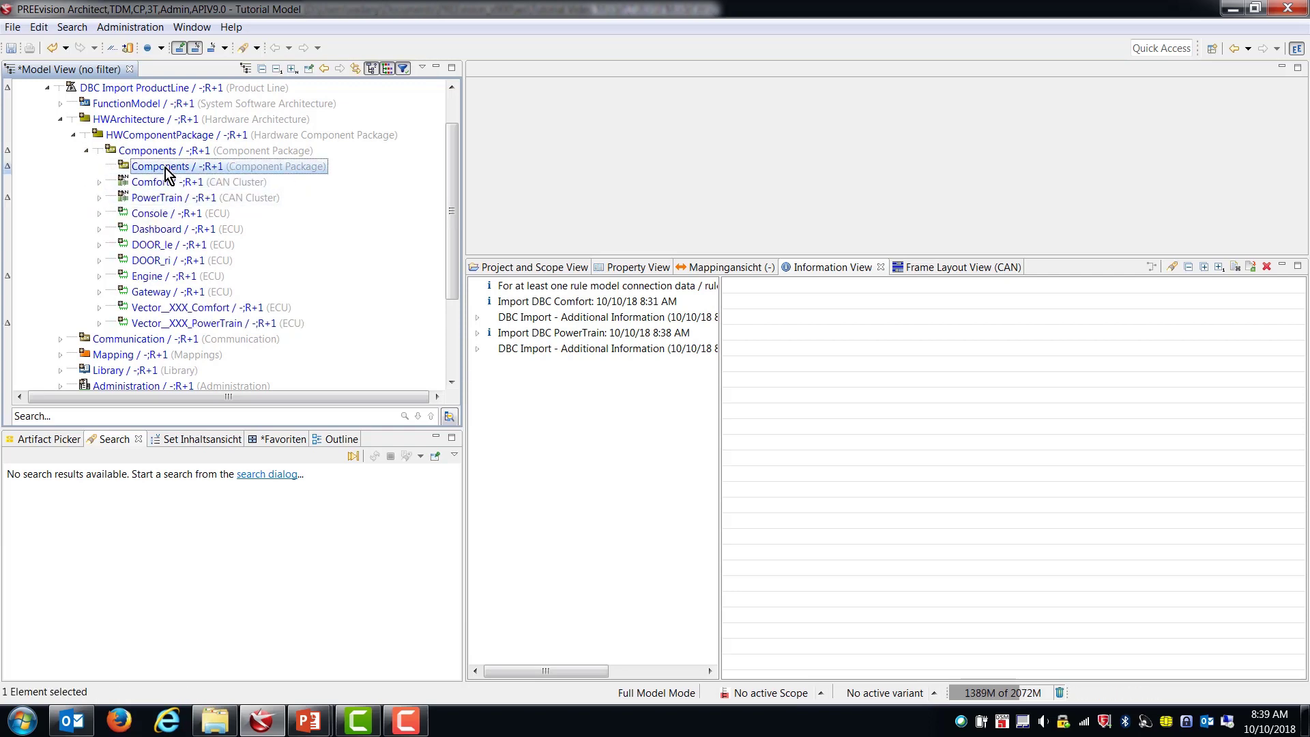
key(Delete)
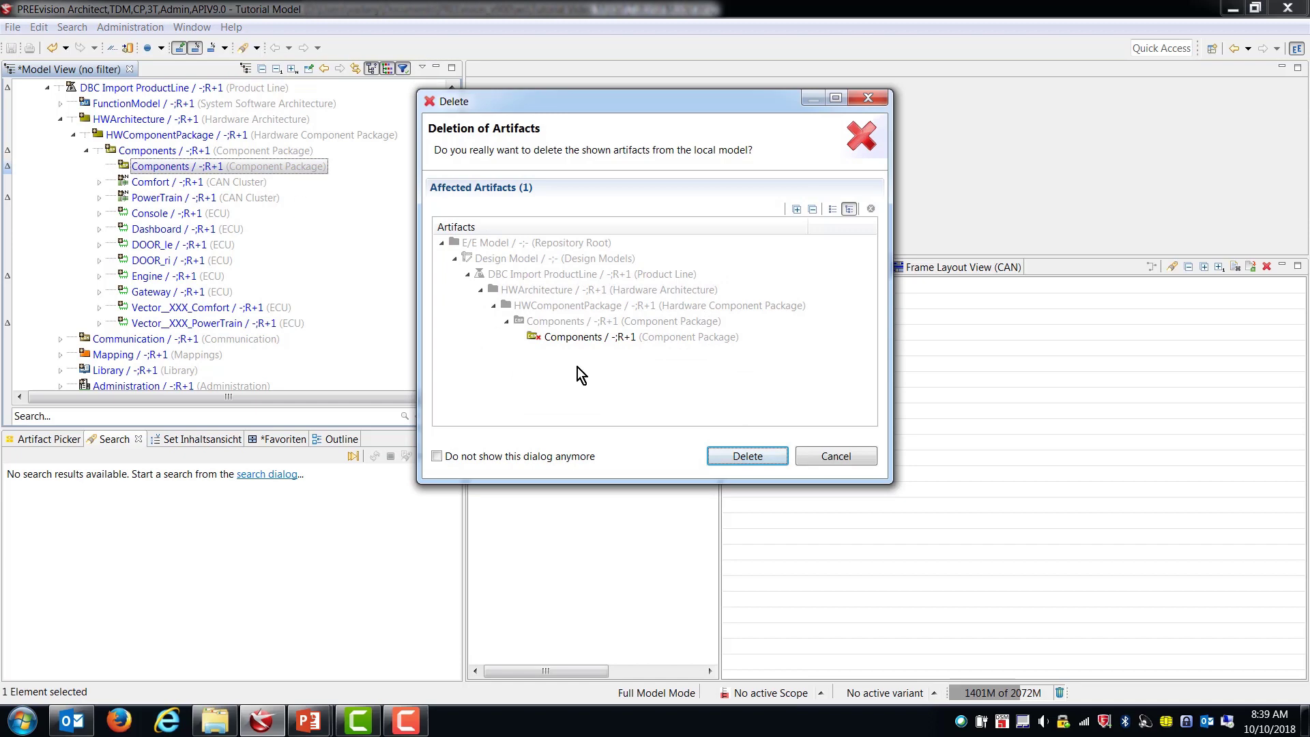
click(729, 454)
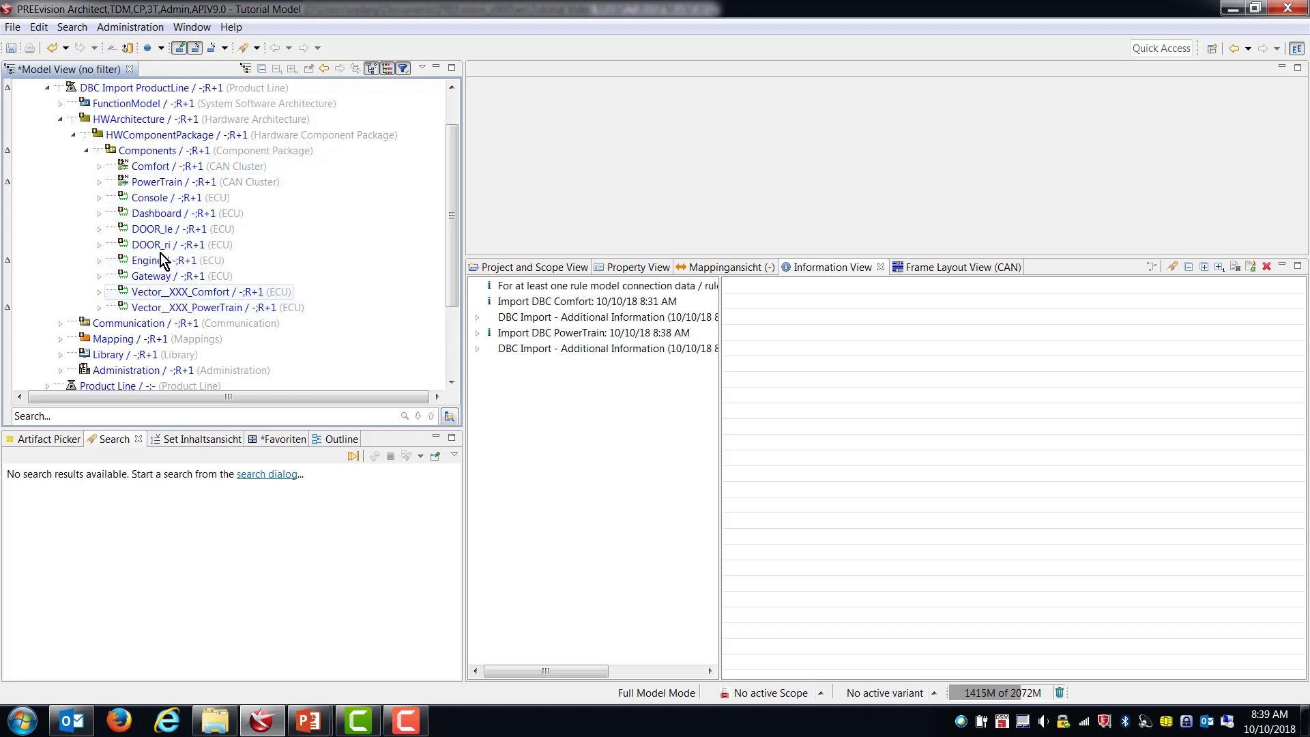
click(73, 134)
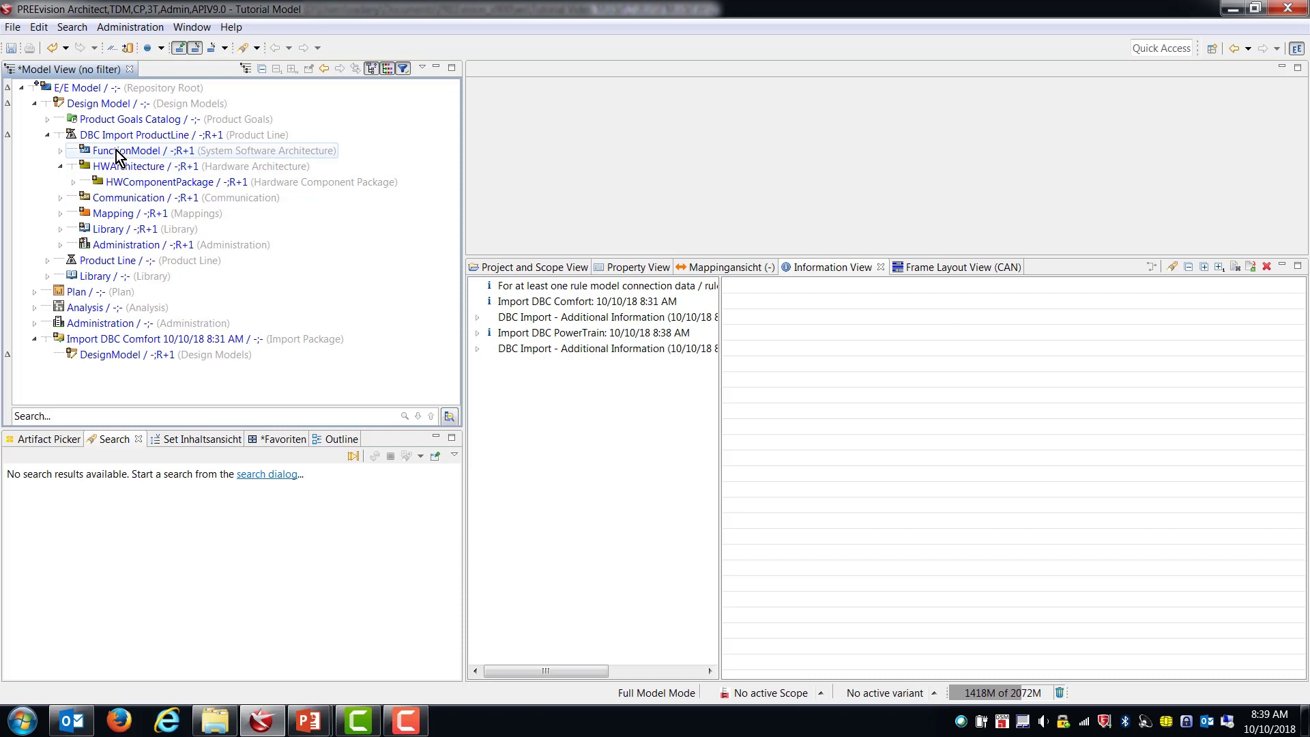
click(116, 151)
click(60, 151)
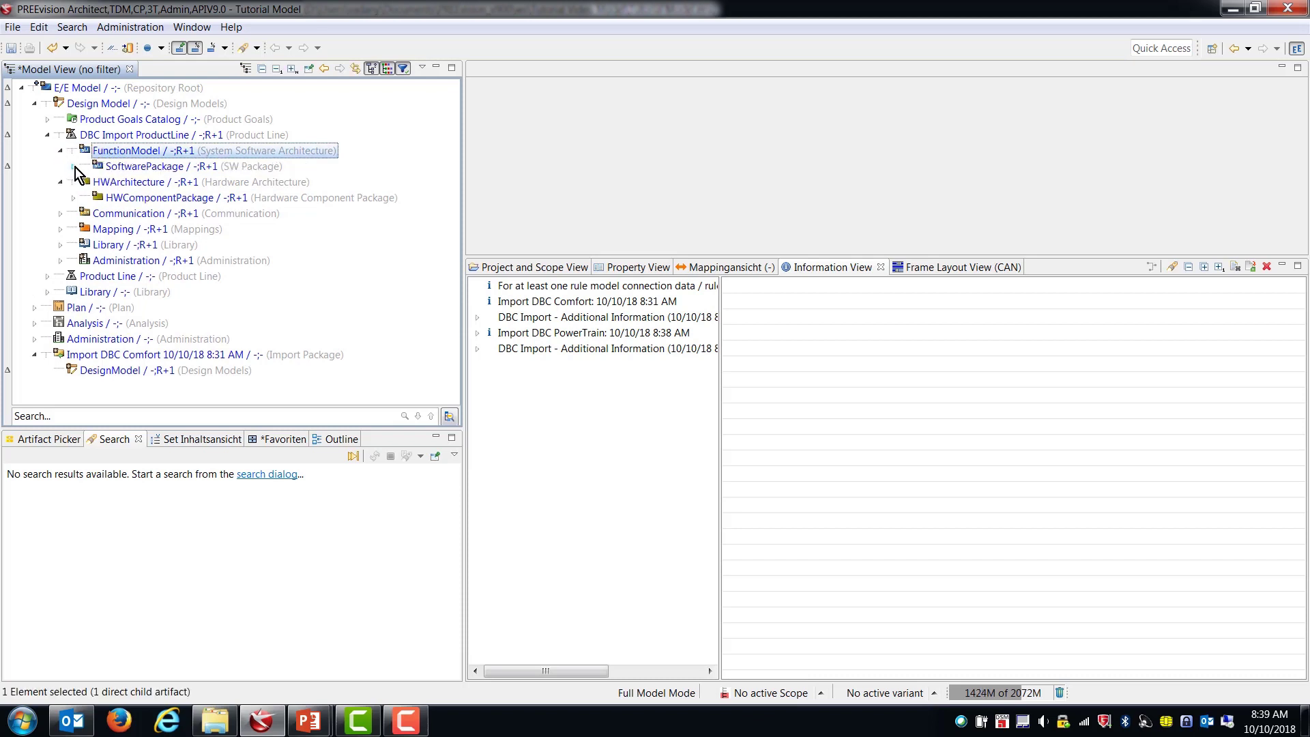
click(73, 166)
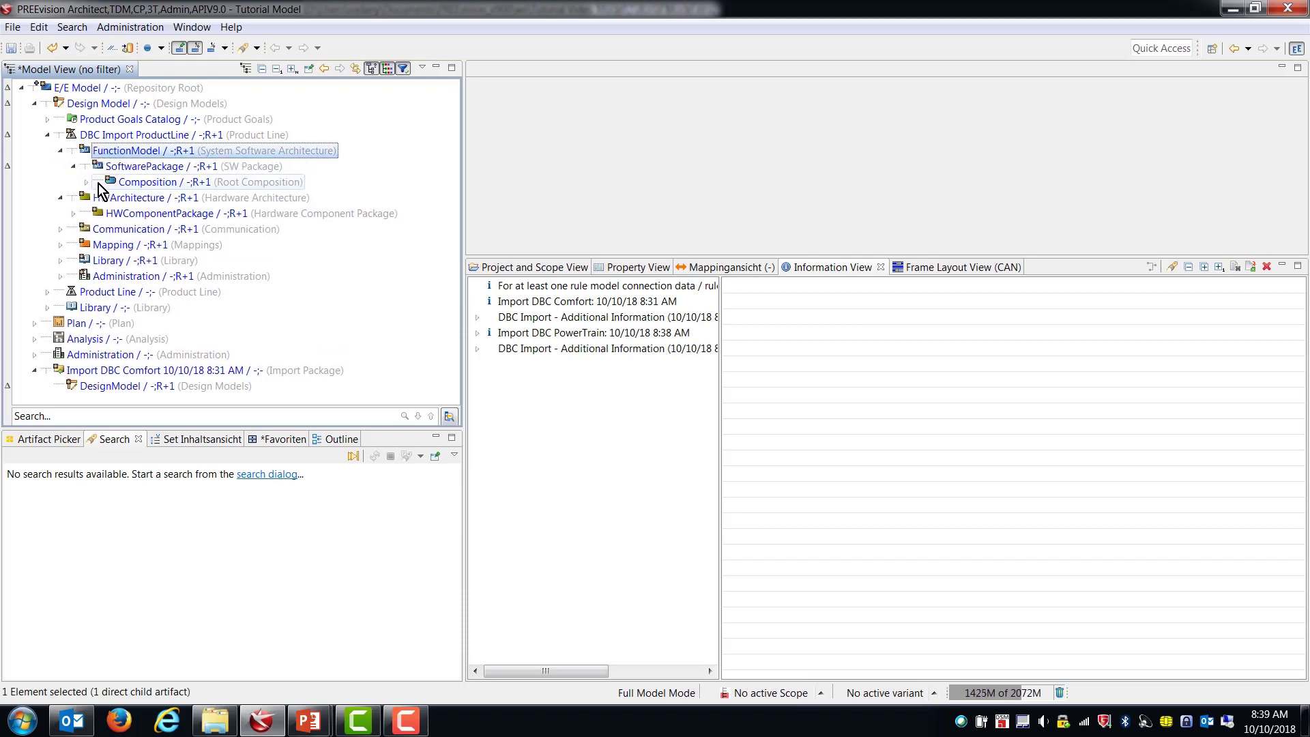
click(86, 182)
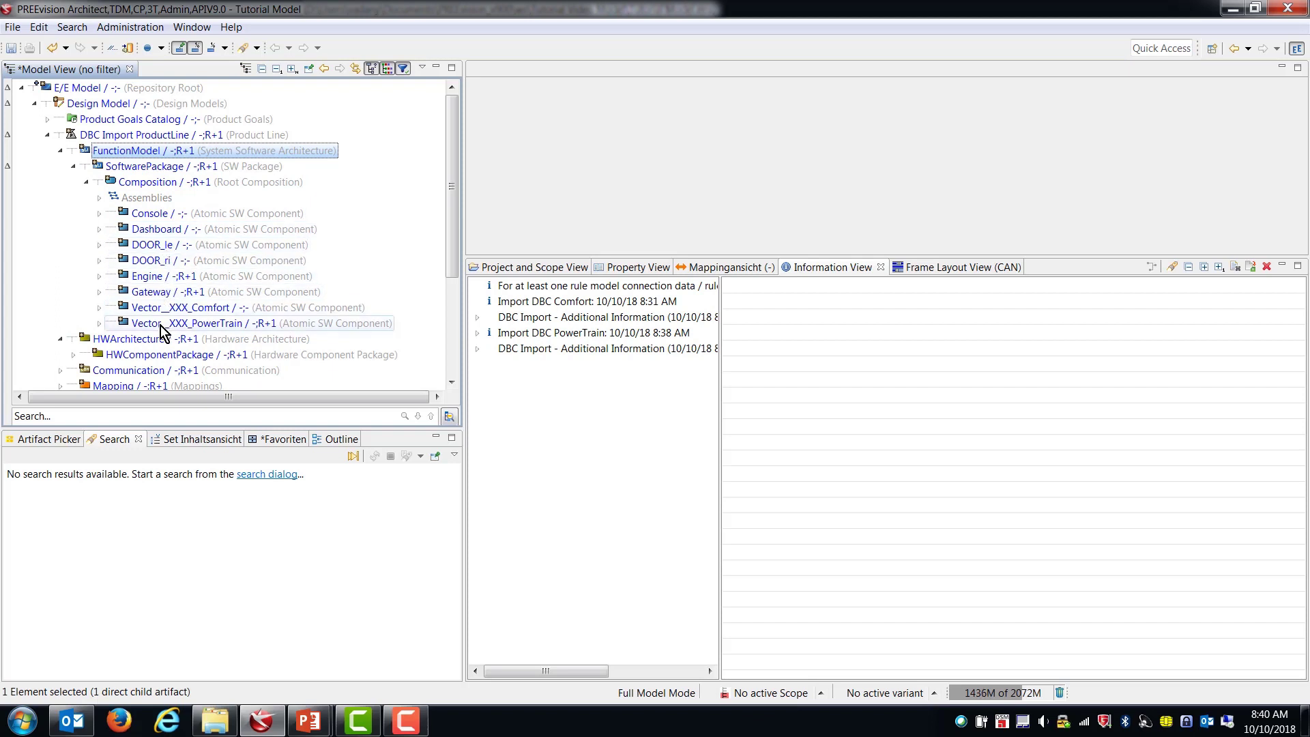
click(87, 181)
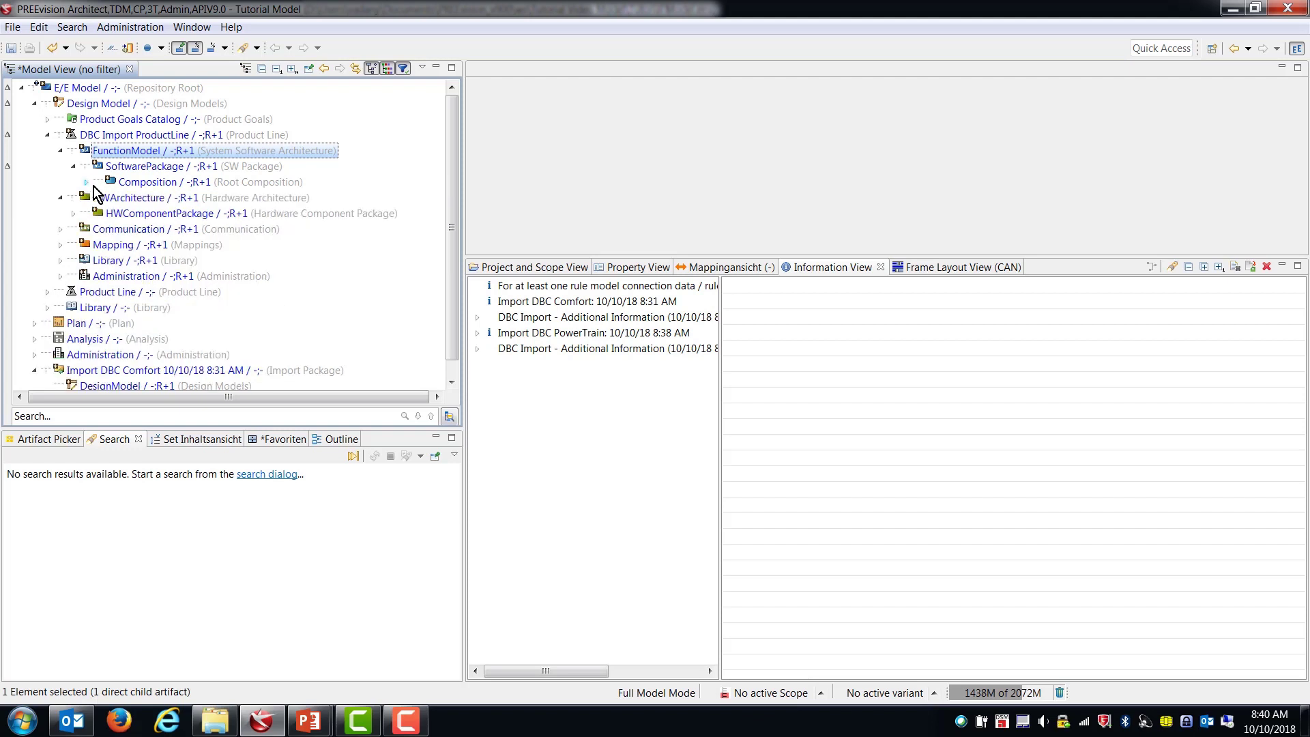
click(60, 197)
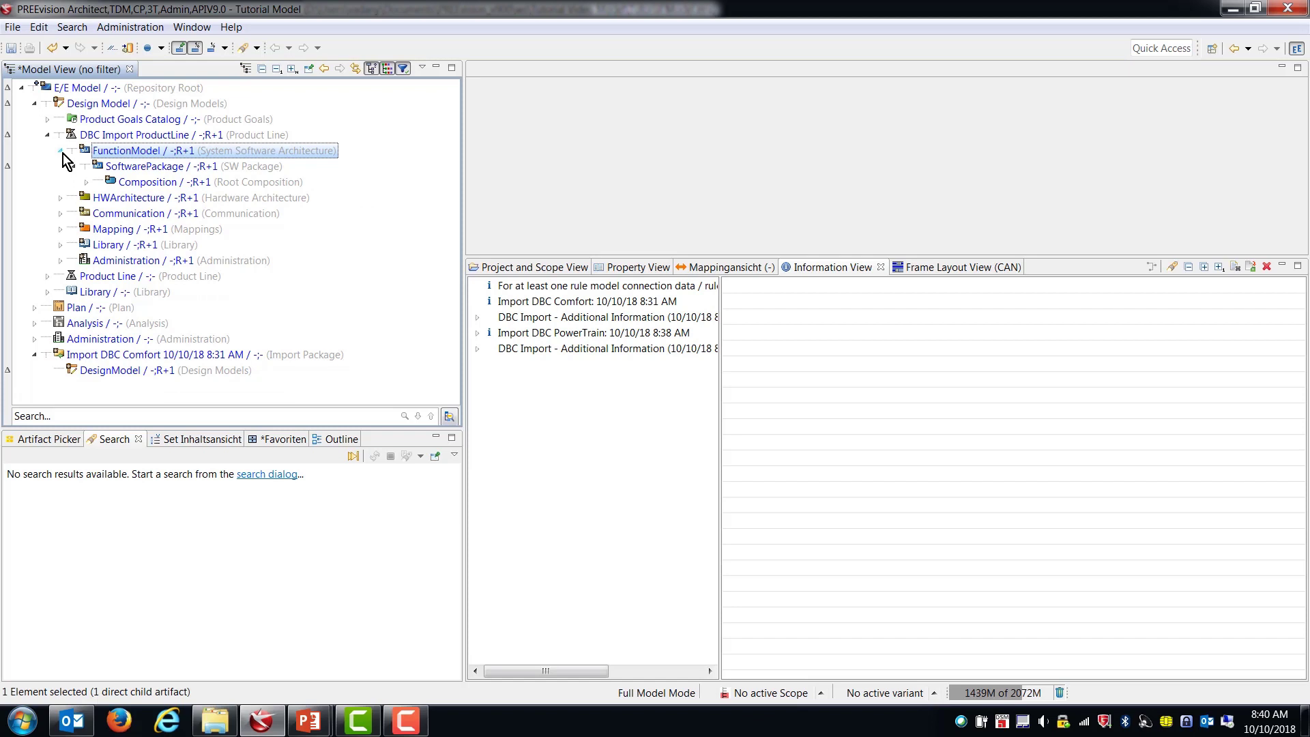
click(62, 151)
- Expand Communication > Communication Package > Layout and review the merged CAN Frames
click(61, 182)
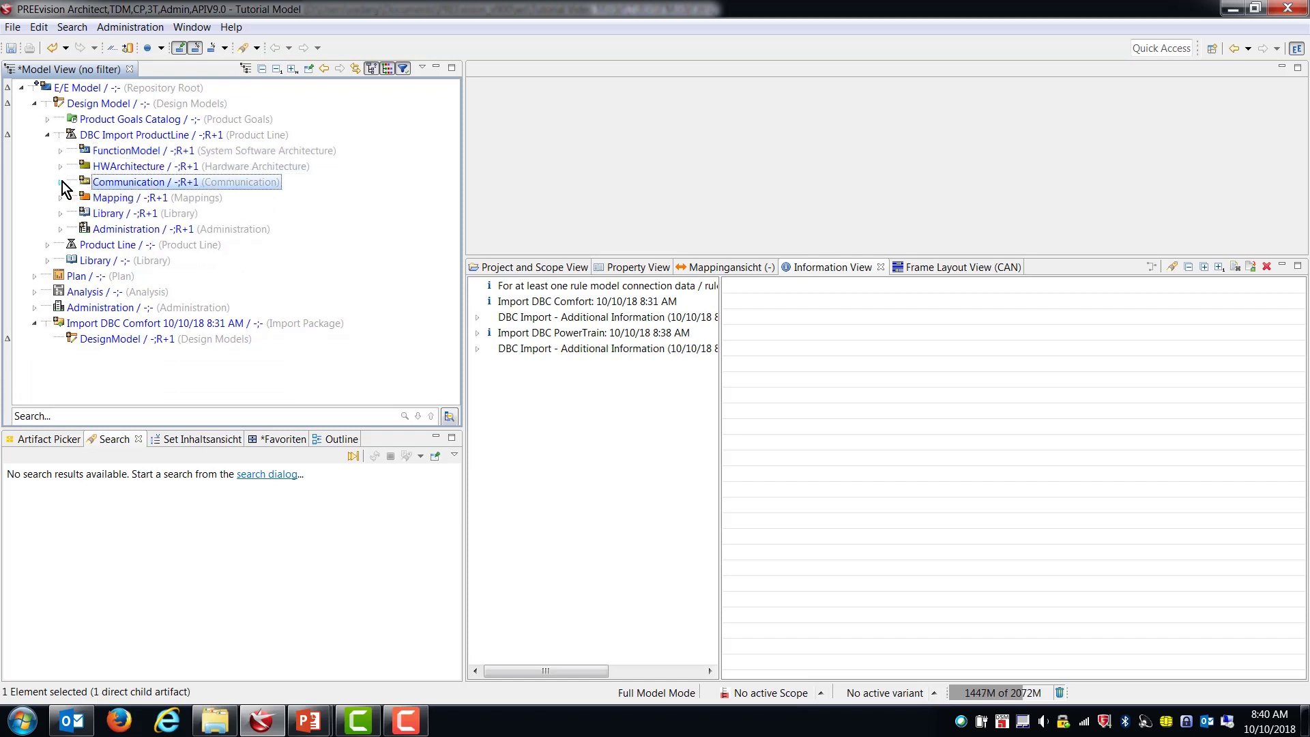
click(60, 182)
click(74, 197)
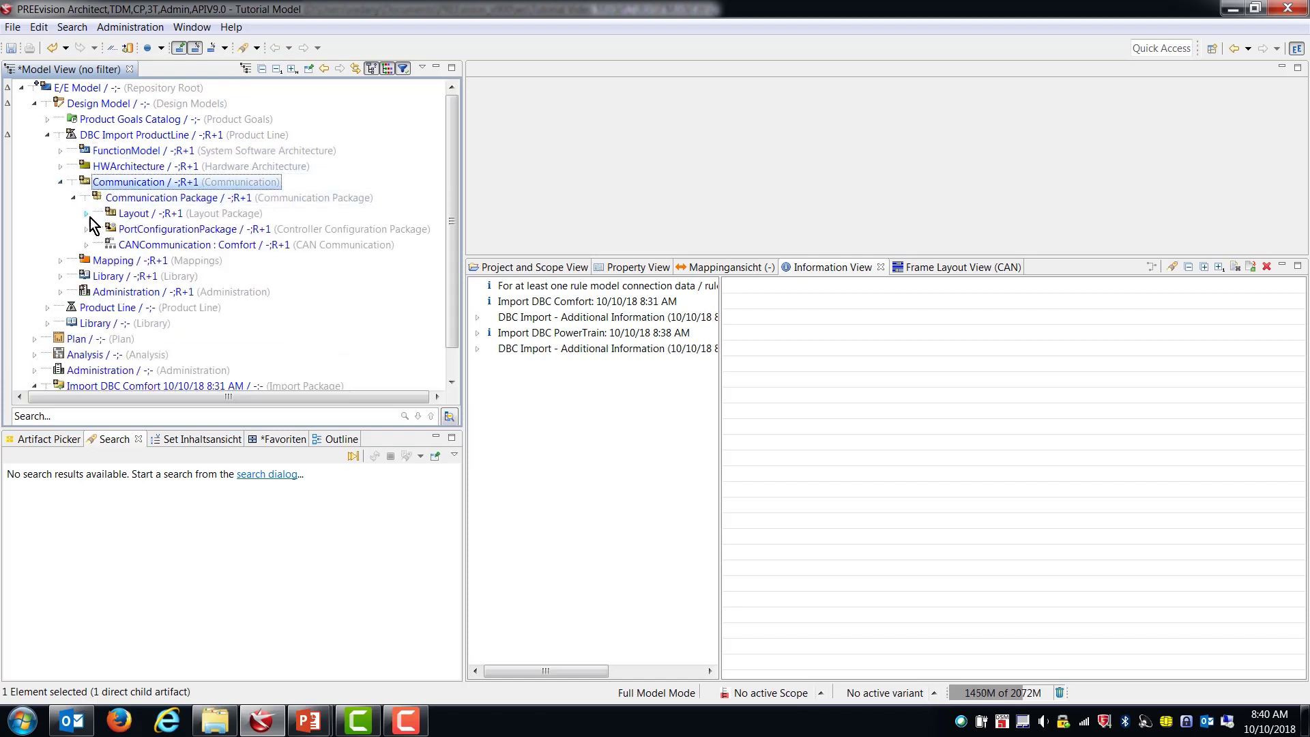
click(87, 214)
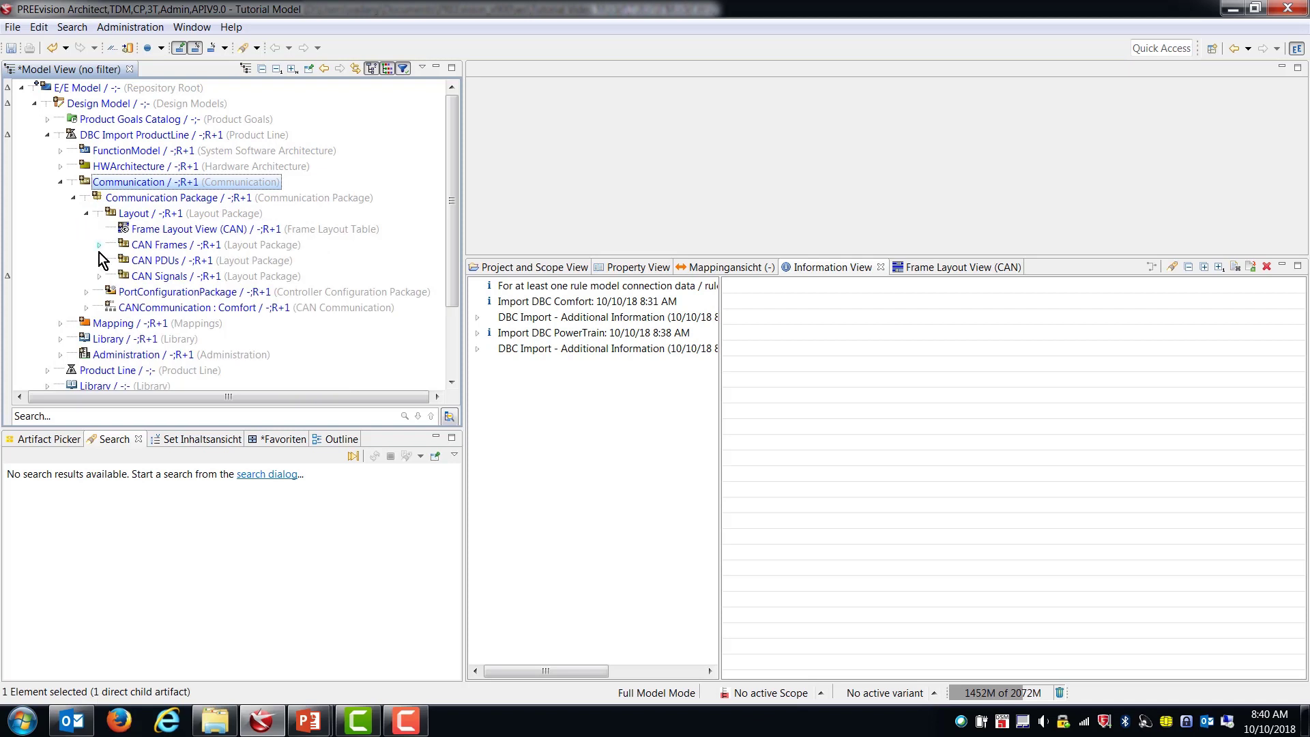
click(99, 244)
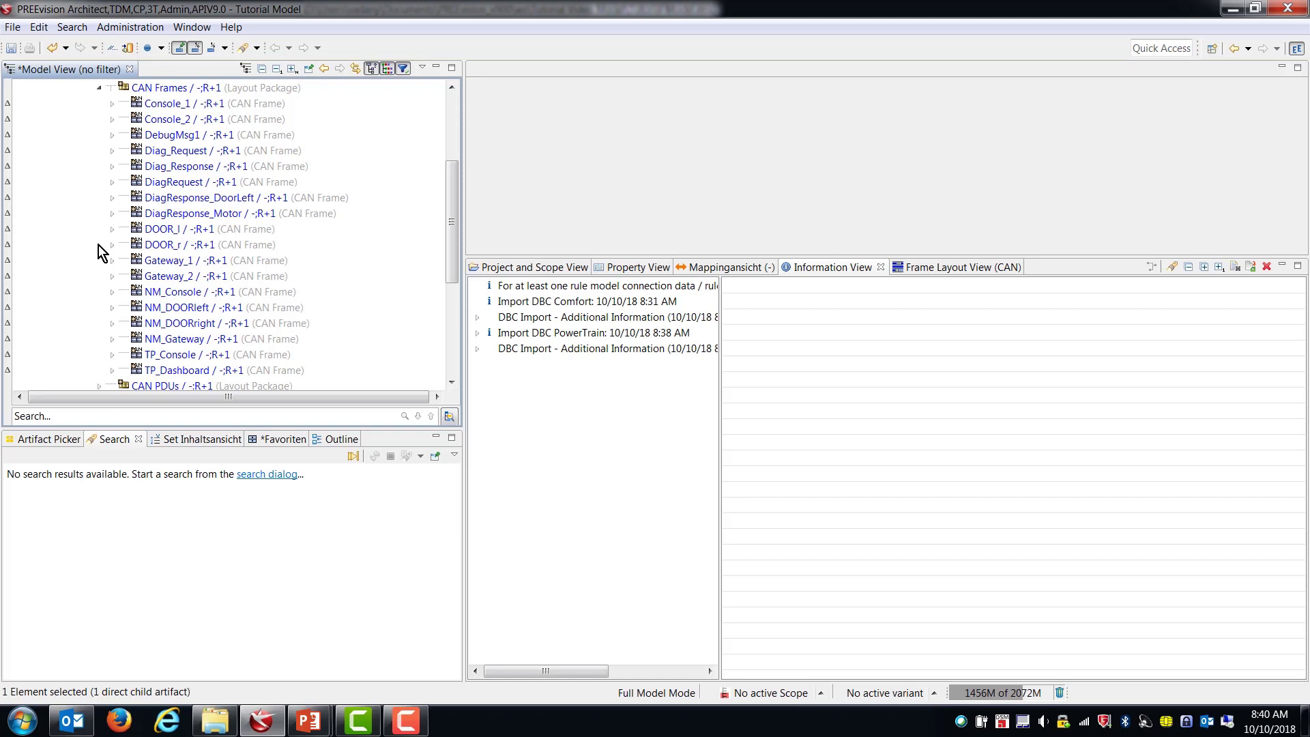
scroll(98, 244, down, 2)
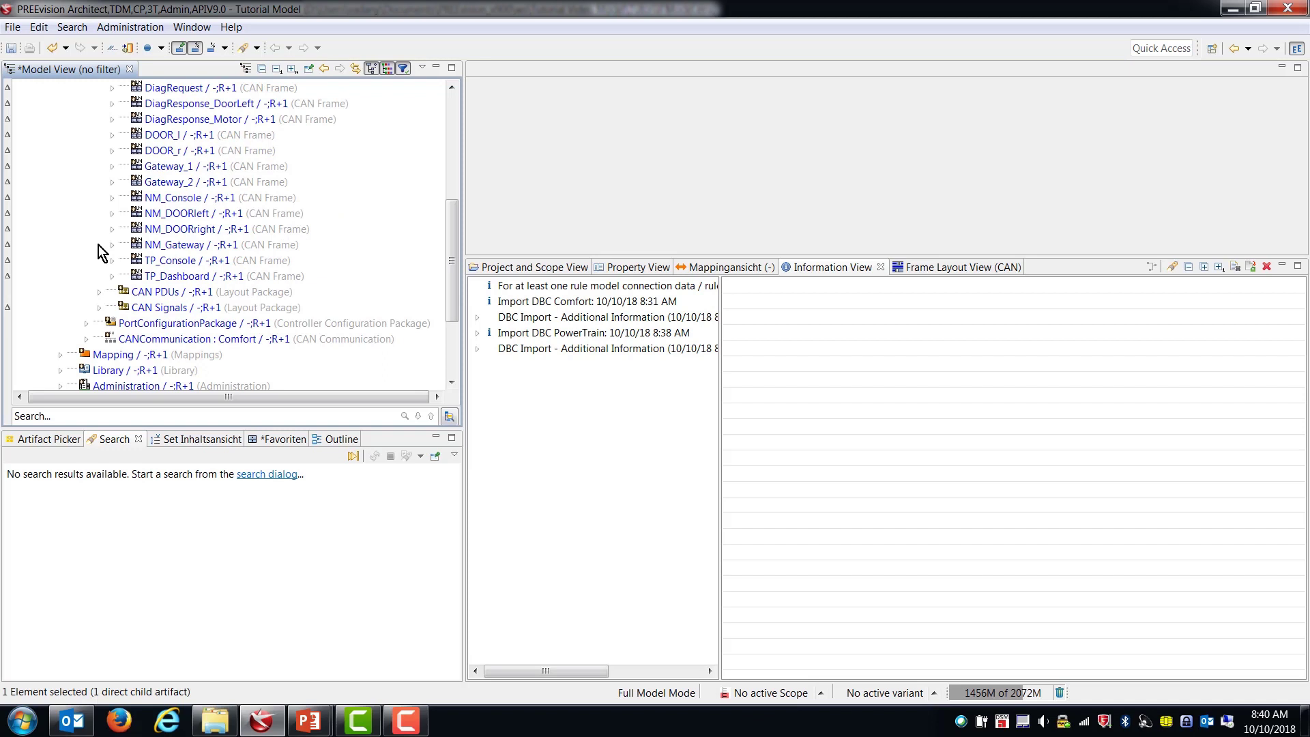
- Review the merged CAN PDUs, then collapse CAN Frames, Layout and the Communication Package
click(99, 292)
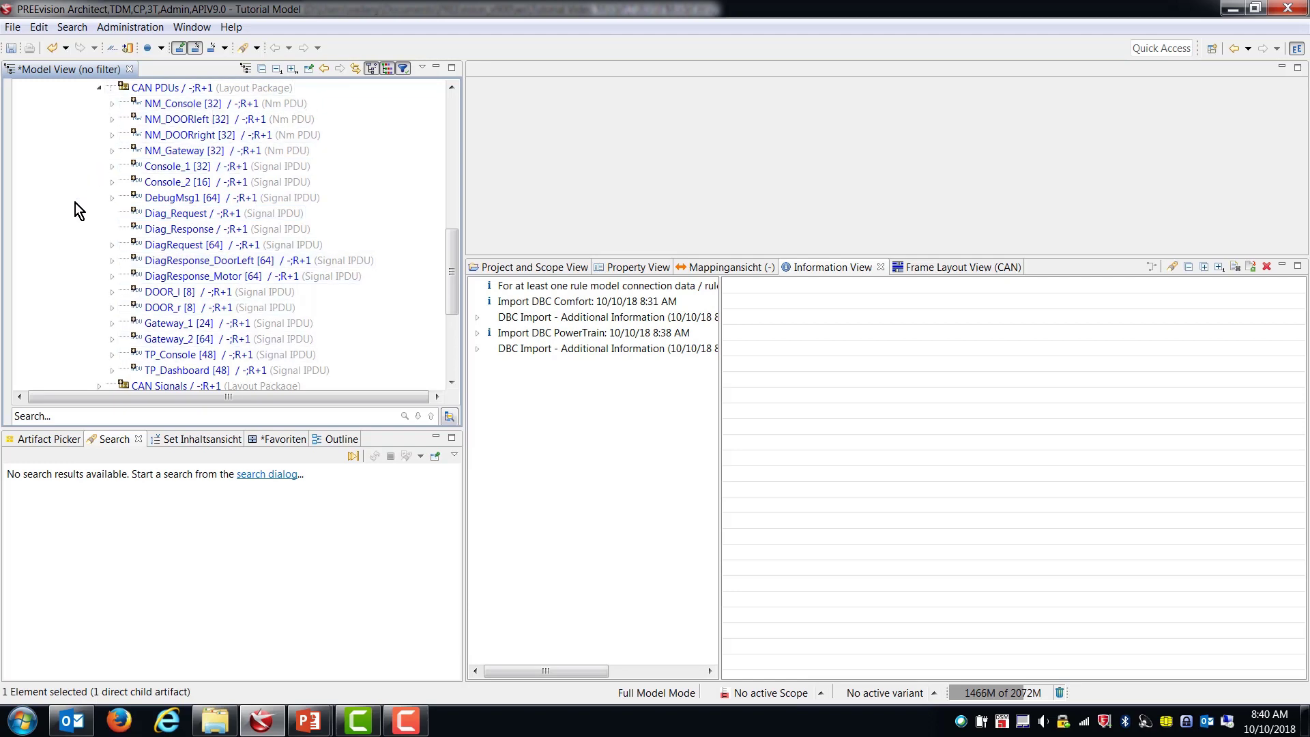
scroll(79, 210, down, 1)
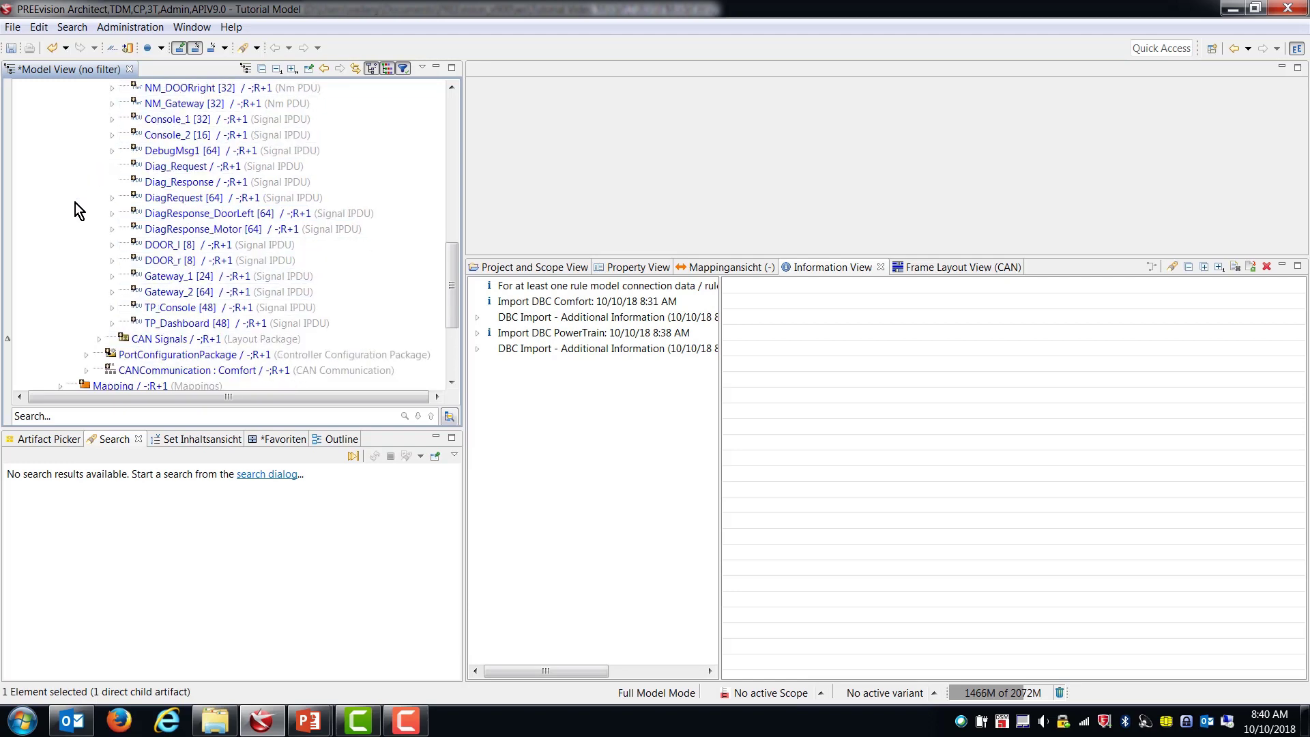
scroll(79, 211, up, 5)
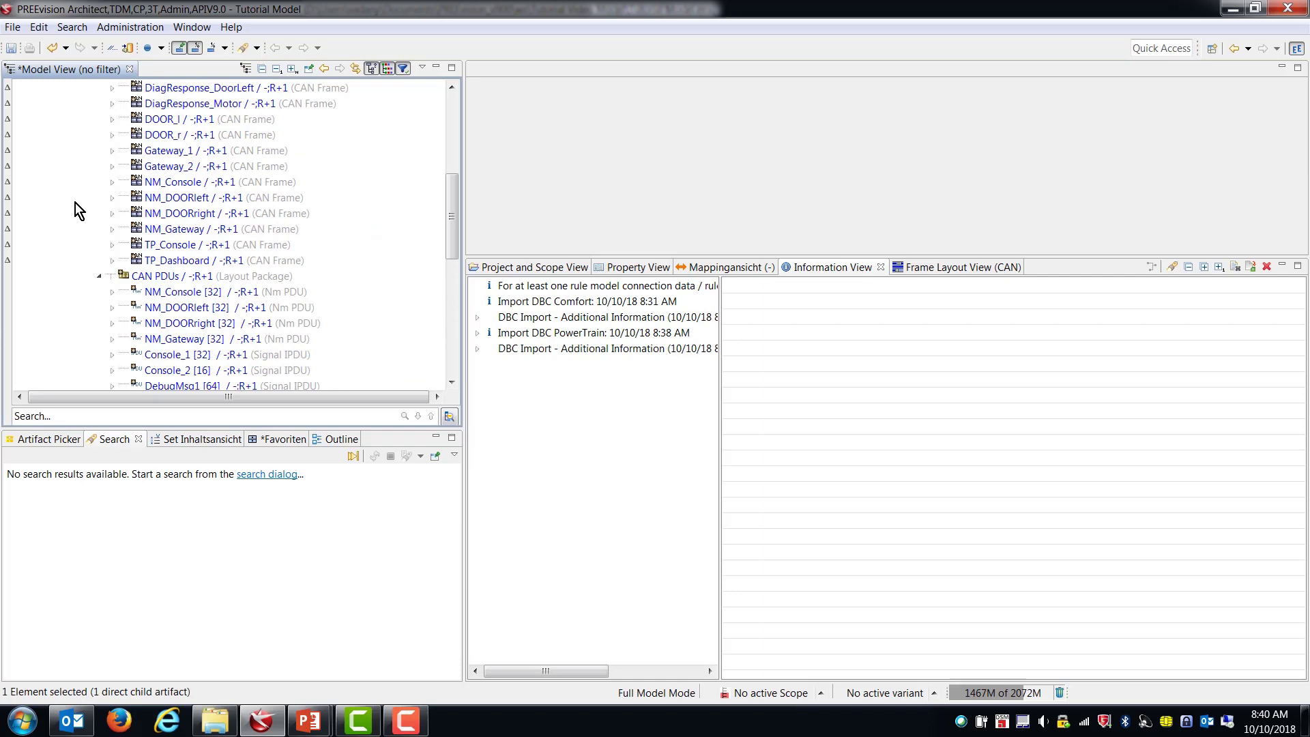
scroll(79, 211, up, 5)
click(100, 213)
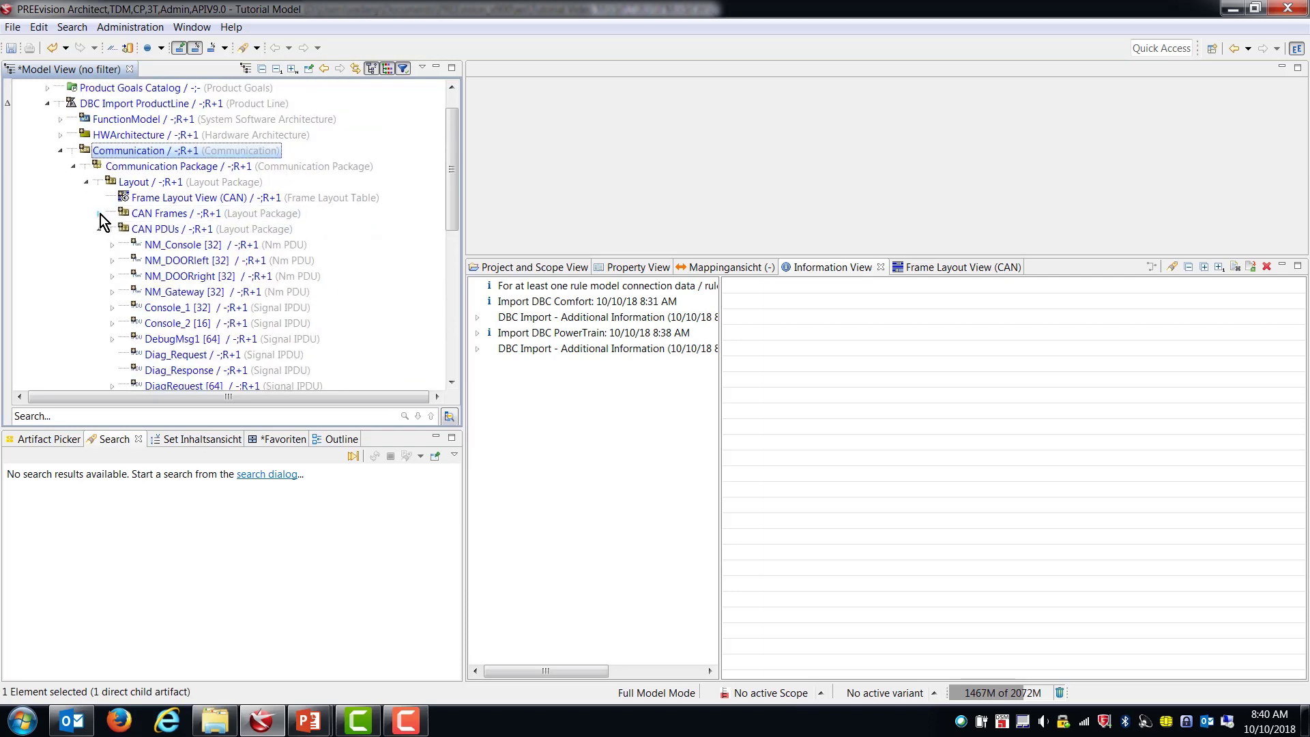
click(86, 181)
click(74, 166)
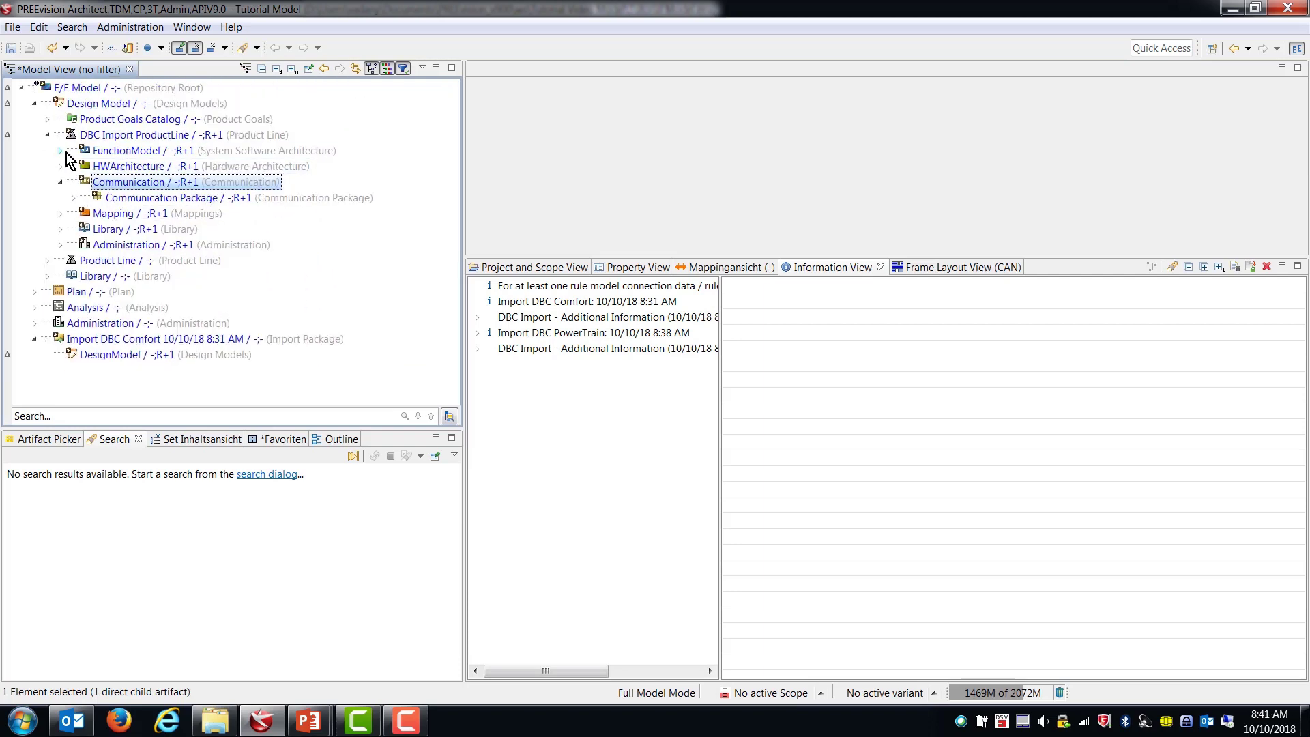